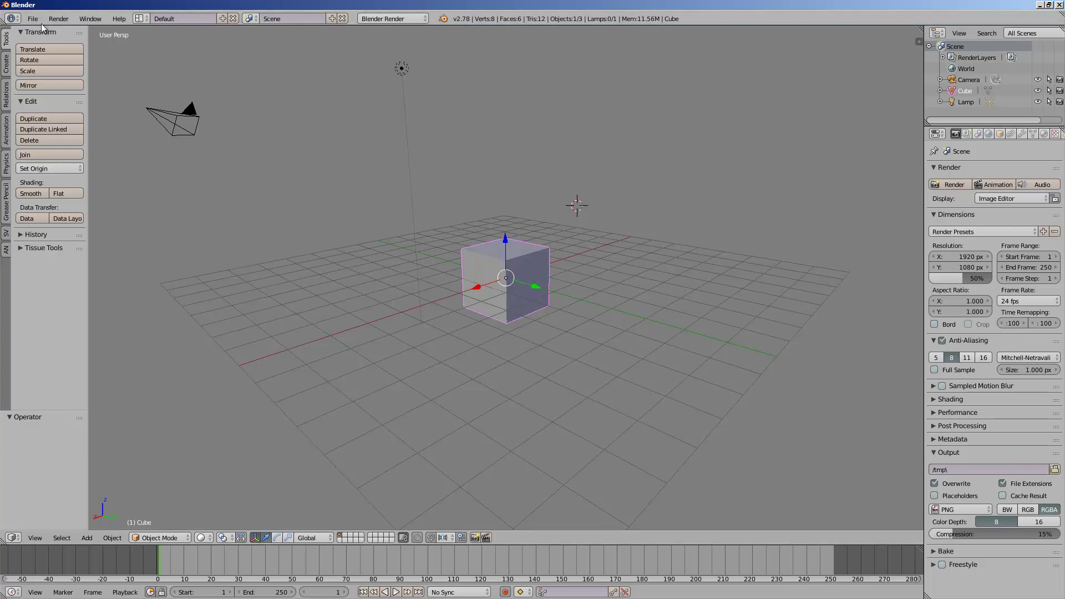
Delete all the default objects from the scene and switch the window to full screen
middle_click_drag(451, 242, 513, 220)
key("a")
key("a")
key("Delete")
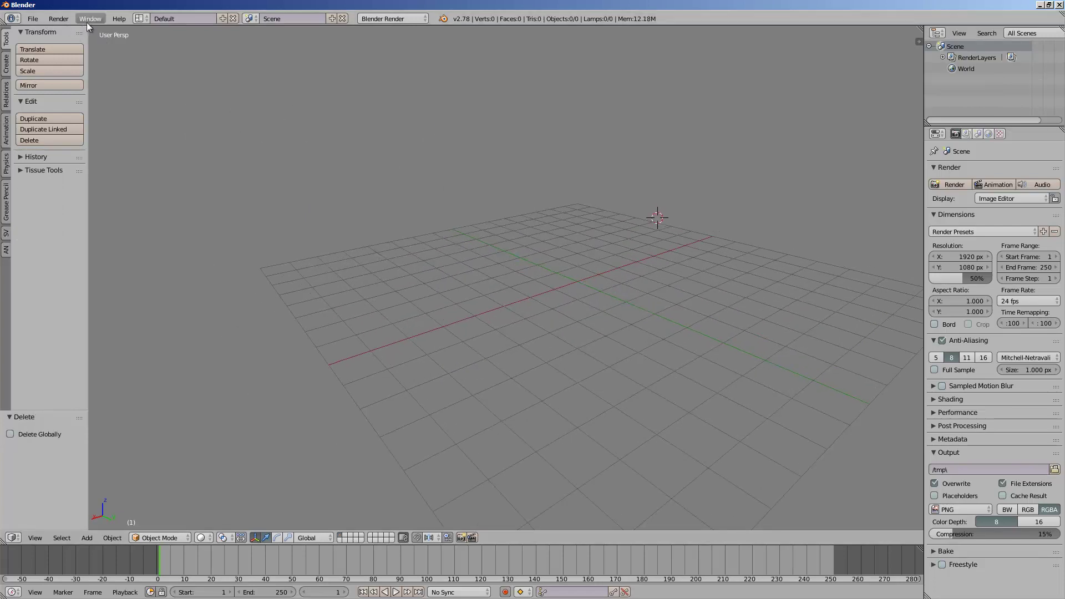
left_click(88, 21)
left_click(111, 47)
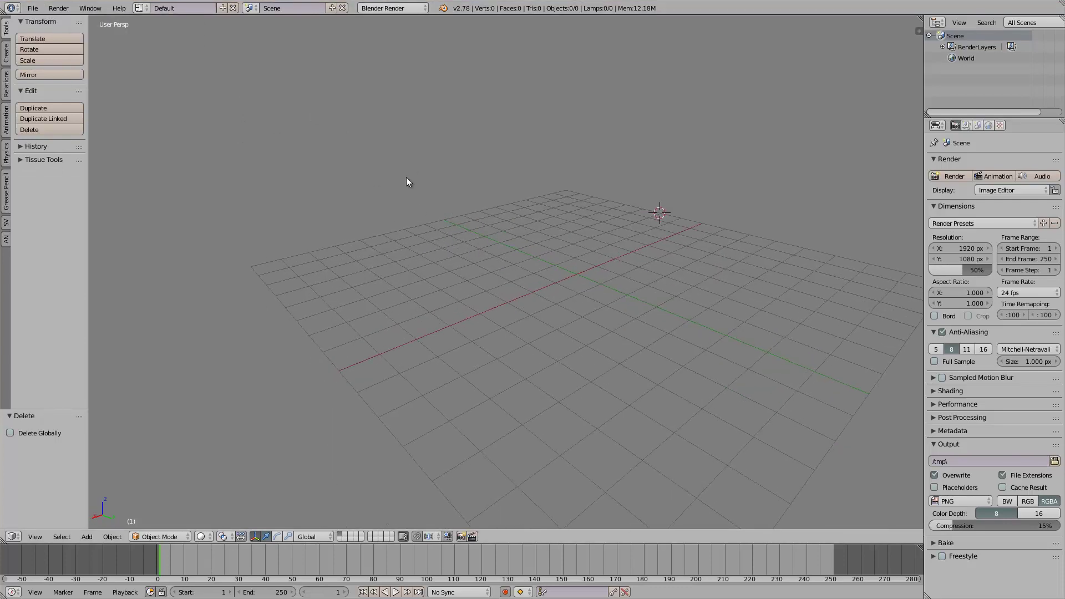
Switch the viewport to the top view and place the 3D cursor near the red X axis
middle_click_drag(412, 168, 444, 299)
left_click(32, 537)
left_click(46, 484)
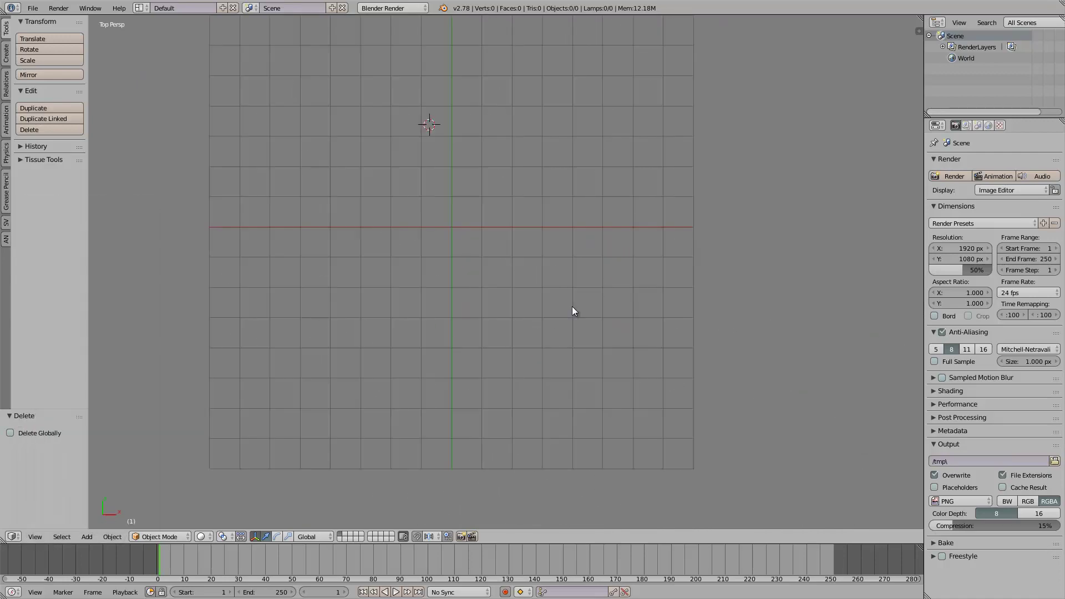
left_click(623, 255)
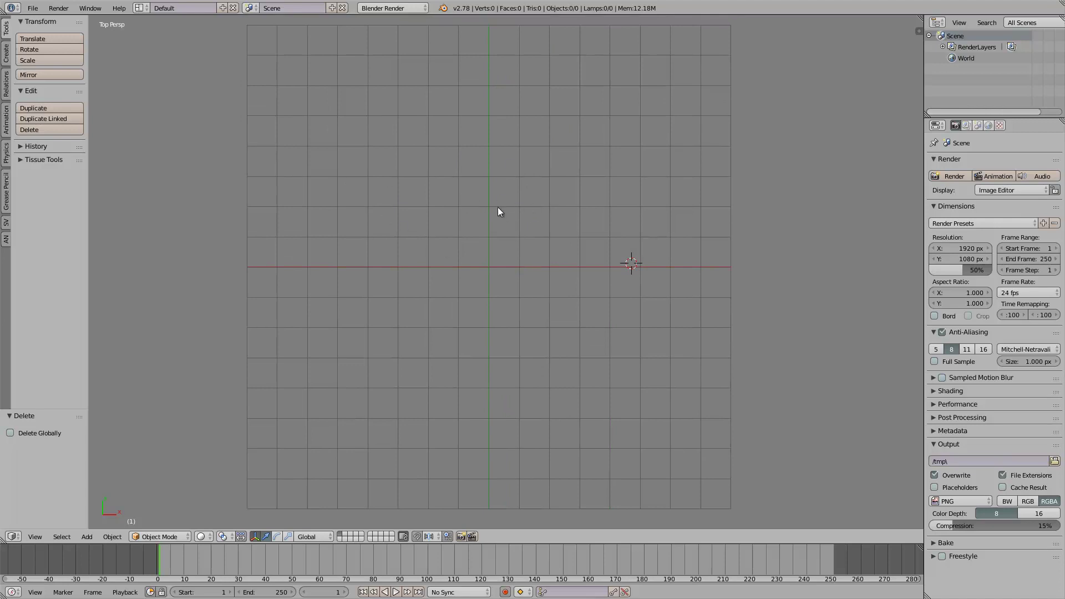
Draw about 25 short curved grease pencil strokes across the grid, forming a loose rounded cluster
mouse_move(388, 161)
left_mouse_down()
mouse_move(425, 278)
mouse_move(357, 280)
mouse_move(407, 327)
mouse_move(477, 297)
left_mouse_up()
mouse_move(470, 260)
left_mouse_down()
mouse_move(468, 203)
mouse_move(503, 168)
left_mouse_up()
left_click_drag(503, 228, 510, 319)
mouse_move(449, 166)
left_mouse_down()
mouse_move(528, 148)
mouse_move(535, 204)
left_mouse_up()
left_click_drag(409, 128, 413, 185)
left_click_drag(343, 196, 365, 245)
left_click_drag(332, 280, 369, 355)
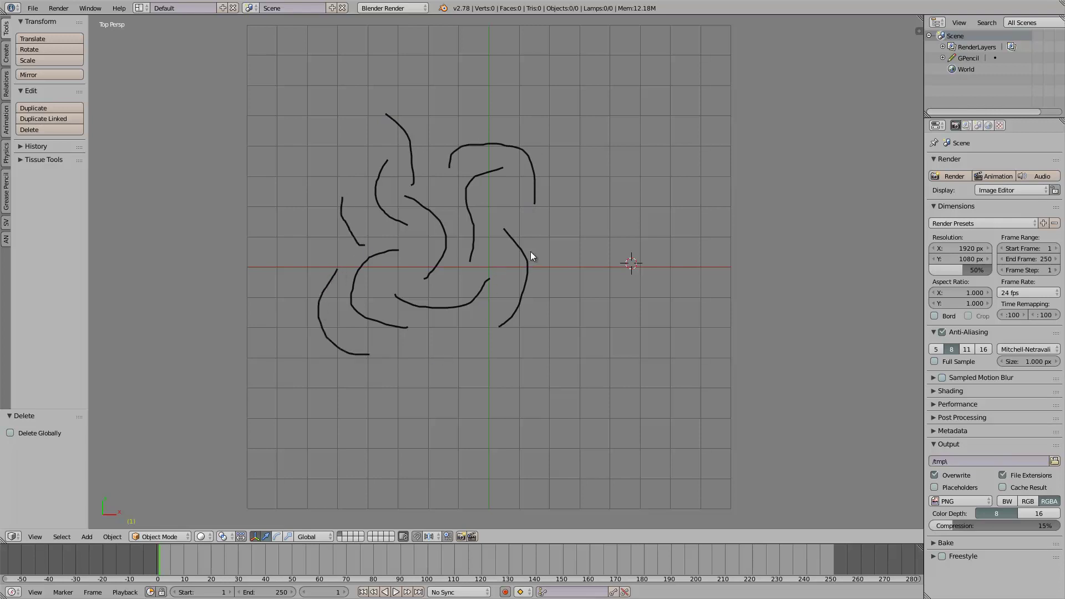
mouse_move(518, 218)
left_mouse_down()
mouse_move(558, 218)
mouse_move(595, 190)
mouse_move(610, 133)
mouse_move(636, 146)
left_mouse_up()
mouse_move(630, 185)
left_mouse_down()
mouse_move(585, 272)
mouse_move(573, 330)
left_mouse_up()
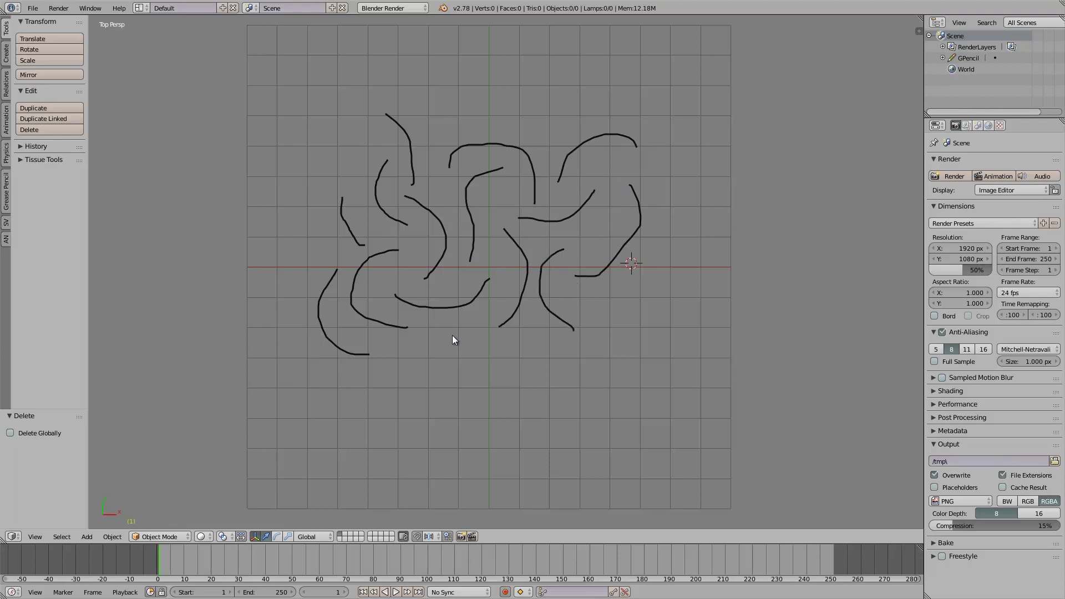
mouse_move(453, 335)
left_mouse_down()
mouse_move(529, 356)
mouse_move(595, 299)
left_mouse_up()
left_click_drag(412, 350, 513, 397)
left_click_drag(444, 125, 539, 122)
left_click_drag(598, 80, 558, 156)
left_click_drag(400, 85, 315, 233)
left_click_drag(554, 247, 563, 248)
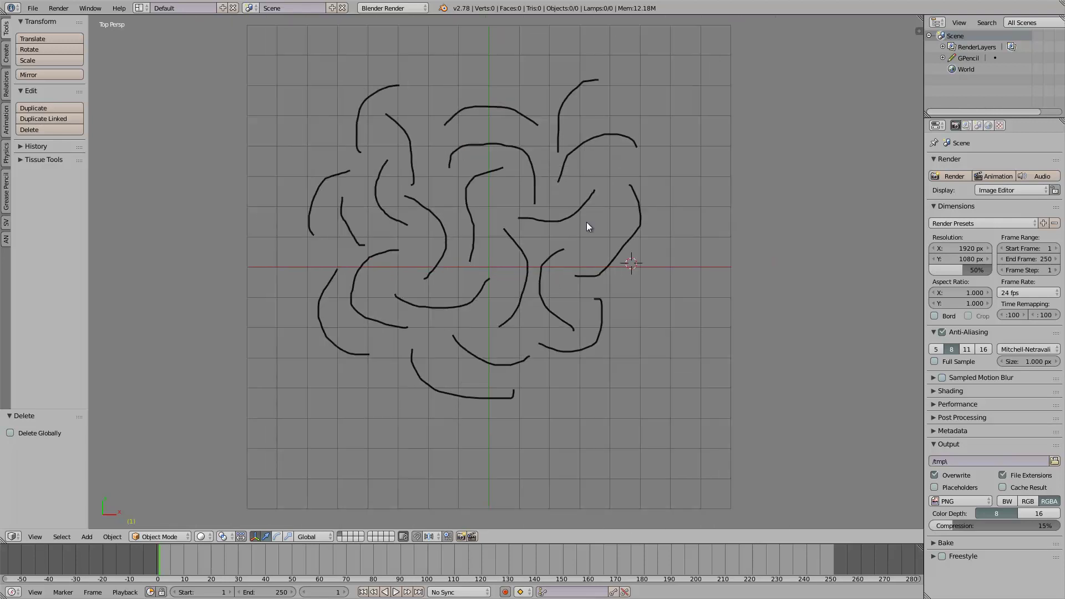
mouse_move(612, 107)
left_mouse_down()
mouse_move(682, 167)
mouse_move(663, 191)
left_mouse_up()
left_click_drag(638, 275, 612, 338)
left_click_drag(424, 99, 523, 91)
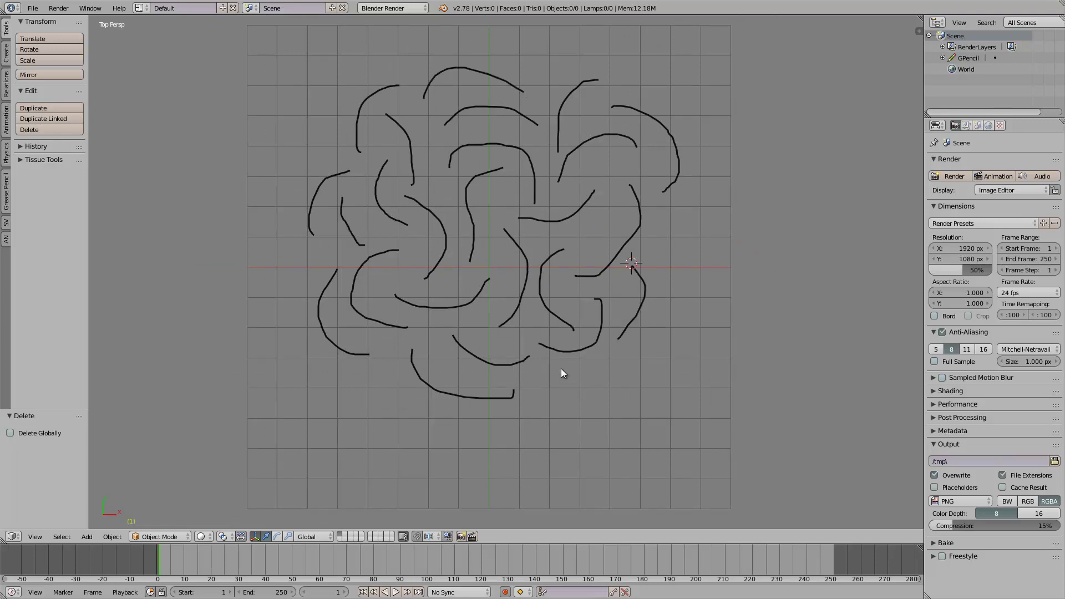
left_click_drag(562, 371, 518, 454)
scroll(710, 206, "up", 1)
left_click(735, 234)
scroll(740, 255, "down", 1)
middle_click_drag(628, 230, 626, 237, "shift")
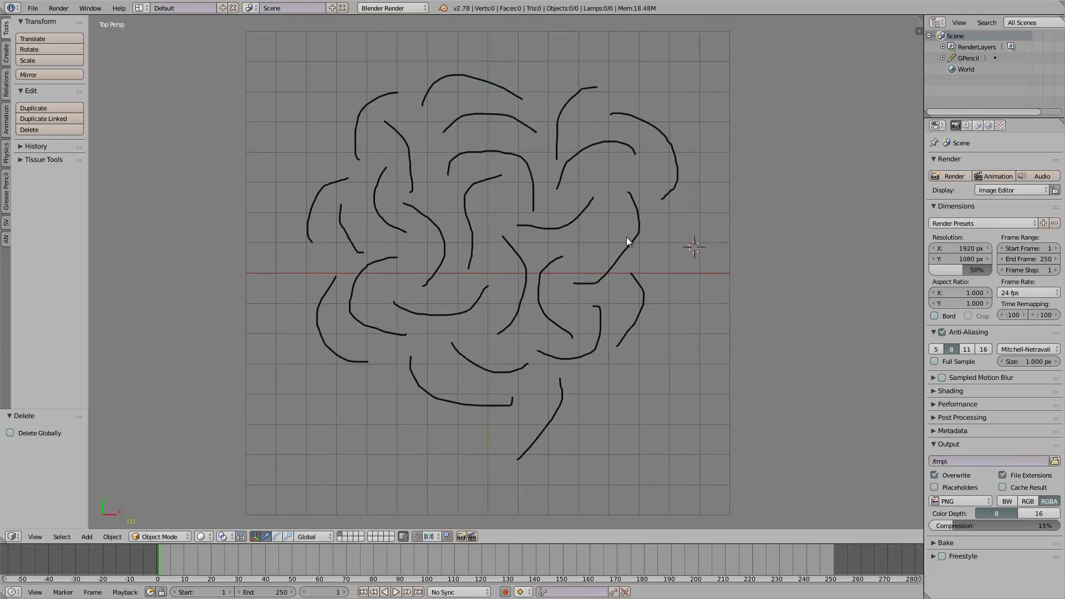
Change the screen layout to Compositing and set the node editor to Sverchok nodes
left_click(140, 8)
left_click(181, 49)
mouse_move(655, 427)
middle_mouse_down()
mouse_move(637, 471)
mouse_move(687, 413)
mouse_move(660, 443)
middle_mouse_up()
scroll(617, 439, "up", 4)
scroll(660, 444, "down", 3)
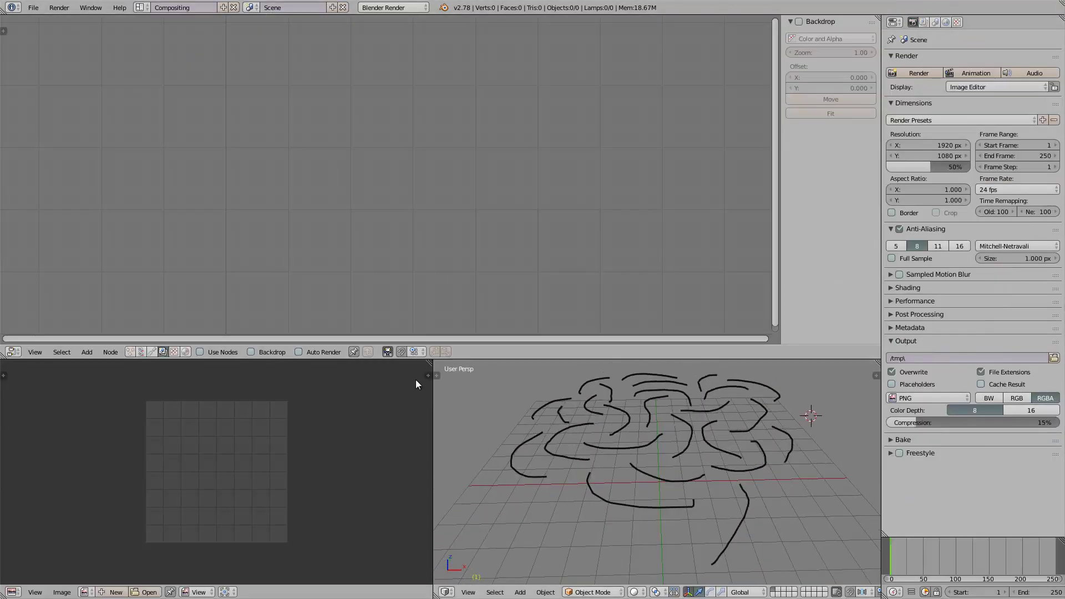
left_click(141, 351)
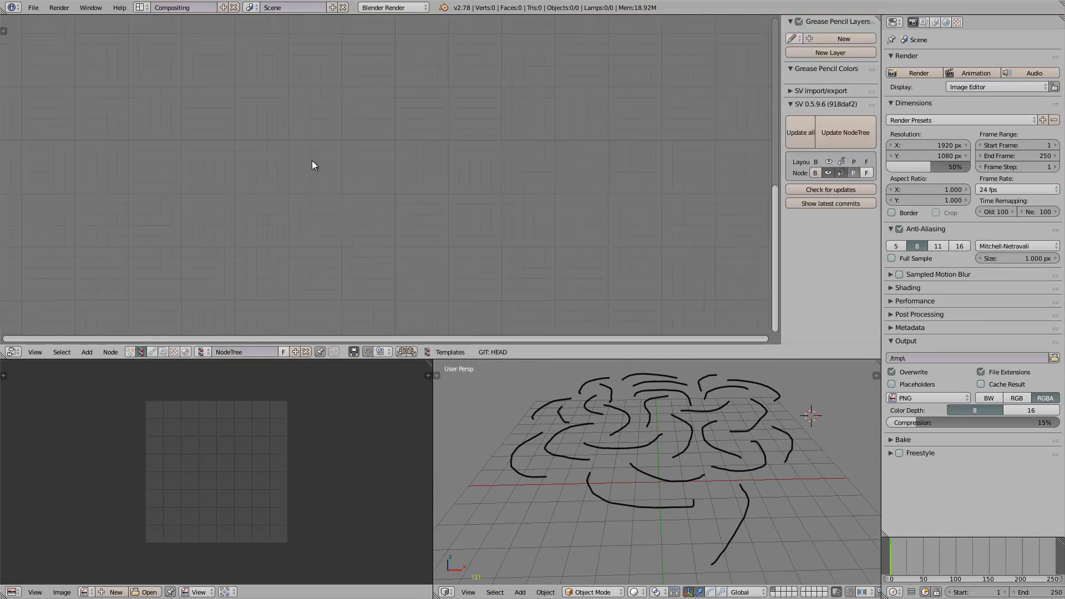
Add the "> gp +" grease pencil setup macro to the Sverchok node tree
key("shift+a")
left_click(284, 168)
type(">")
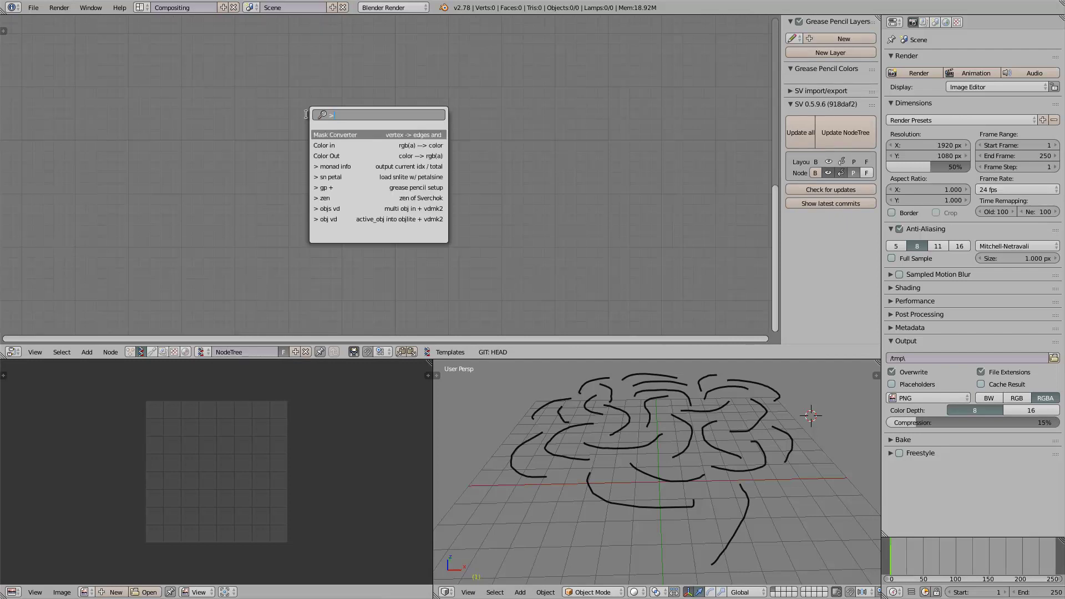
key("Down")
key("Down")
key("Down")
key("Down")
key("Down")
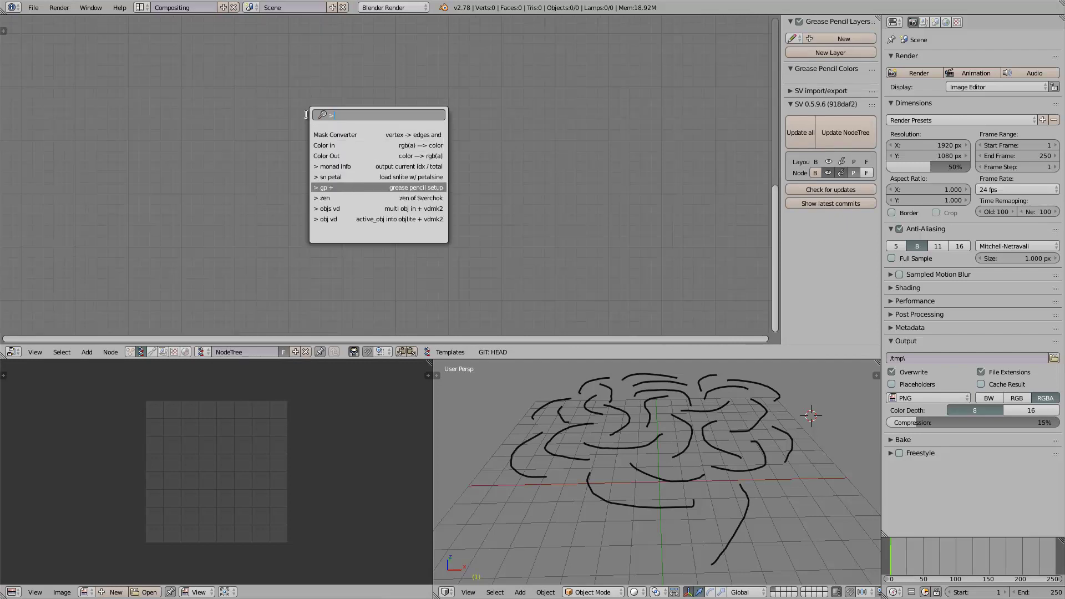
key("Return")
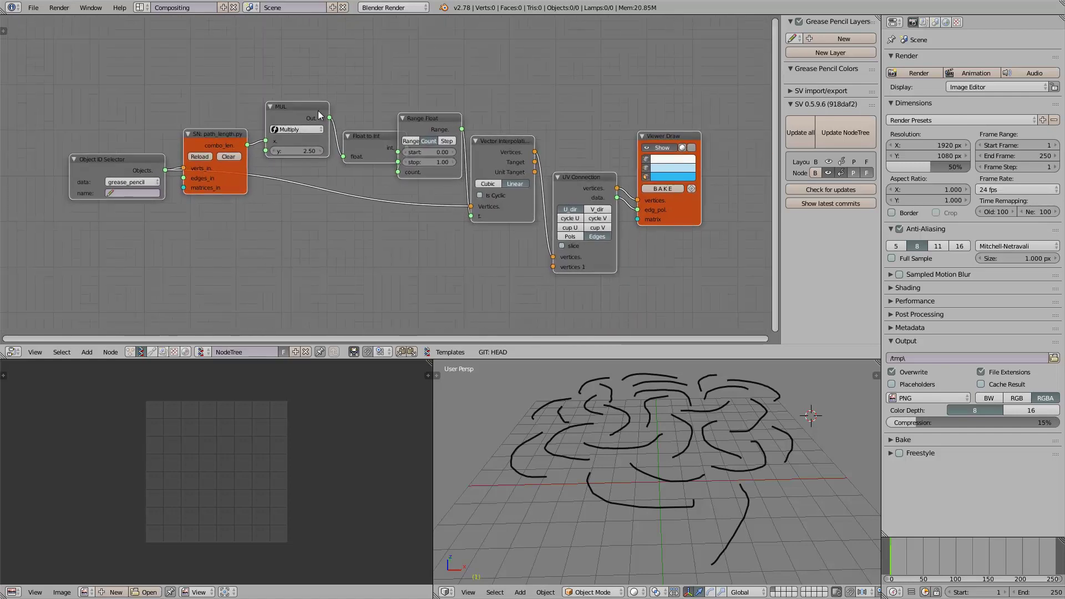
Set the Object ID Selector to GPencil with layer GP_Layer and the active frame option
key("alt+space")
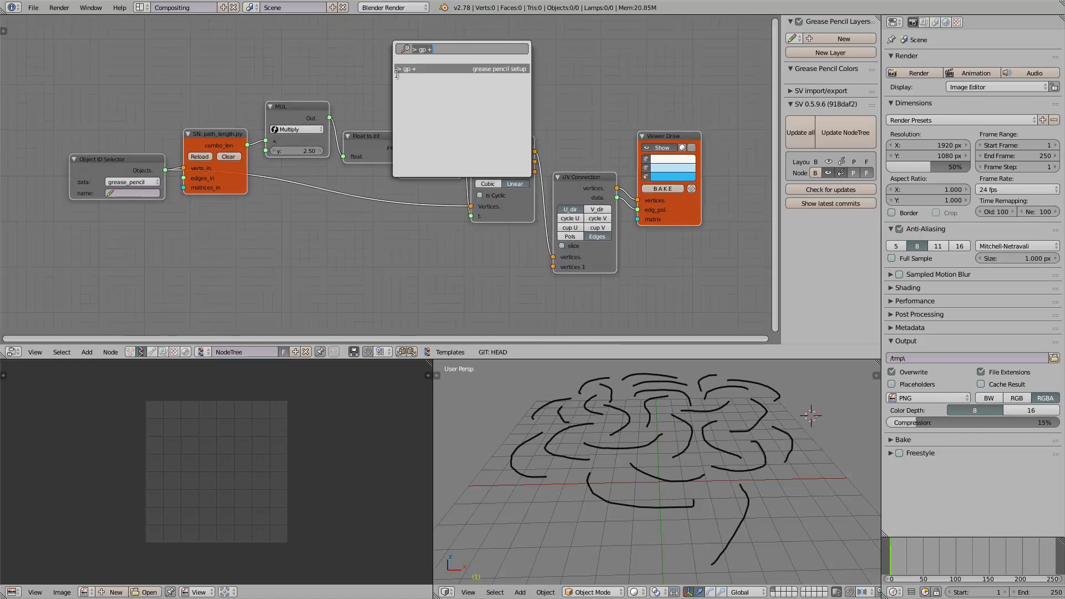
left_click(133, 193)
left_click(119, 207)
left_click(110, 204)
left_click(125, 218)
left_click(107, 211)
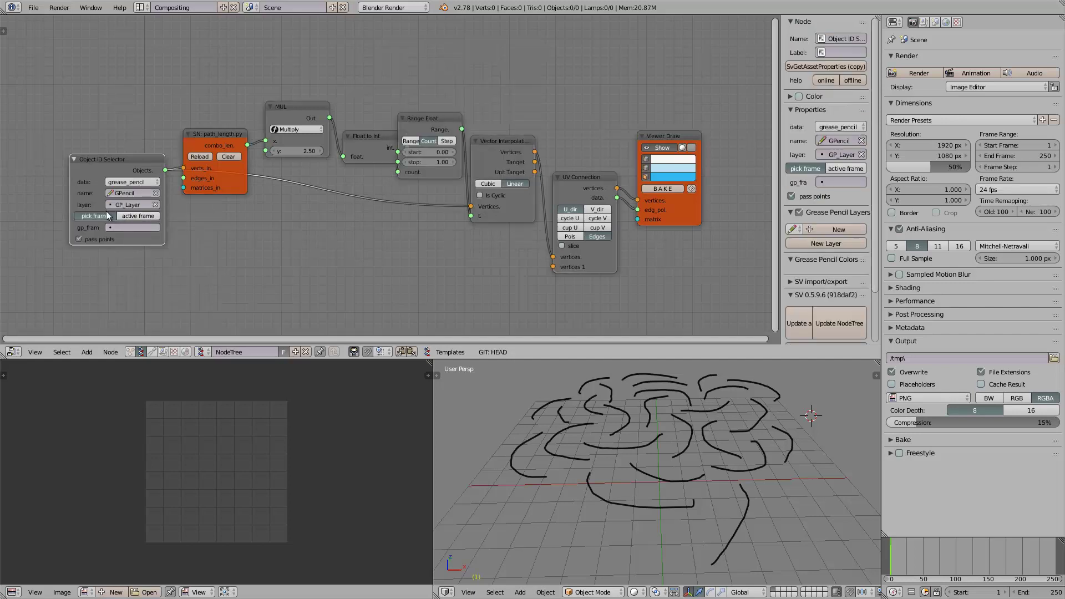
left_click(131, 218)
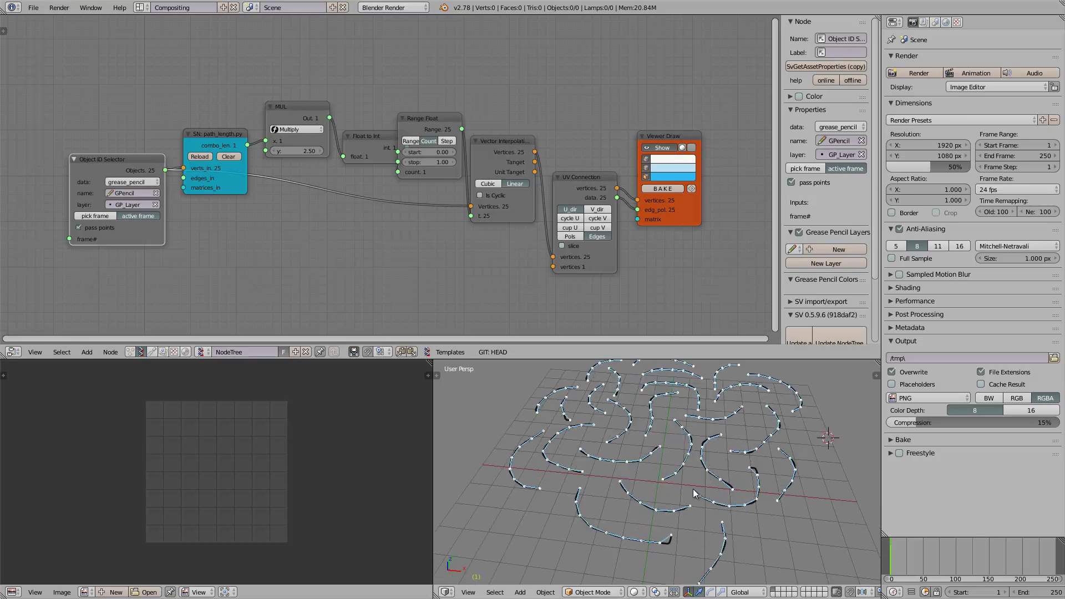
Set the Multiply node's y value to 2.65, move the node up and hide the node editor's properties sidebar
scroll(686, 433, "down", 3)
mouse_move(299, 150)
left_mouse_down()
mouse_move(322, 150)
mouse_move(301, 150)
mouse_move(290, 84)
mouse_move(286, 98)
mouse_move(313, 126)
left_mouse_up()
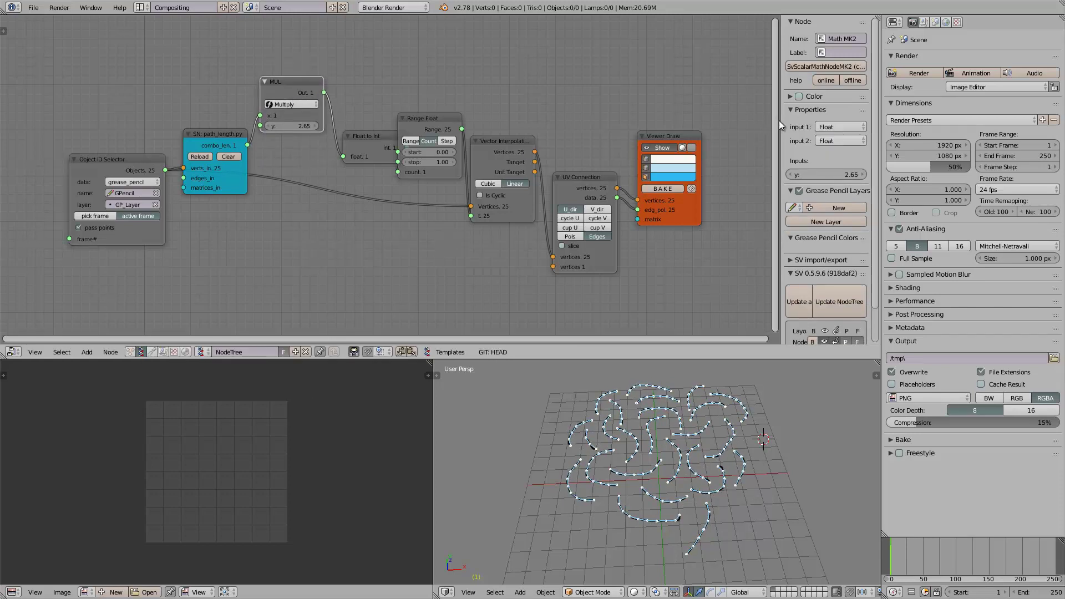
key("n")
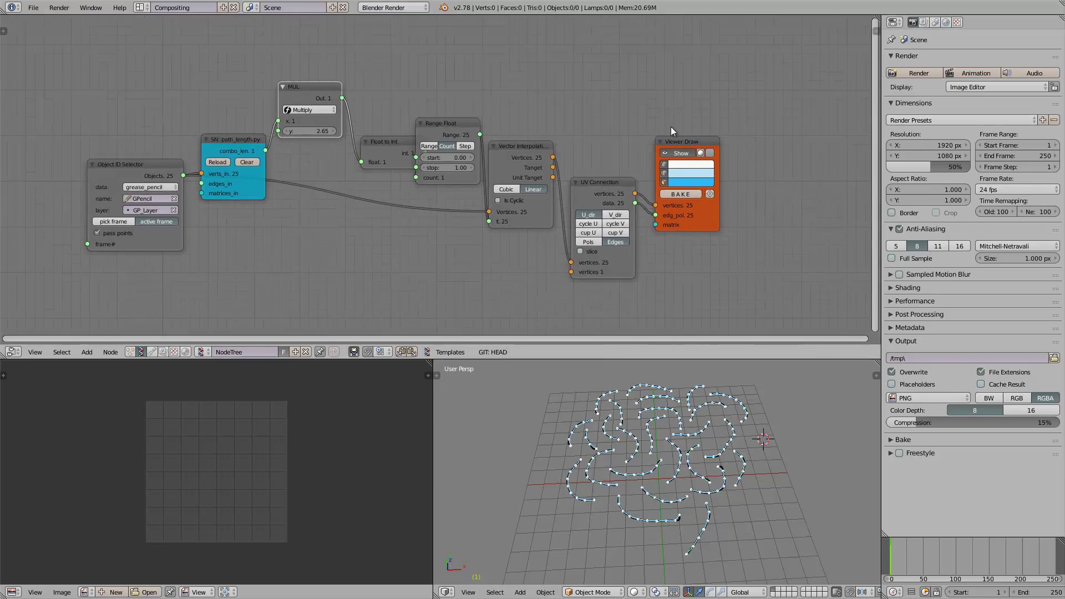
Save the file on the Desktop as curve_visualizer_music_001
key("ctrl+s")
left_click(276, 50)
type("curve_visualizer_music_")
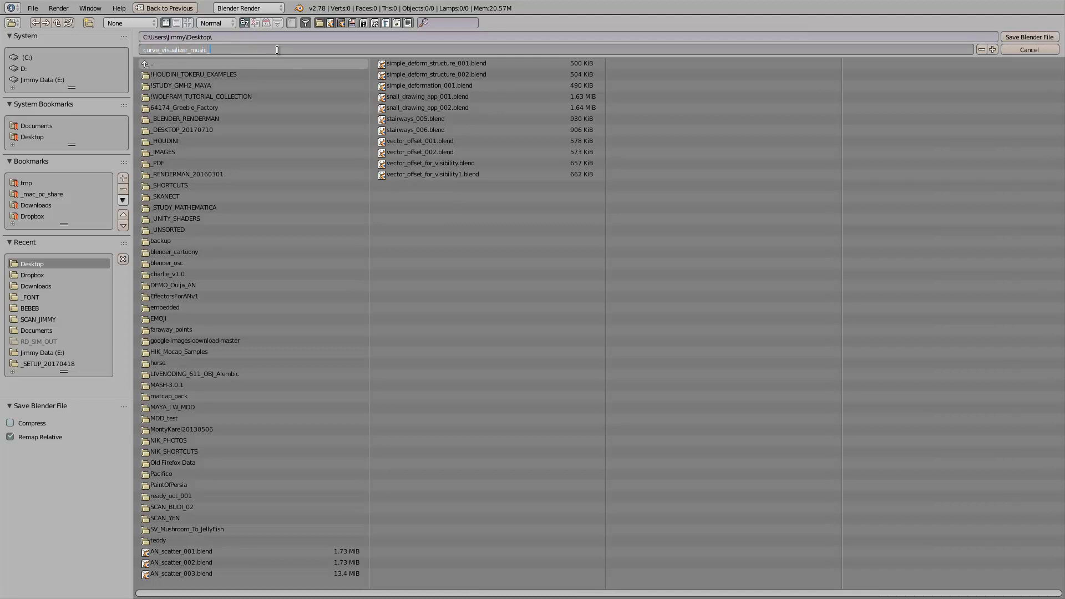
type("001")
key("Return")
left_click(1030, 38)
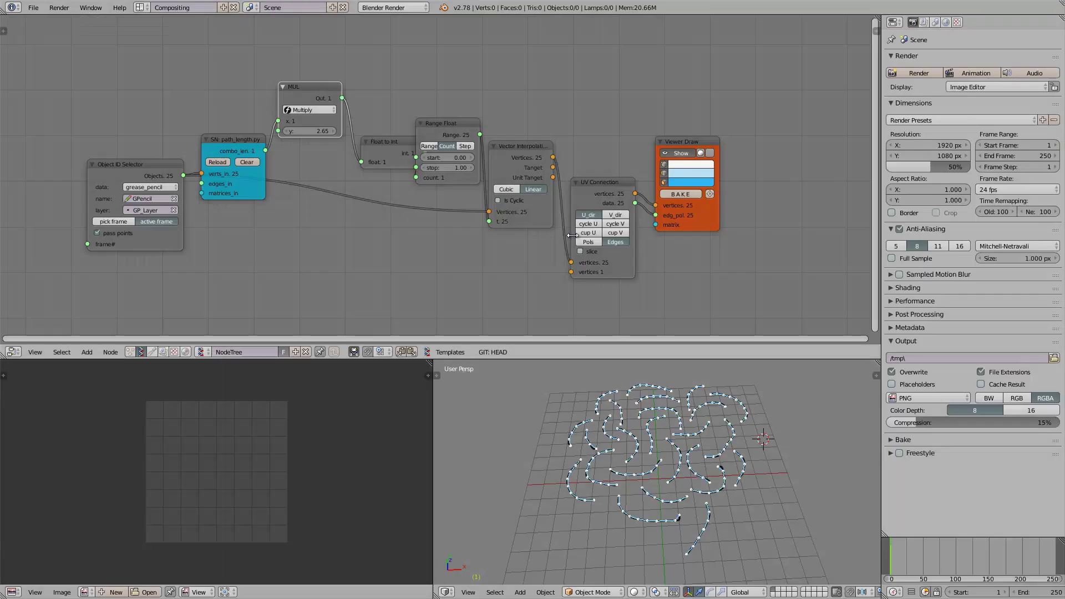
Move the Viewer Draw node higher in the graph and add a Polyline Viewer MK1 node beyond it
middle_click_drag(572, 235, 608, 223)
left_click_drag(713, 132, 730, 106)
middle_click_drag(729, 106, 468, 120)
scroll(468, 120, "up", 2)
left_click_drag(507, 189, 561, 156)
middle_click_drag(633, 176, 619, 164)
key("alt+space")
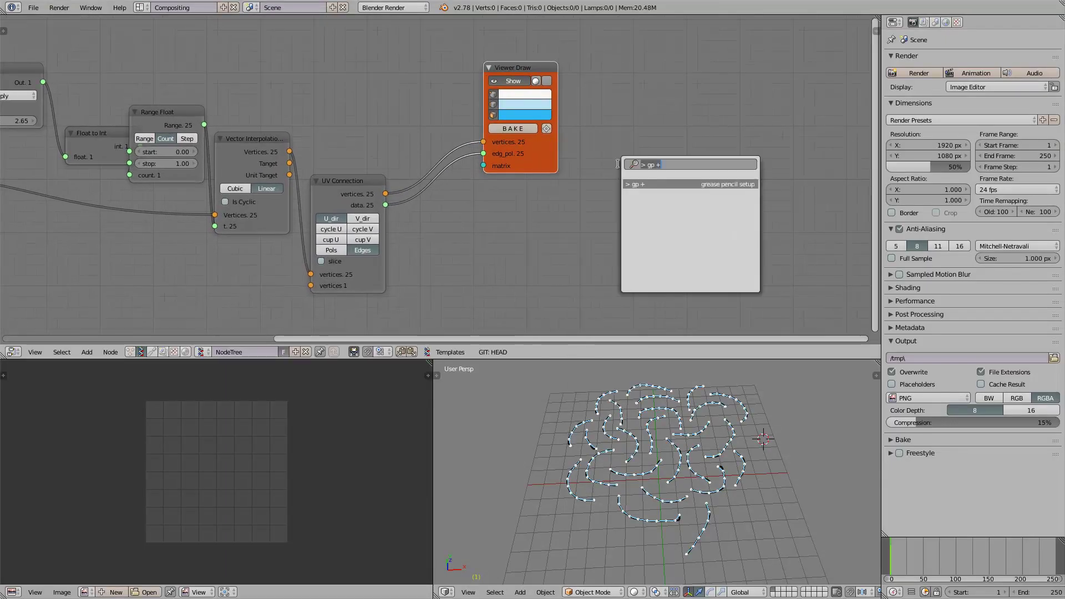
type("polyl")
key("Return")
left_click(599, 113)
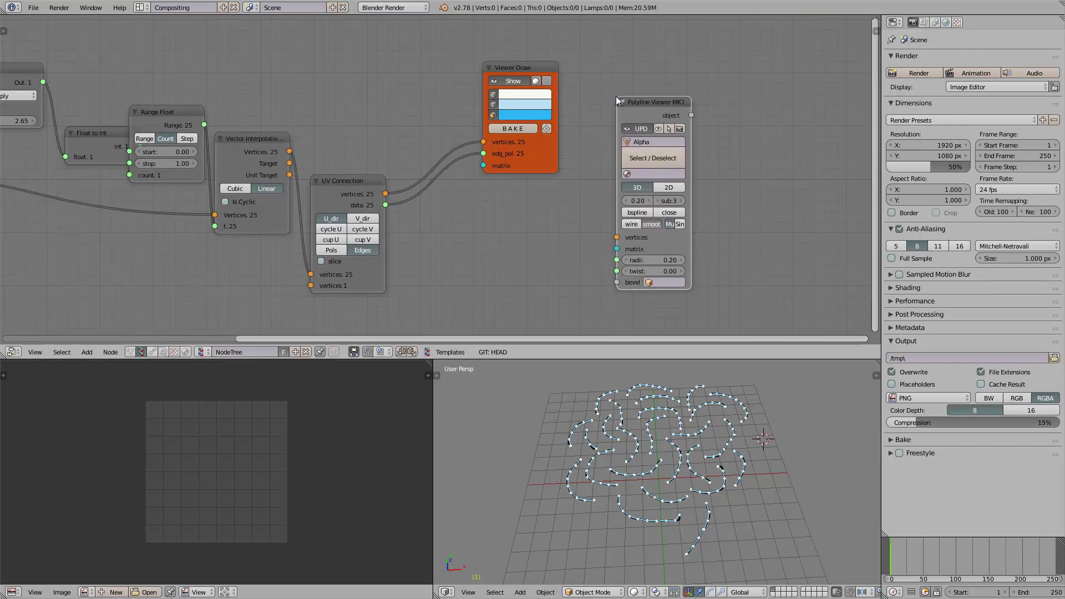
Connect the UV Connection's vertices output to the Polyline Viewer's vertices input and set its radii to 0.95
left_click_drag(391, 195, 675, 258)
scroll(652, 437, "up", 4)
scroll(652, 436, "down", 3)
middle_click_drag(700, 433, 703, 460)
left_click_drag(650, 258, 647, 259)
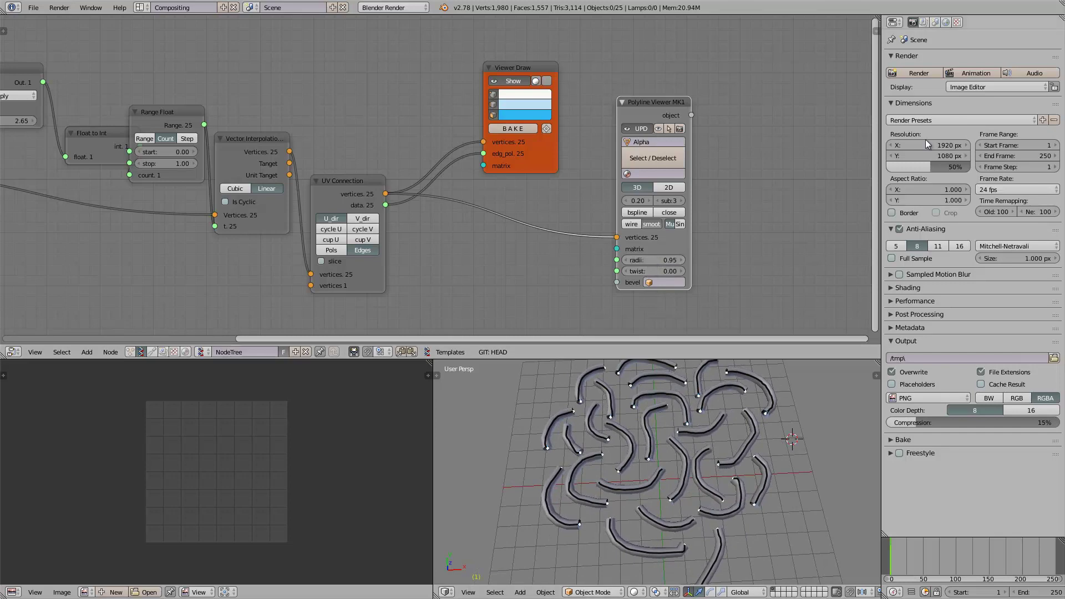
Split the properties area in two, turn the upper part into an Outliner and look through its Alpha objects
left_click_drag(1060, 21, 1054, 150)
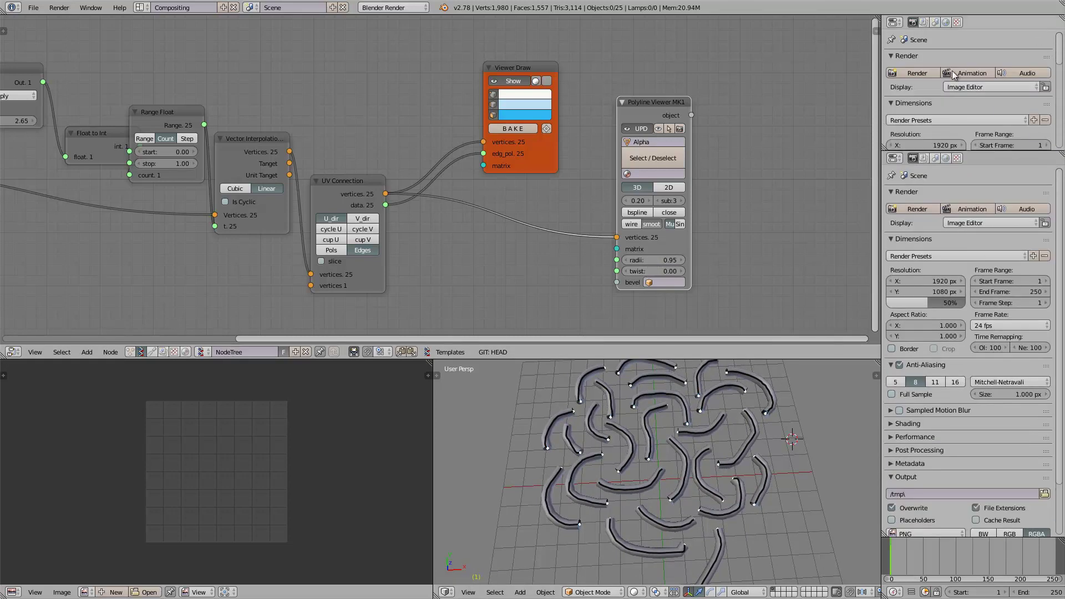
left_click(894, 23)
left_click(919, 187)
scroll(934, 92, "down", 9)
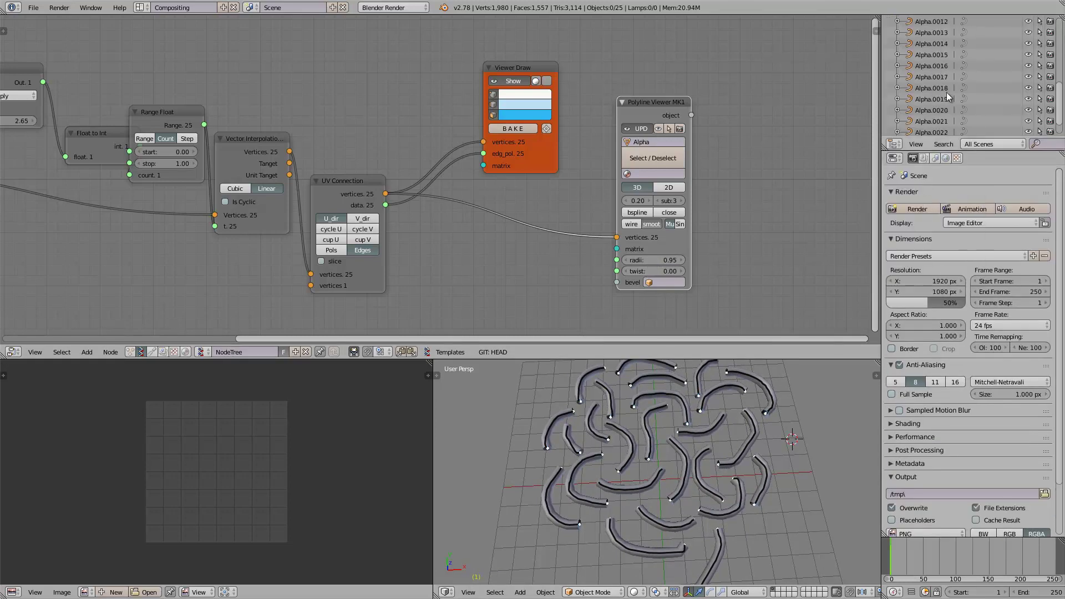
scroll(949, 85, "up", 9)
scroll(716, 92, "up", 4)
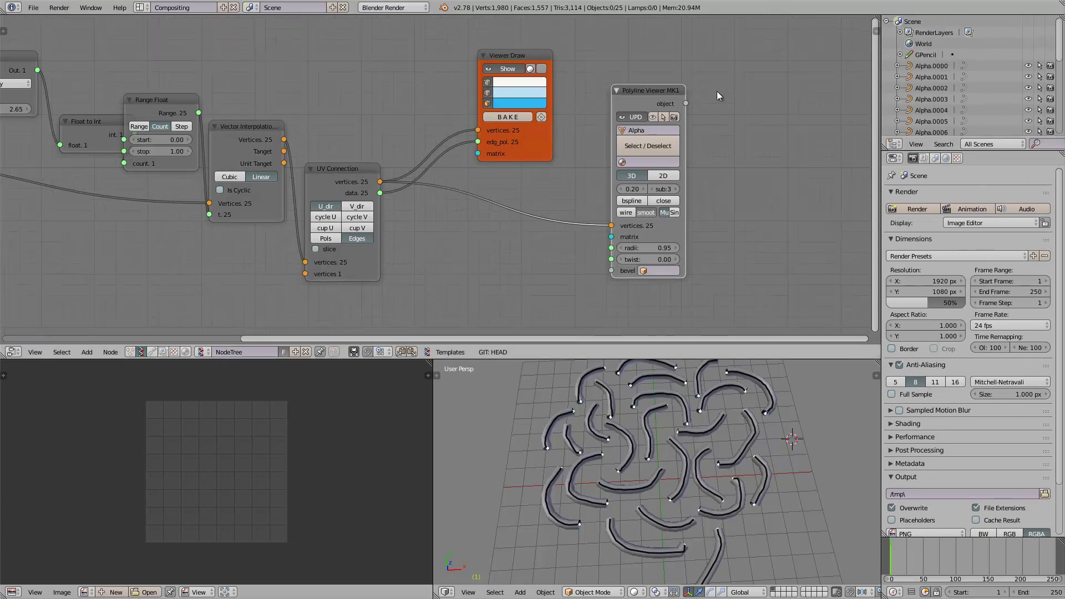
Widen the Polyline Viewer MK1 node and select all the curve objects in the 3D view
scroll(588, 138, "down", 3)
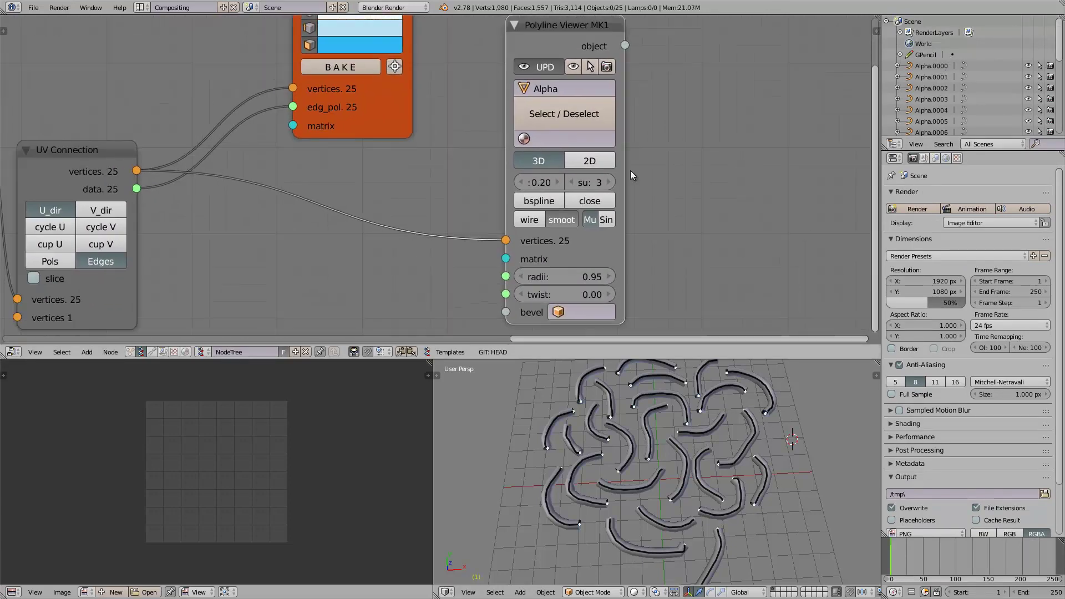
left_click_drag(608, 104, 652, 105)
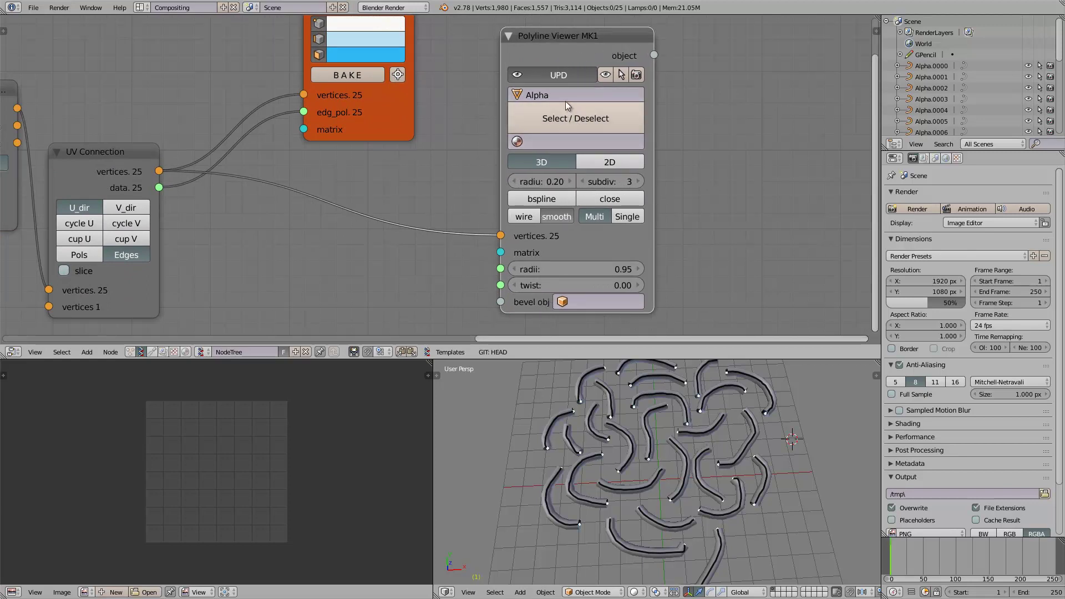
scroll(643, 427, "down", 4)
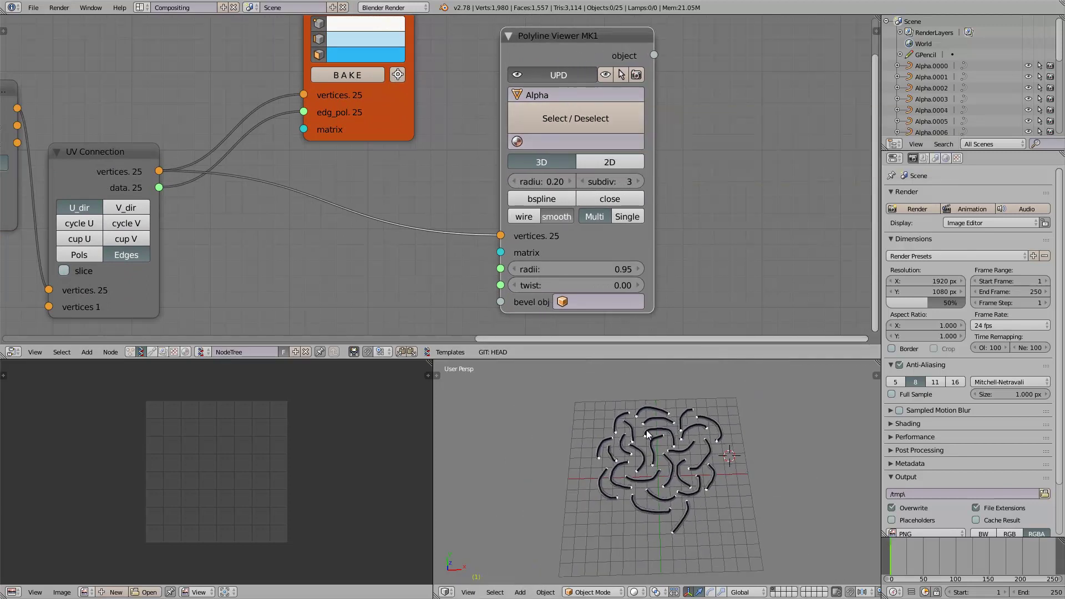
key("a")
middle_click_drag(727, 526, 726, 474)
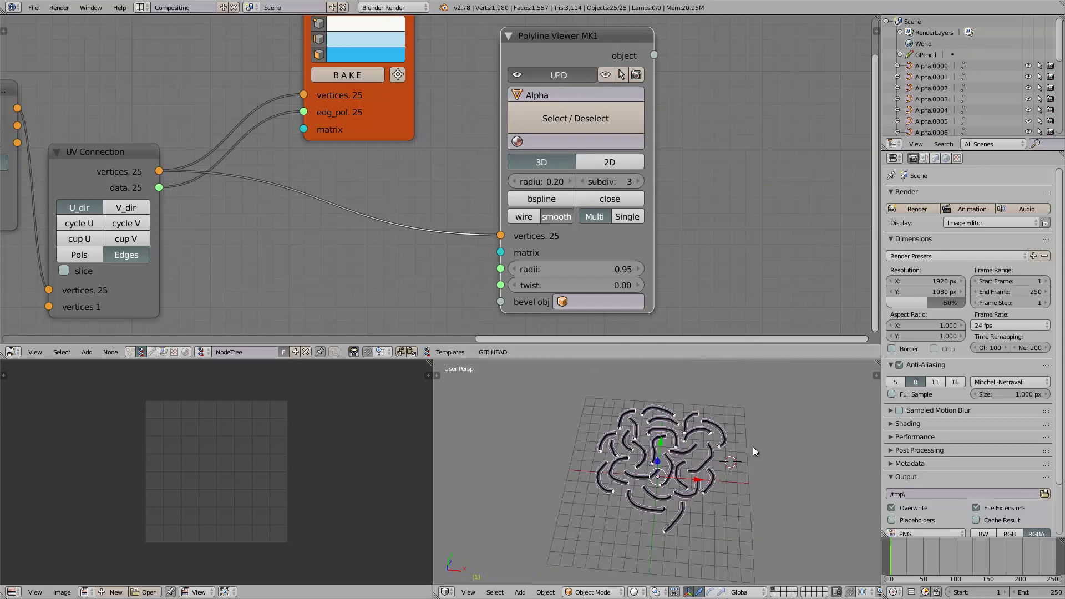
Merge the image editor area into the 3D view so the viewport spans the full width below the nodes
scroll(753, 447, "up", 3)
middle_click_drag(735, 472, 453, 424)
left_click_drag(431, 364, 399, 408)
scroll(494, 441, "down", 4)
middle_click_drag(495, 441, 510, 422)
Switch the node editor to Animation Nodes, create a new node tree and show its Animation Nodes execution settings
left_click(129, 352)
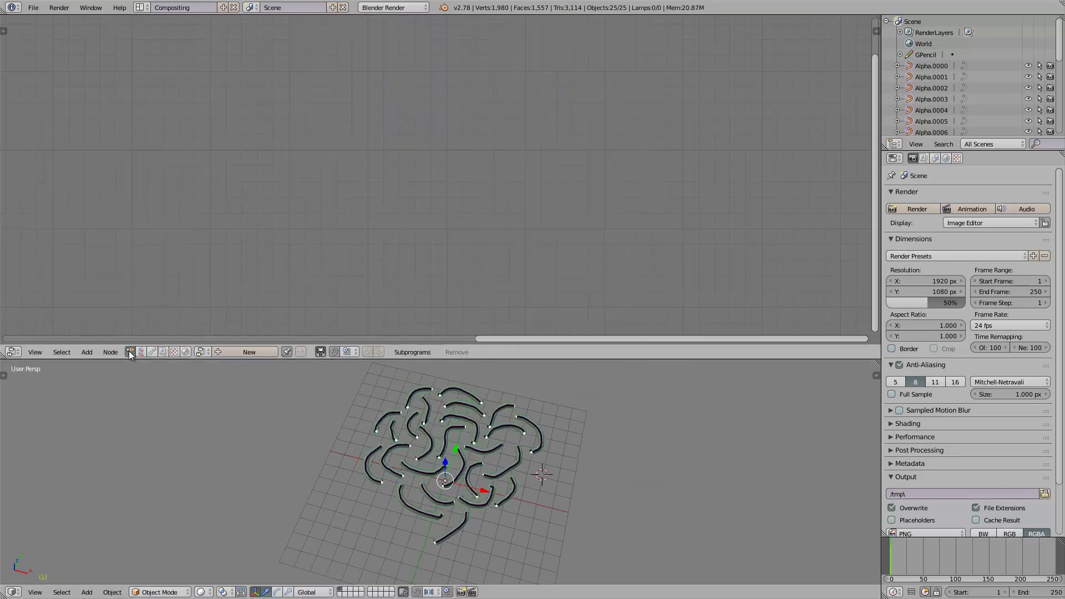
left_click(200, 352)
left_click(247, 352)
left_click(4, 32)
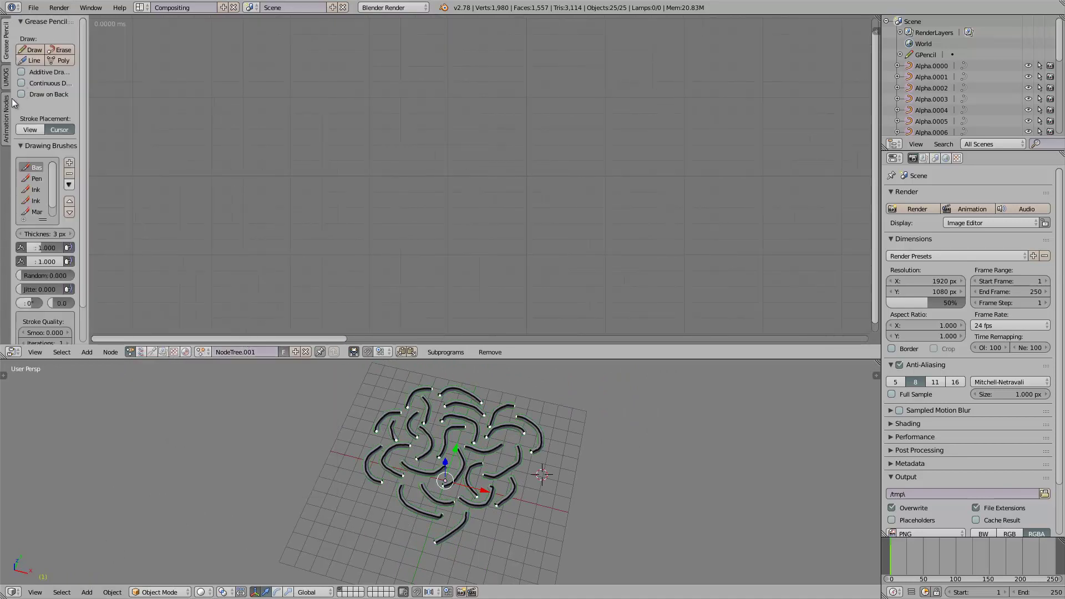
left_click(6, 113)
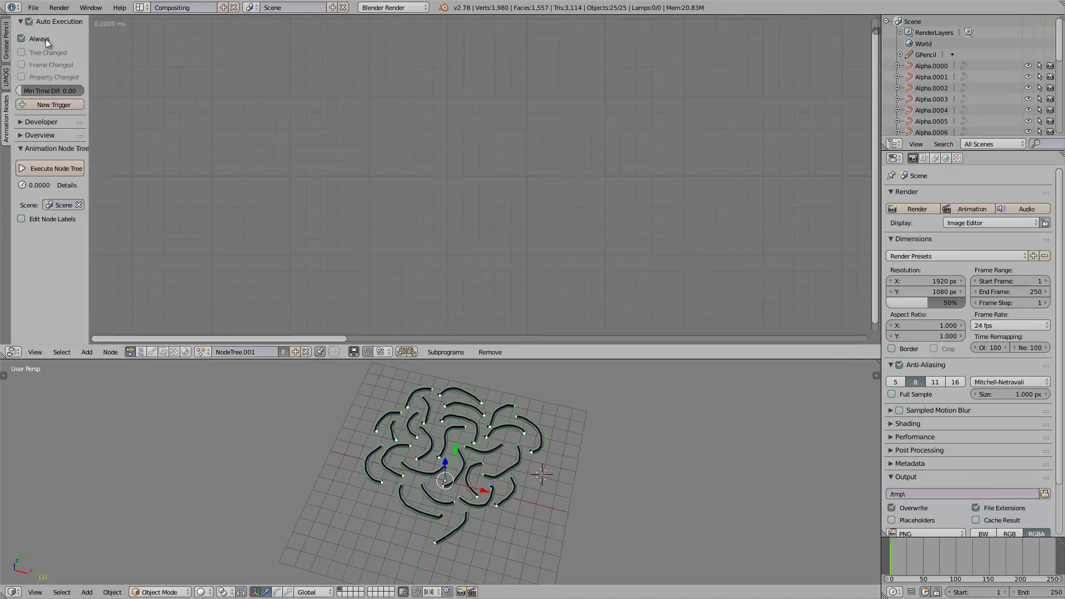
Find the group nodes and place an Objects from Group node in the empty node tree
key("shift+a")
left_click(392, 119)
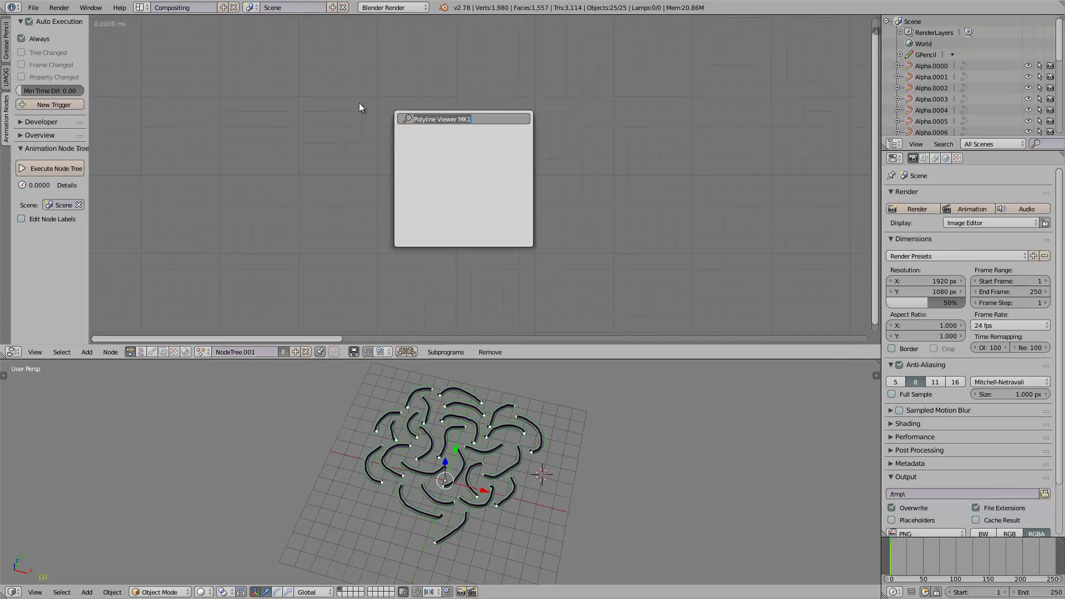
key("shift+a")
left_click(358, 118)
type("group")
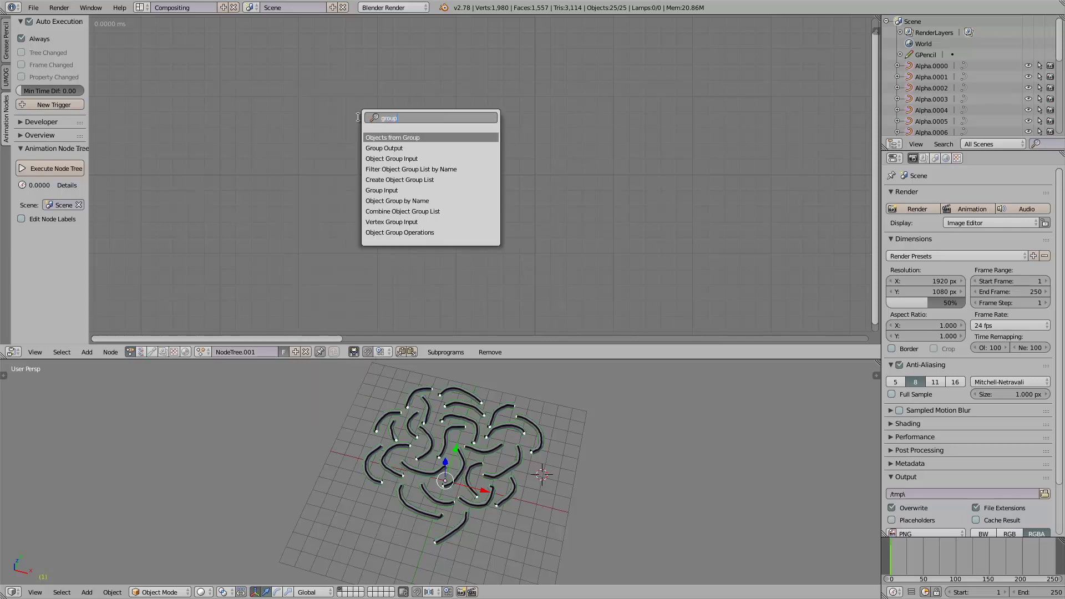
key("Return")
left_click(330, 124)
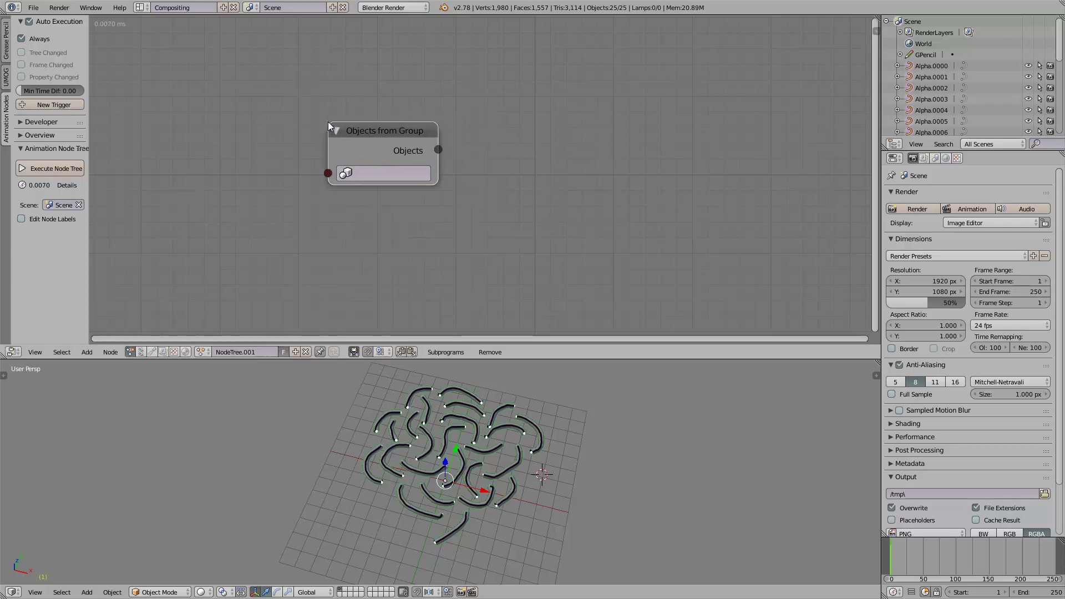
Assign the object group "Group" to the Objects from Group node and move the node aside to leave room for further nodes
left_click(377, 174)
left_click(375, 195)
scroll(530, 443, "up", 2)
scroll(480, 183, "down", 1)
middle_click_drag(480, 181, 462, 191)
left_click_drag(368, 151, 306, 163)
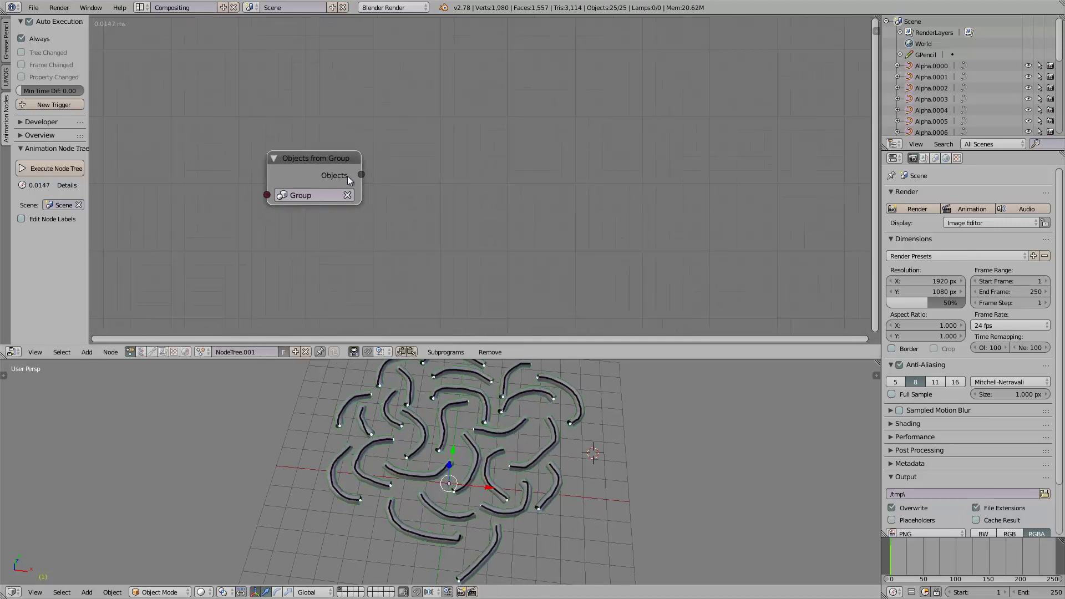
scroll(371, 170, "up", 2)
middle_click_drag(390, 165, 452, 147)
Select the curve Alpha.0021, enlarge the 3D view and display the curve's geometry and bevel settings
right_click(517, 410)
scroll(530, 415, "down", 2)
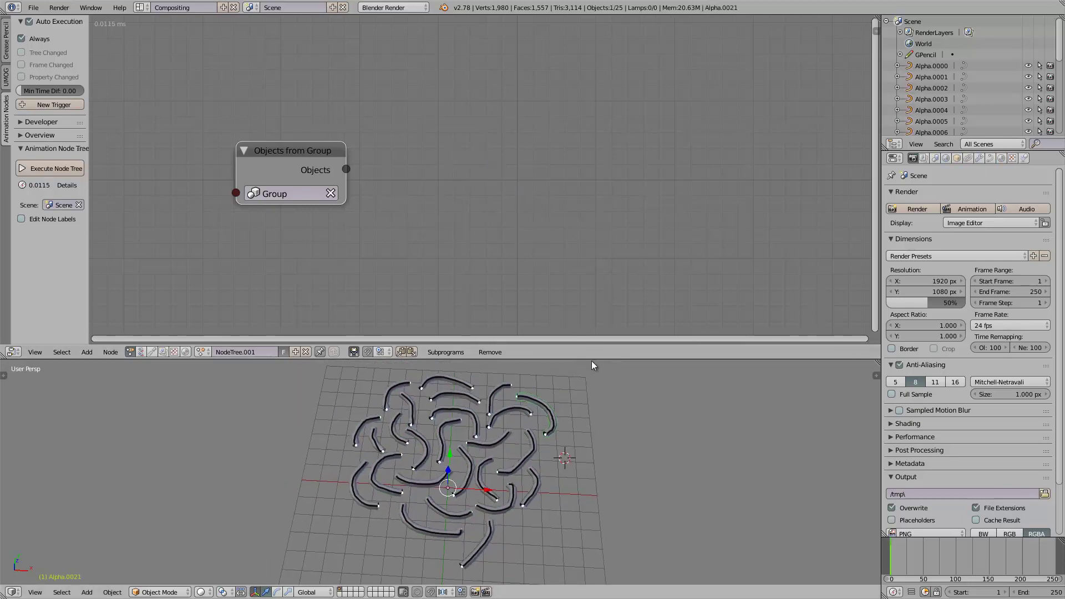
left_click_drag(588, 359, 591, 257)
scroll(530, 387, "up", 3)
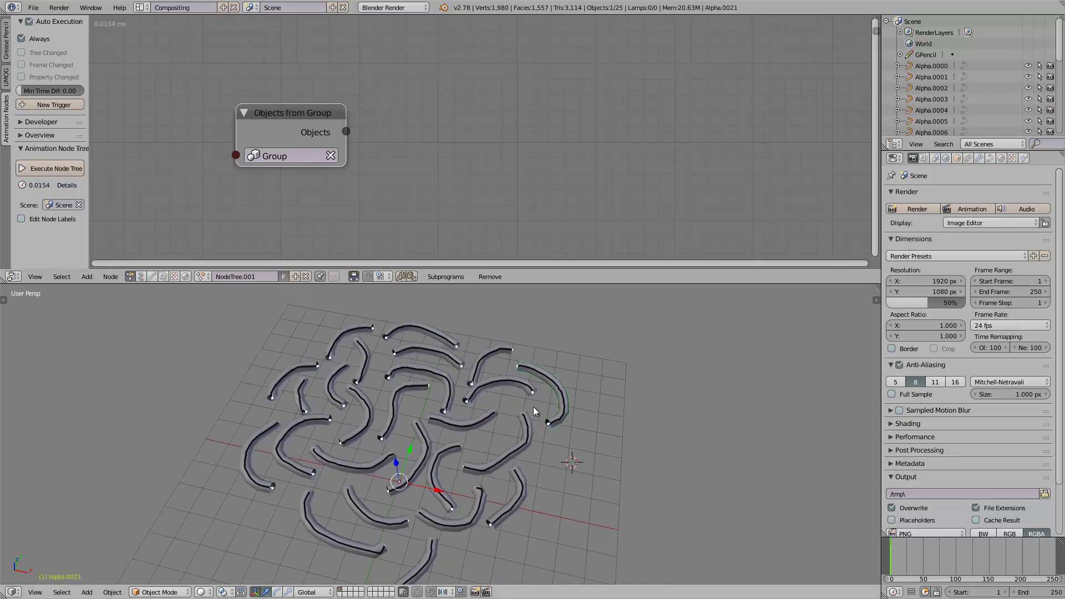
left_click(990, 158)
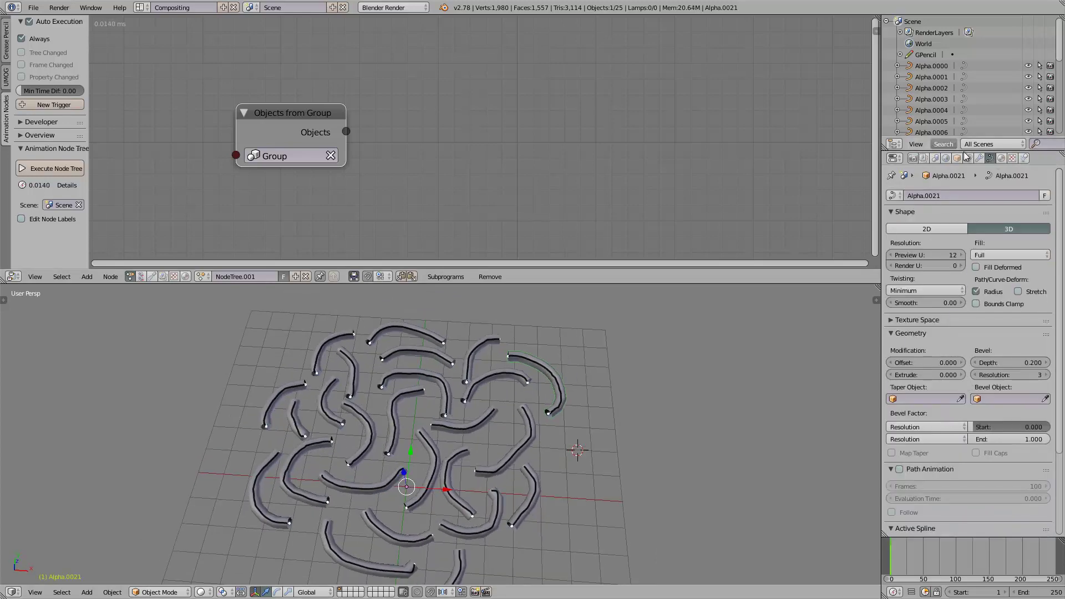
left_click_drag(1061, 222, 1058, 243)
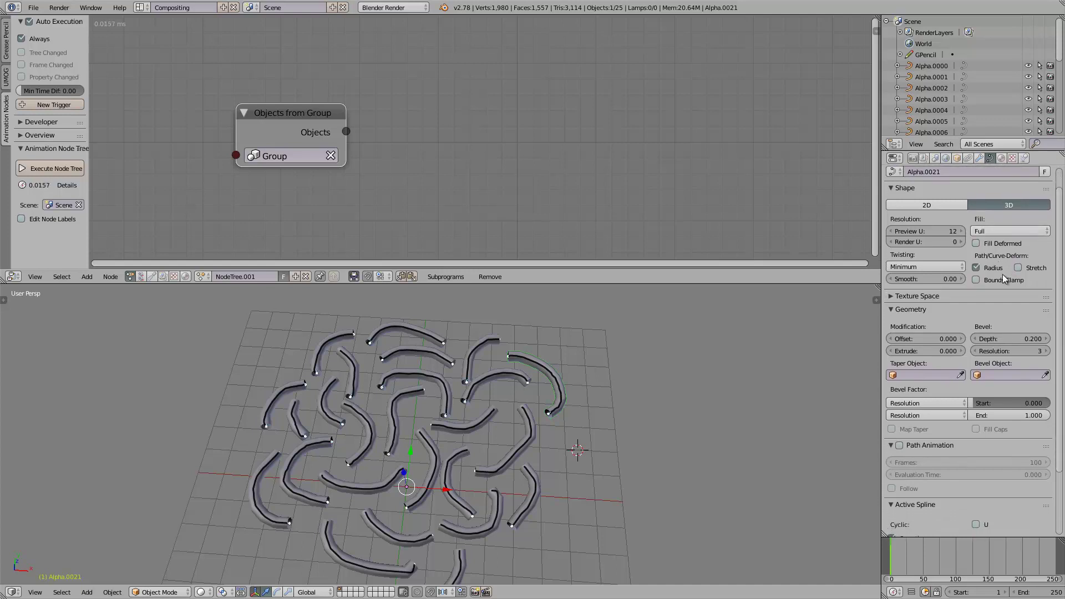
scroll(999, 331, "down", 2)
Try out the bevel factor End value on the selected curve and on Alpha.0023
left_click_drag(1013, 369, 927, 351)
right_click(929, 352)
right_click(438, 344)
mouse_move(1006, 369)
left_mouse_down()
mouse_move(1036, 370)
mouse_move(1006, 369)
left_mouse_up()
middle_click_drag(511, 396, 527, 409)
scroll(500, 191, "down", 2)
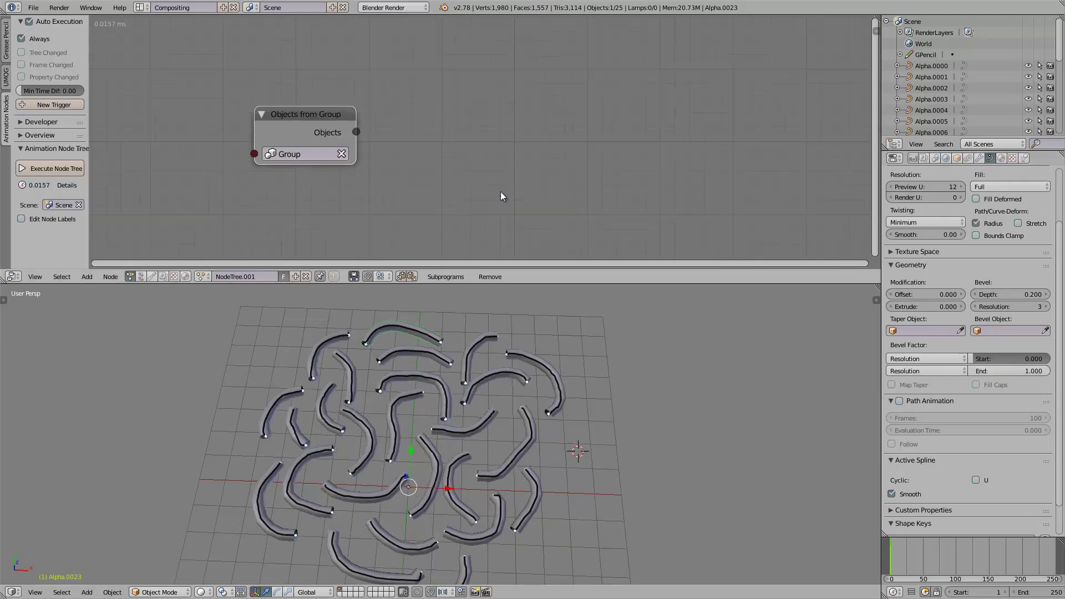
Add an Object Attribute Output node beside the Objects from Group node
key("shift+a")
left_click(479, 147)
type("set")
type("attr")
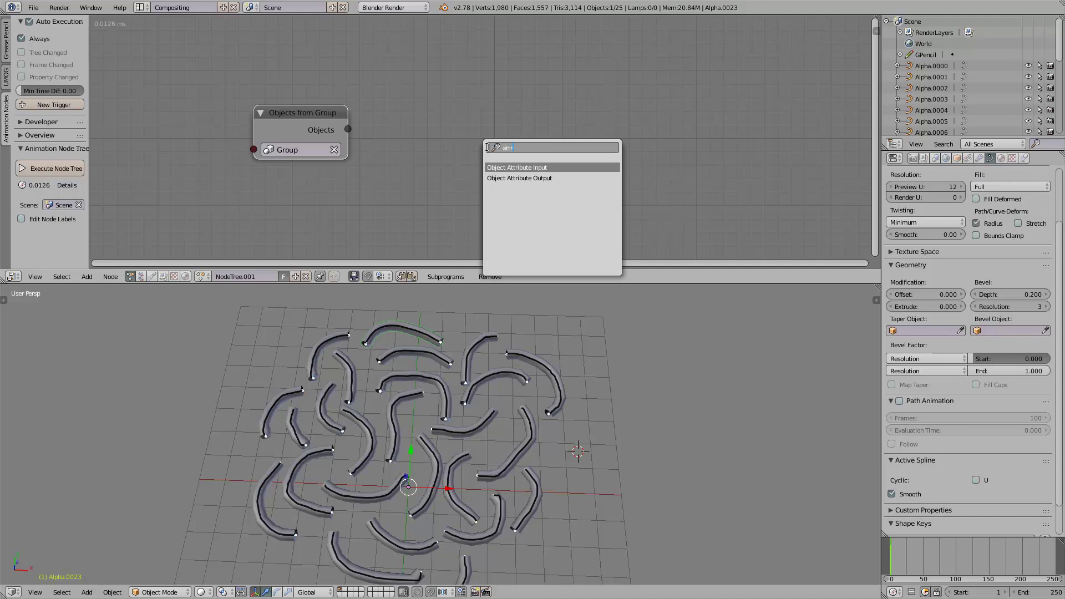
key("Down")
key("Return")
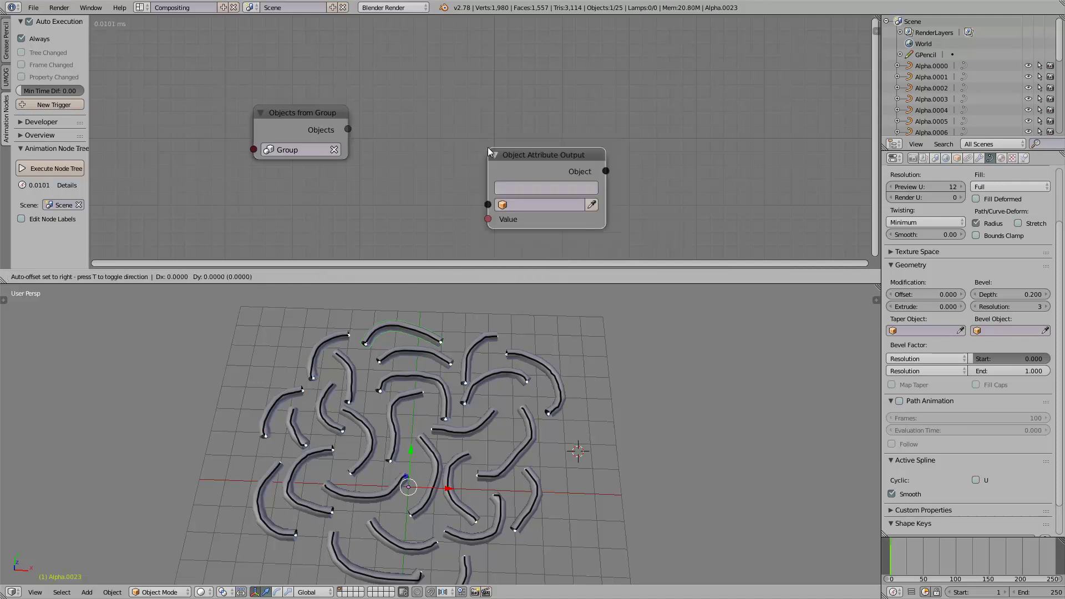
left_click_drag(486, 148, 459, 98)
Connect the group node's Objects output to the object input of the Object Attribute Output node
left_click_drag(346, 130, 460, 155)
left_click(578, 177)
scroll(541, 155, "up", 2)
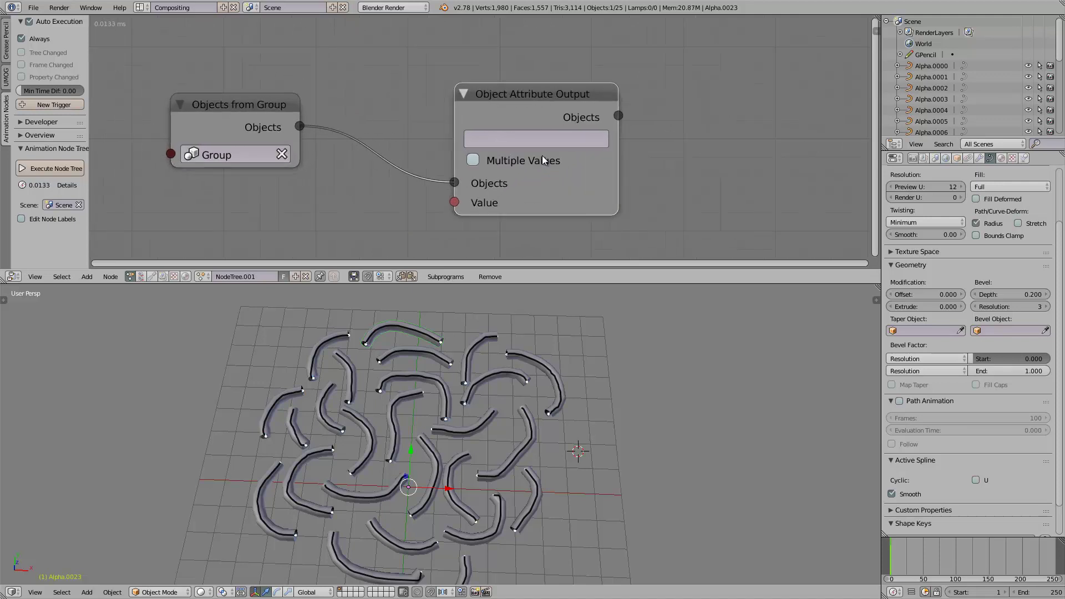
middle_click_drag(504, 111, 510, 111)
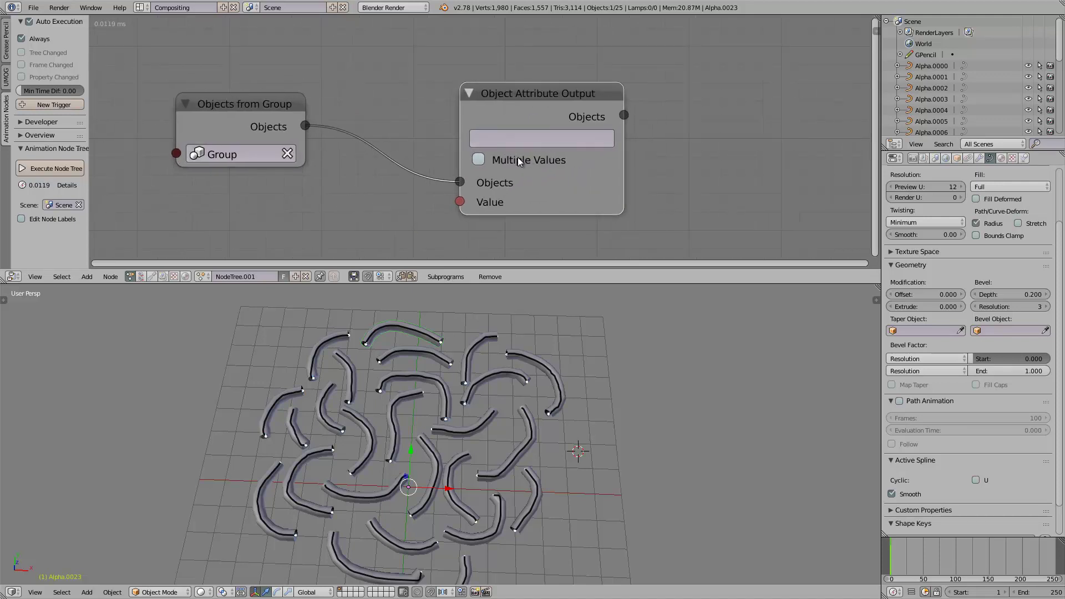
Expose the Info log, copy the data path of the curve's bevel factor End and enter it as the node's attribute, bevel_factor_end
left_click_drag(1020, 371, 1001, 370)
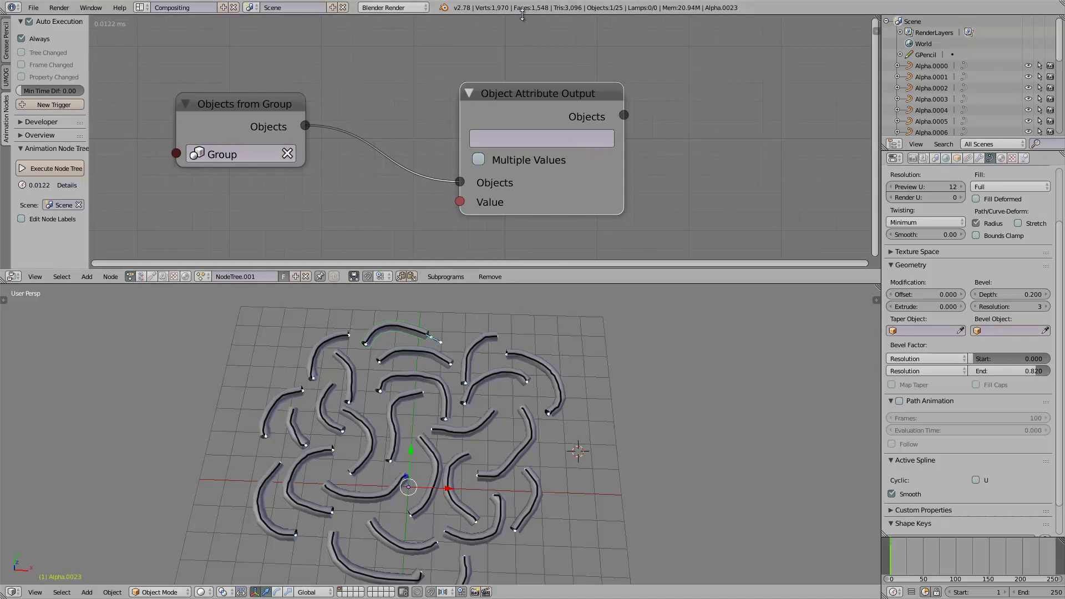
left_click_drag(515, 14, 516, 59)
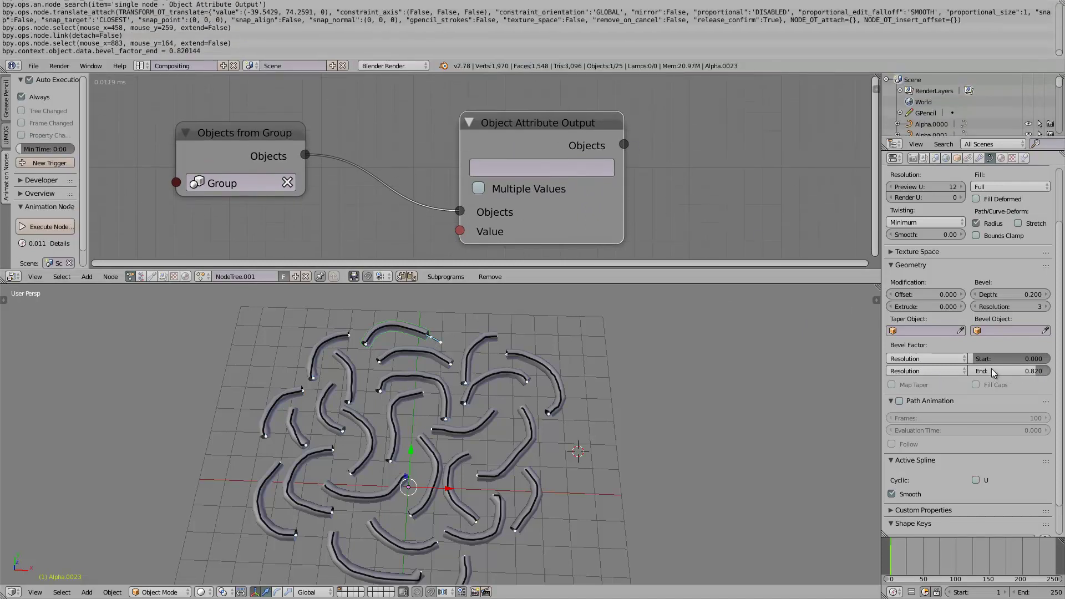
right_click(994, 371)
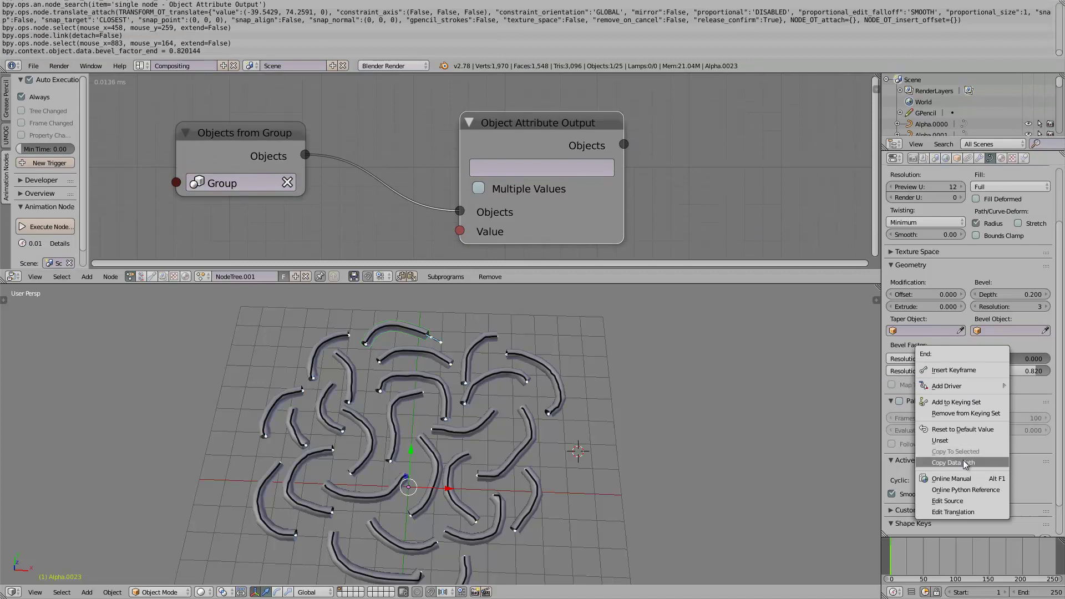
left_click(952, 462)
left_click(561, 169)
key("ctrl+v")
key("Return")
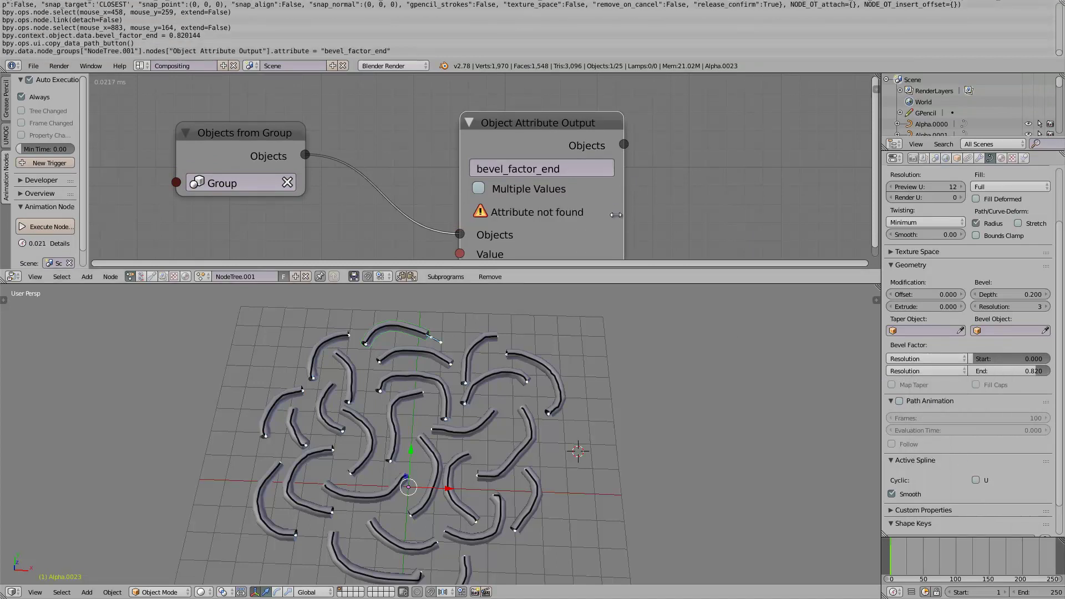
scroll(620, 211, "down", 2)
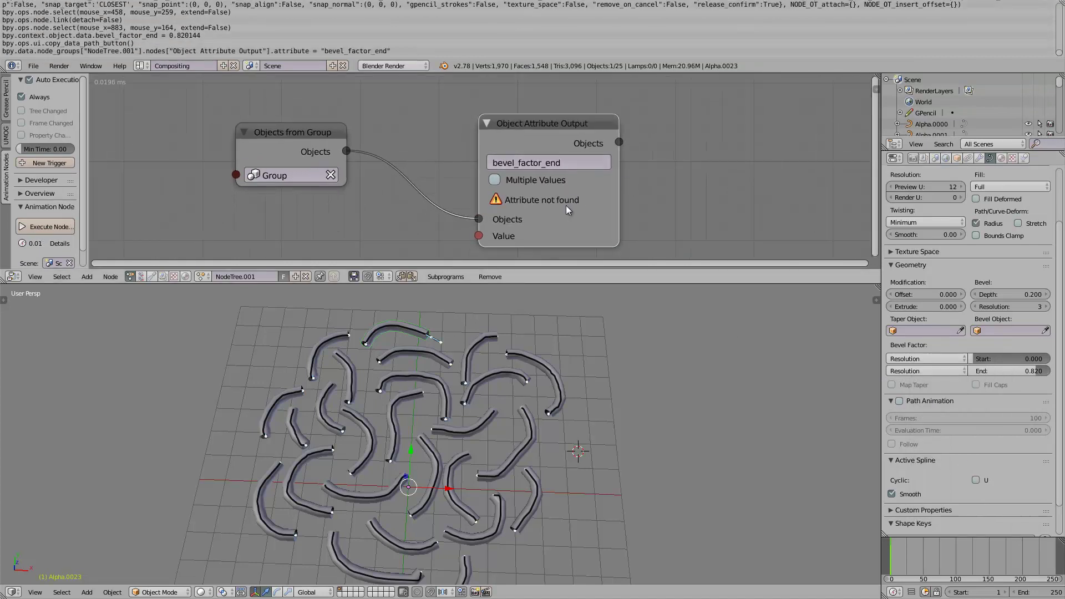
Set the curve's bevel End to 1, change the node's attribute to data.bevel_factor_end and widen the node
left_click_drag(1038, 370, 1050, 371)
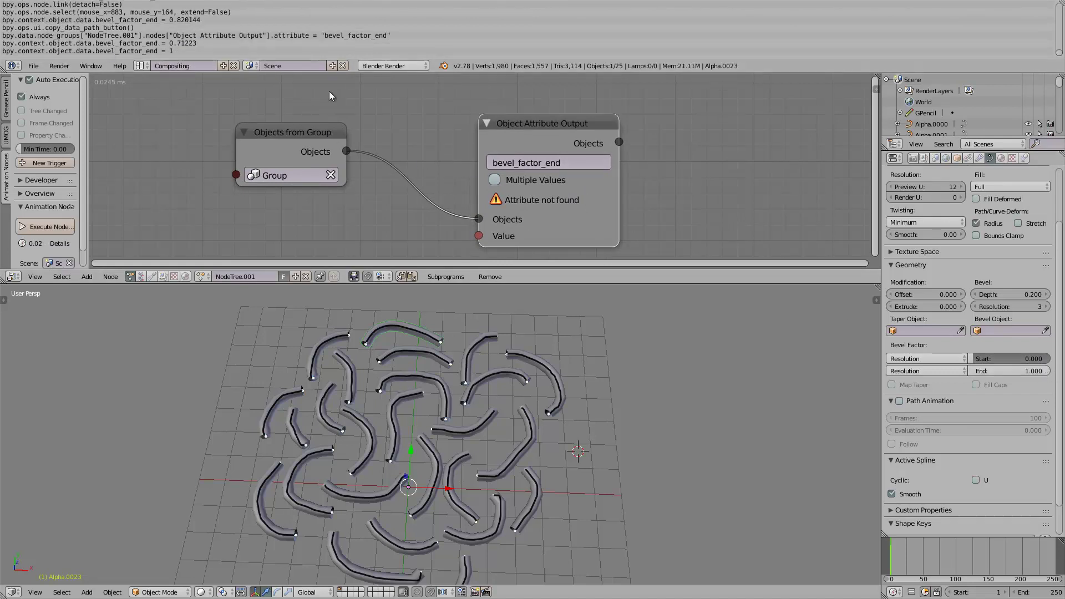
left_click(504, 158)
left_click(494, 161)
type("data.")
key("Return")
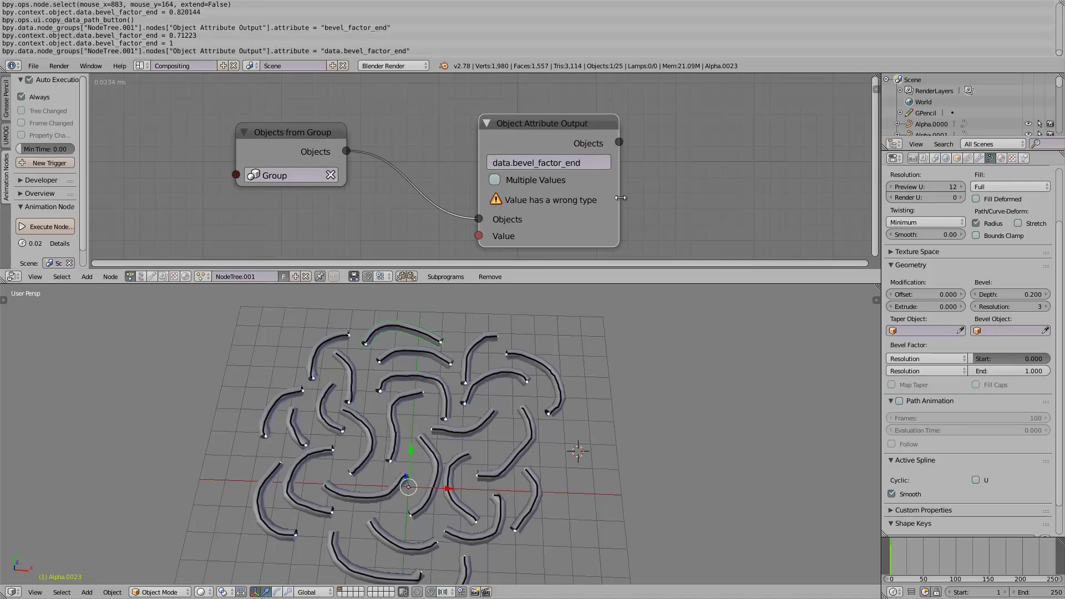
left_click_drag(617, 199, 647, 198)
middle_click_drag(628, 198, 693, 158)
middle_click_drag(594, 149, 606, 174)
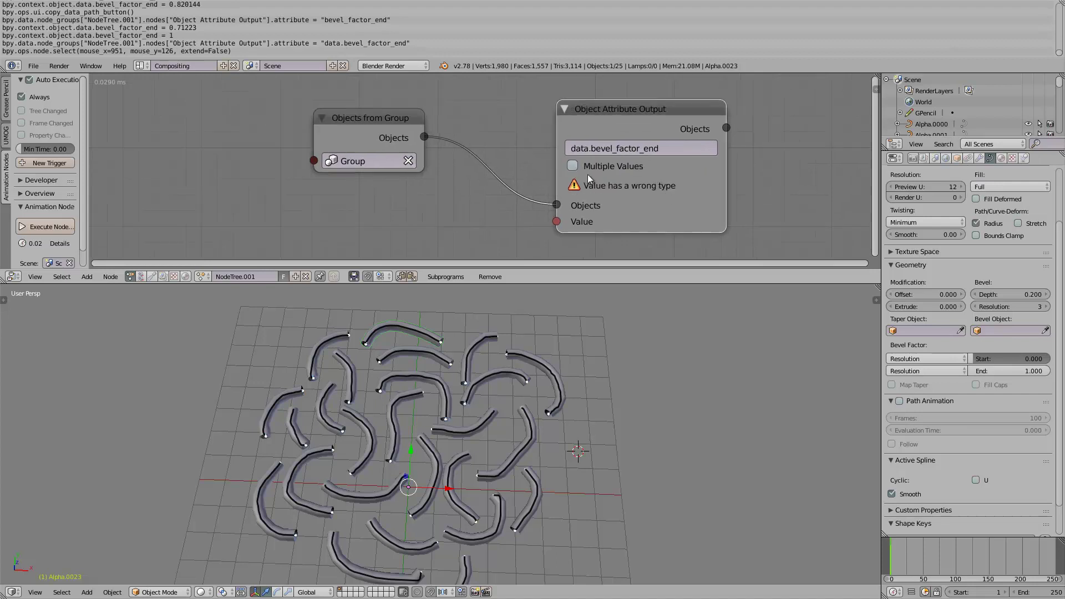
Add a Float Input node with the value 1.14 and connect it to the Value input of the Object Attribute Output node
key("ctrl+a")
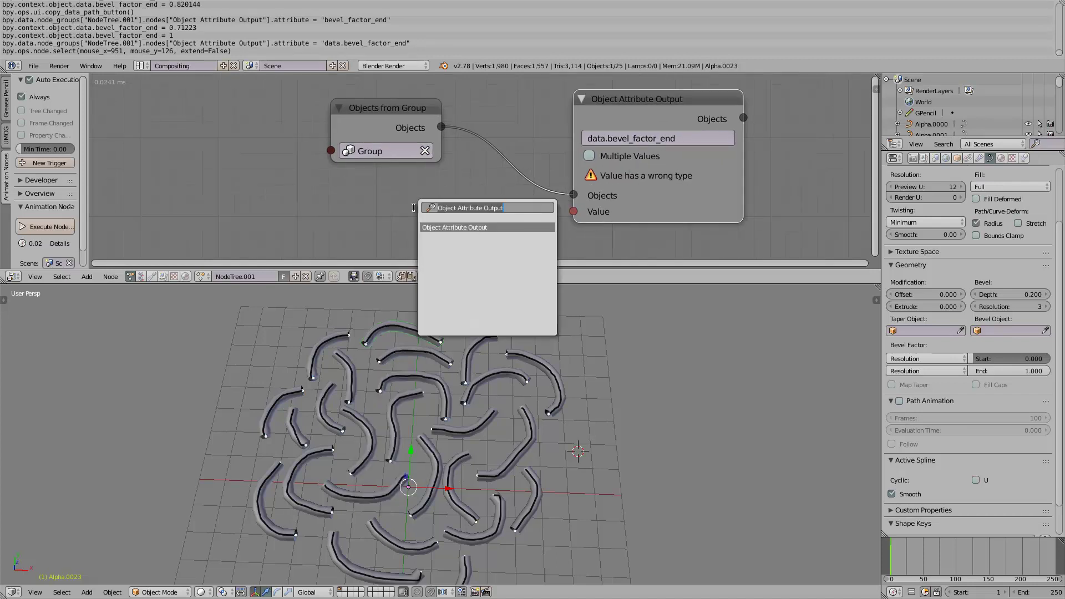
type("float")
key("Down")
key("Return")
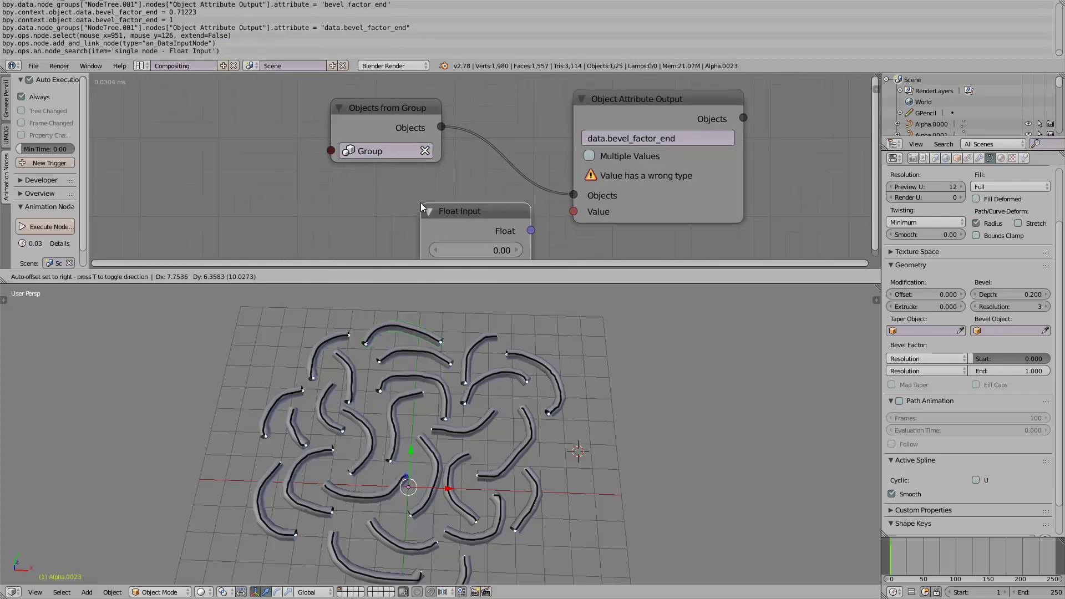
left_click(390, 194)
left_click_drag(436, 207, 517, 196)
mouse_move(388, 225)
left_mouse_down()
mouse_move(401, 221)
mouse_move(374, 224)
mouse_move(401, 222)
mouse_move(390, 225)
left_mouse_up()
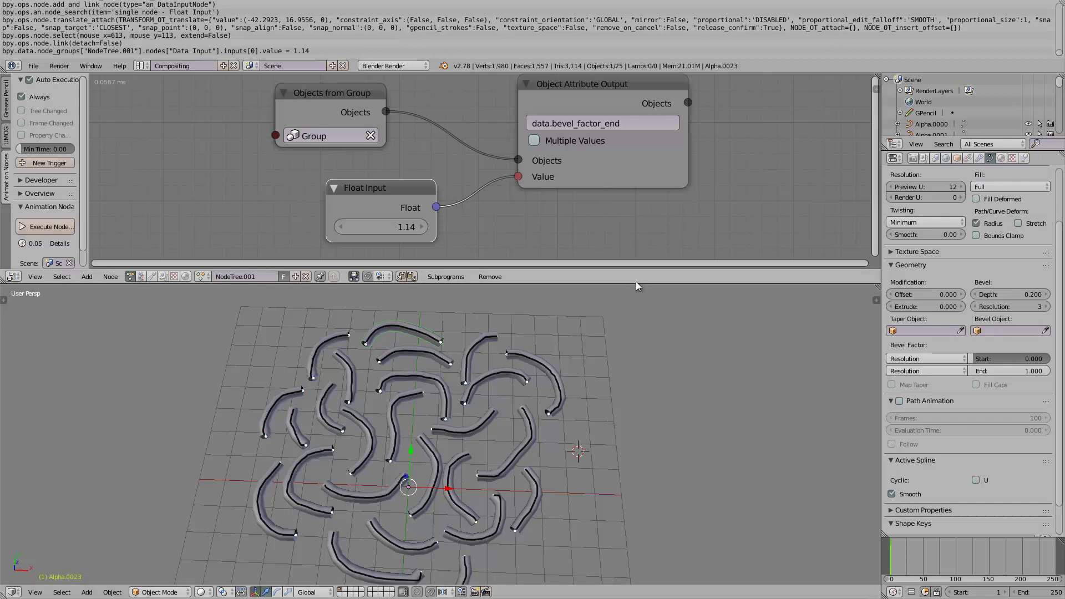
Enlarge the node editor, shift the Objects from Group node slightly and save the file
left_click_drag(635, 282, 628, 343)
scroll(597, 237, "down", 3)
middle_click_drag(594, 237, 641, 217)
key("ctrl+s")
left_click(620, 218)
scroll(575, 219, "down", 1)
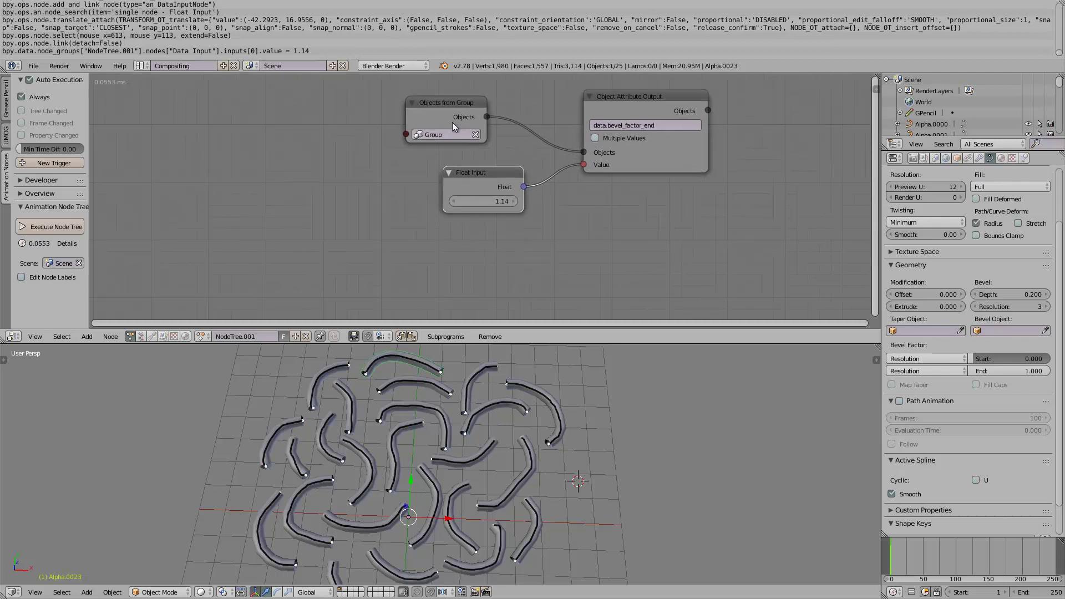
left_click_drag(440, 111, 424, 111)
key("ctrl+s")
middle_click_drag(374, 207, 334, 201)
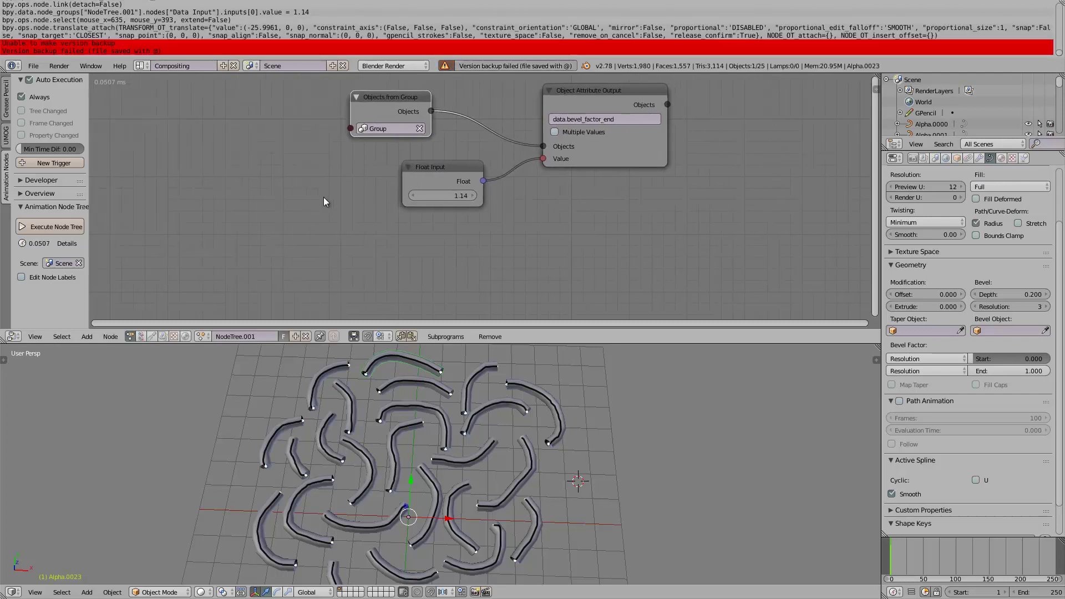
Lower the Float Input value to 0.66 and adjust it to 0.69 to shorten the bevel on all curves
left_click_drag(426, 197, 426, 198)
key("ctrl+s")
left_click(427, 198)
left_click(426, 197)
middle_click_drag(477, 268, 474, 254)
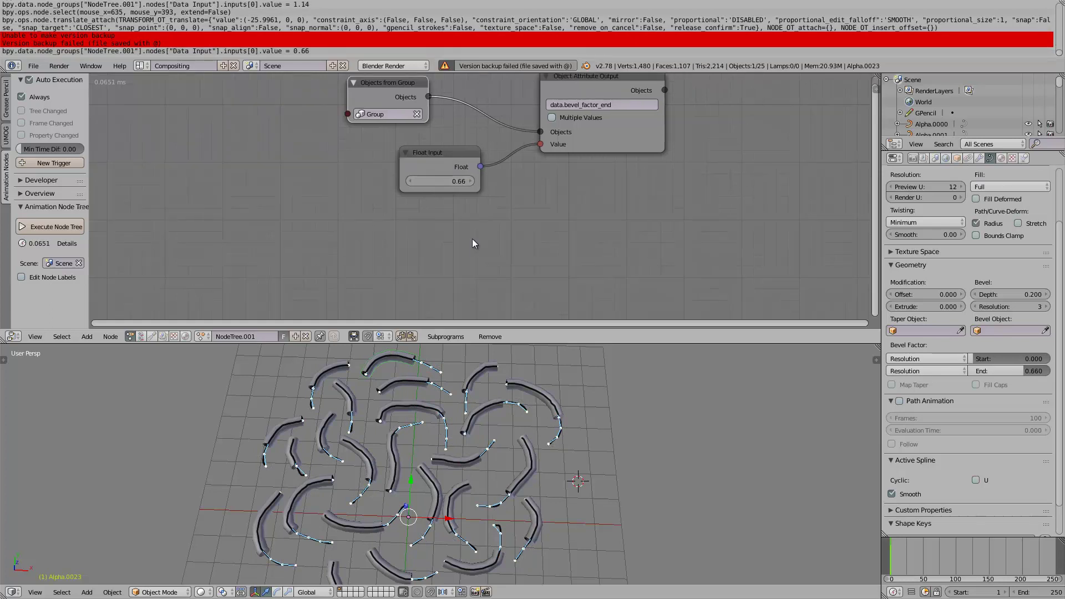
left_click_drag(452, 184, 457, 179)
middle_click_drag(424, 225, 433, 217)
key("shift+a")
left_click(334, 228)
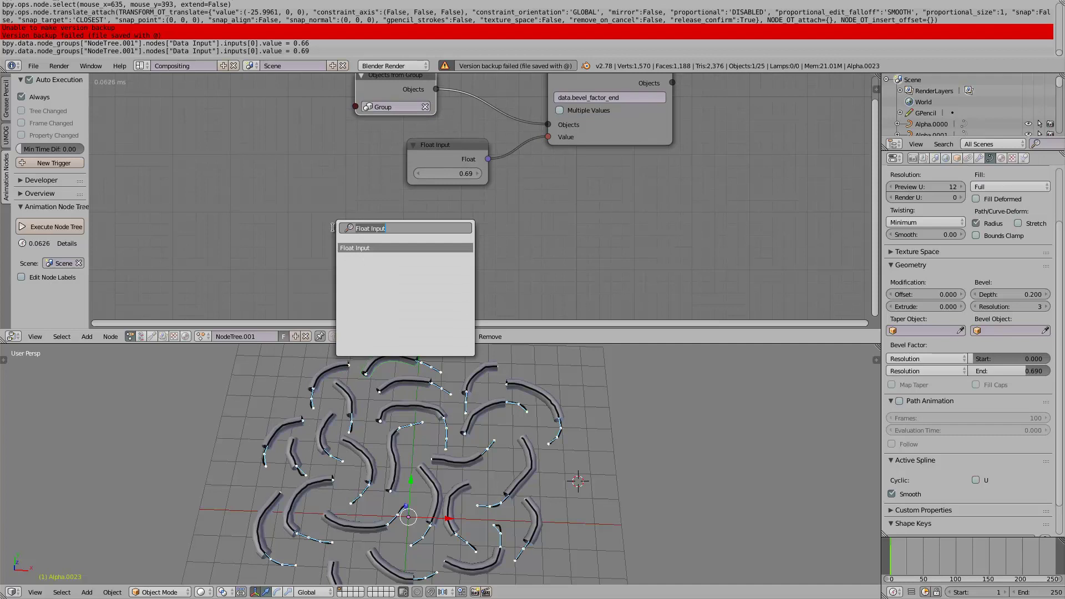
type("bake")
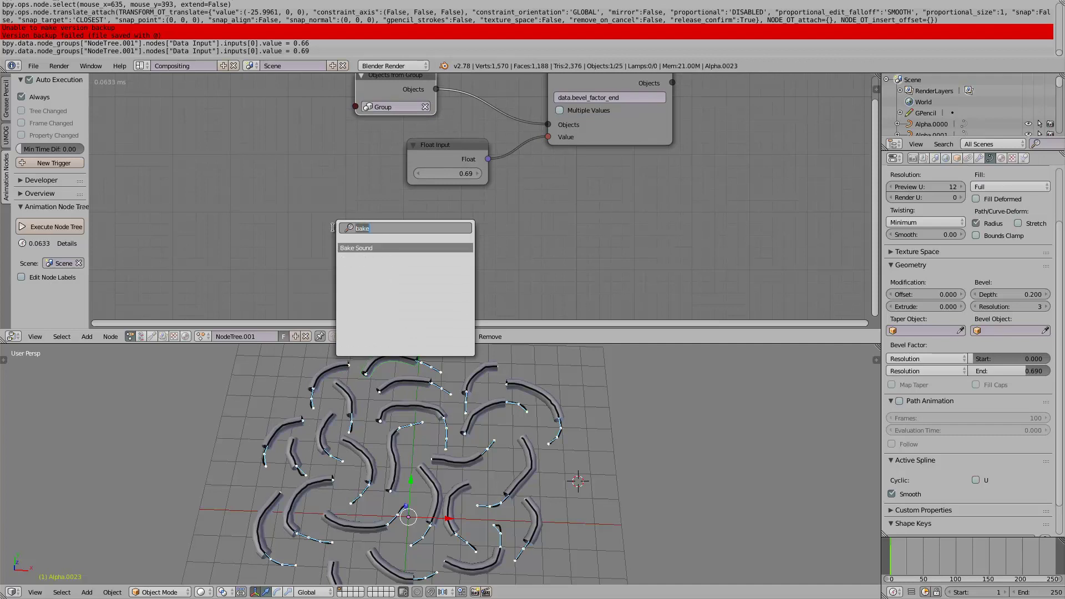
key("Escape")
Add a Sound Falloff node below the Objects from Group node and check its bake data choices, leaving None selected
key("shift+a")
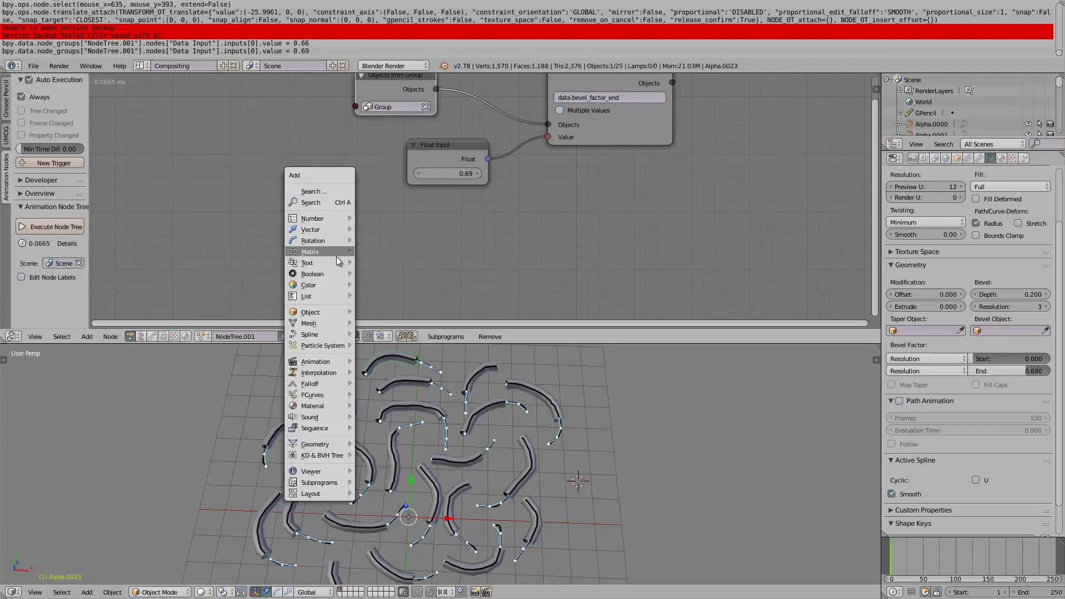
mouse_move(337, 387)
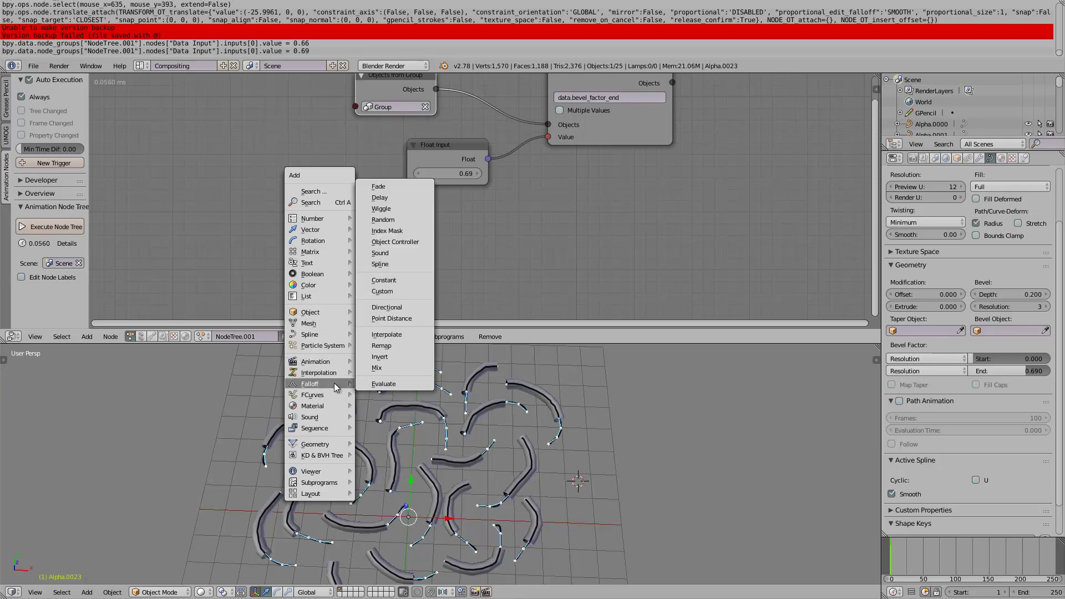
left_click(387, 254)
left_click(281, 192)
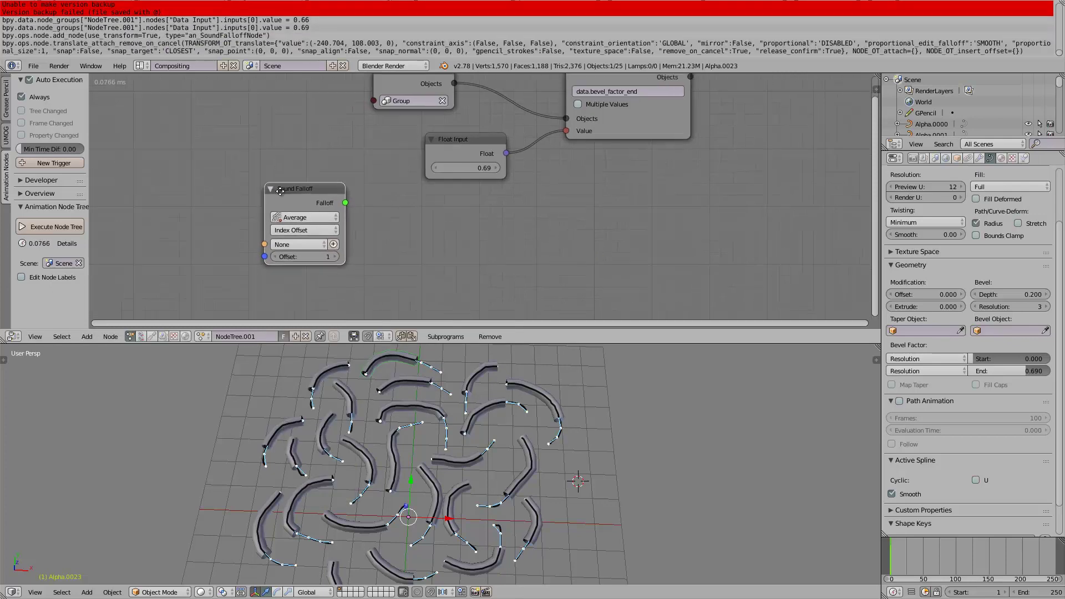
scroll(281, 191, "up", 1)
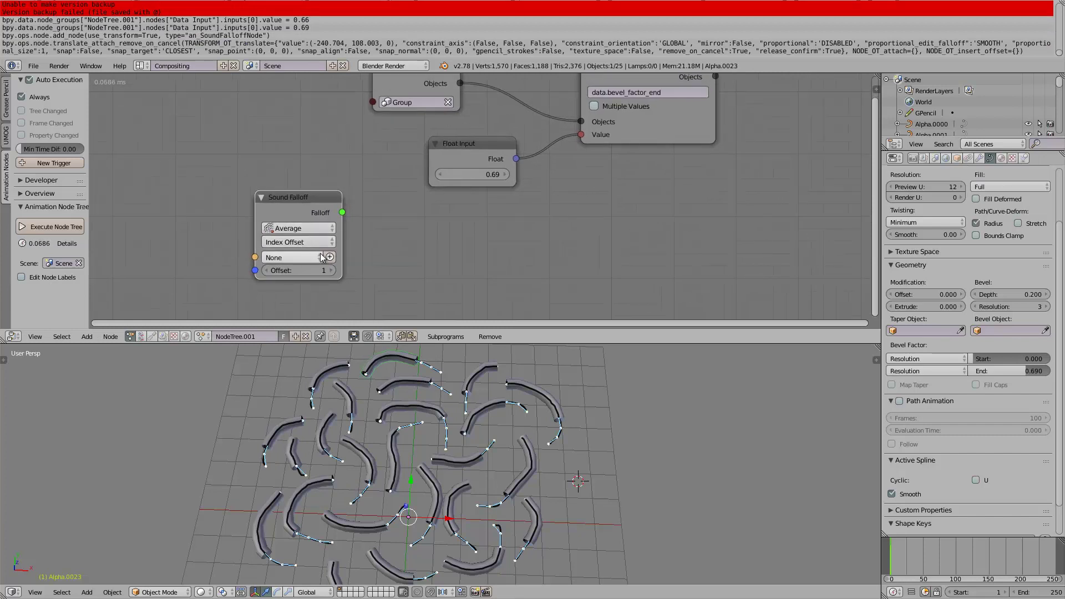
left_click(300, 258)
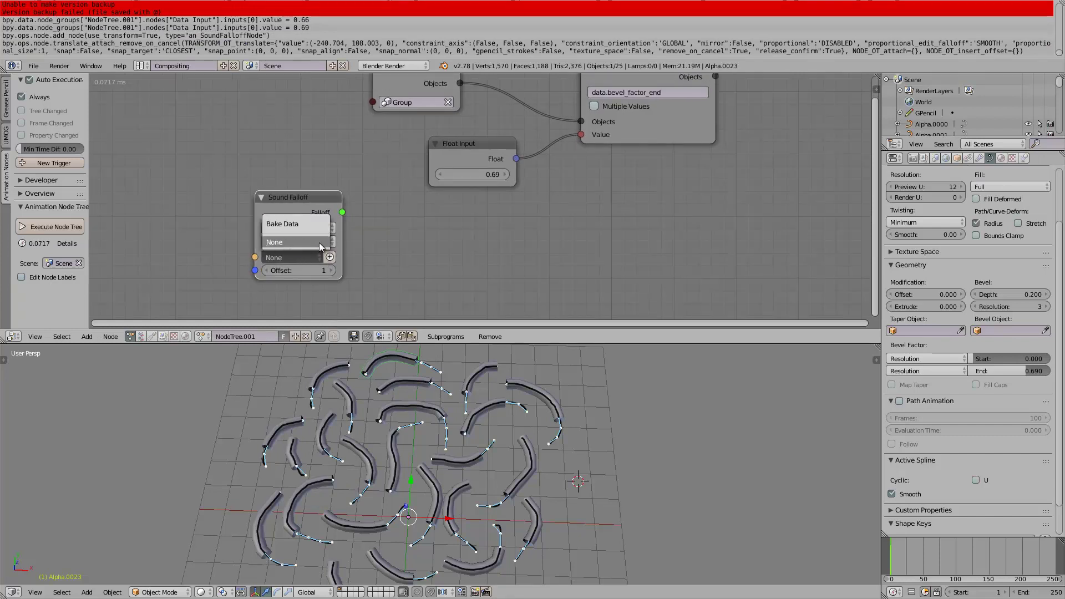
left_click(291, 250)
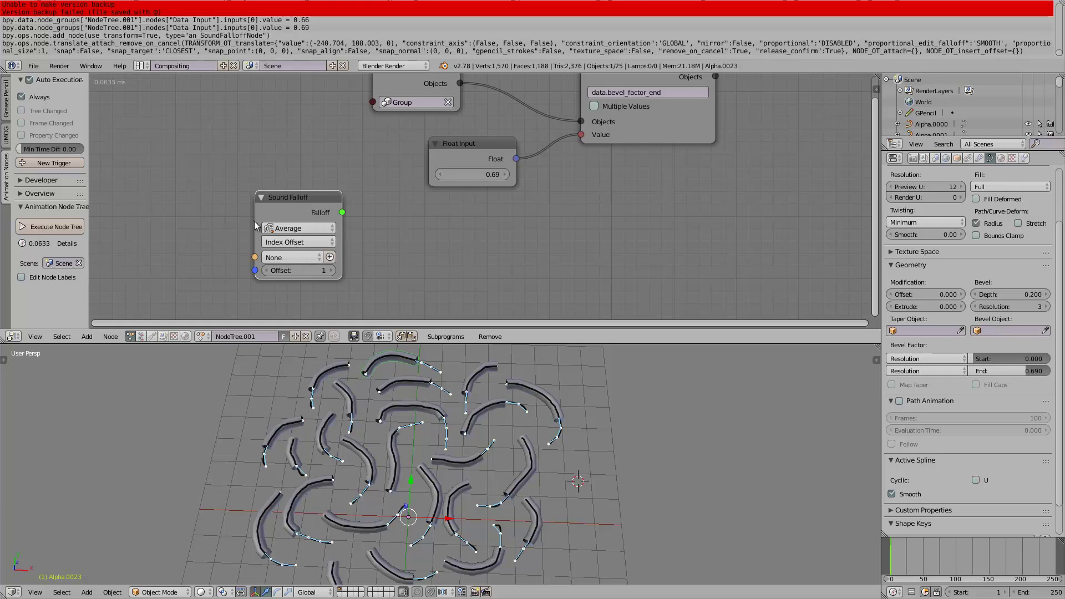
Widen the Sound Falloff node, create a Bake Sound node from it and load oval_003.wav
left_click_drag(255, 220, 231, 221)
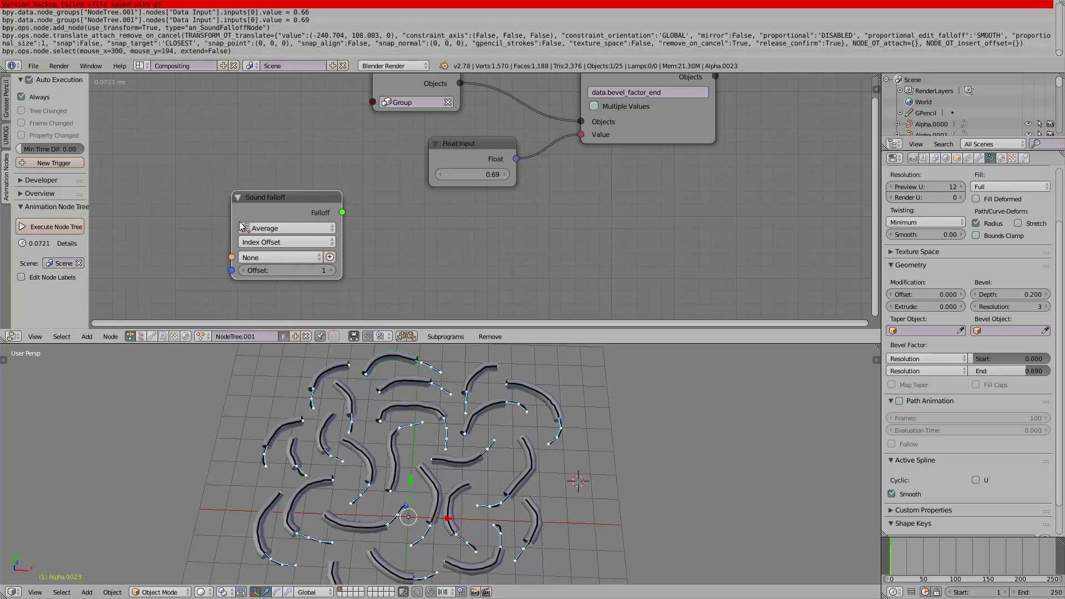
left_click(329, 257)
left_click(215, 147)
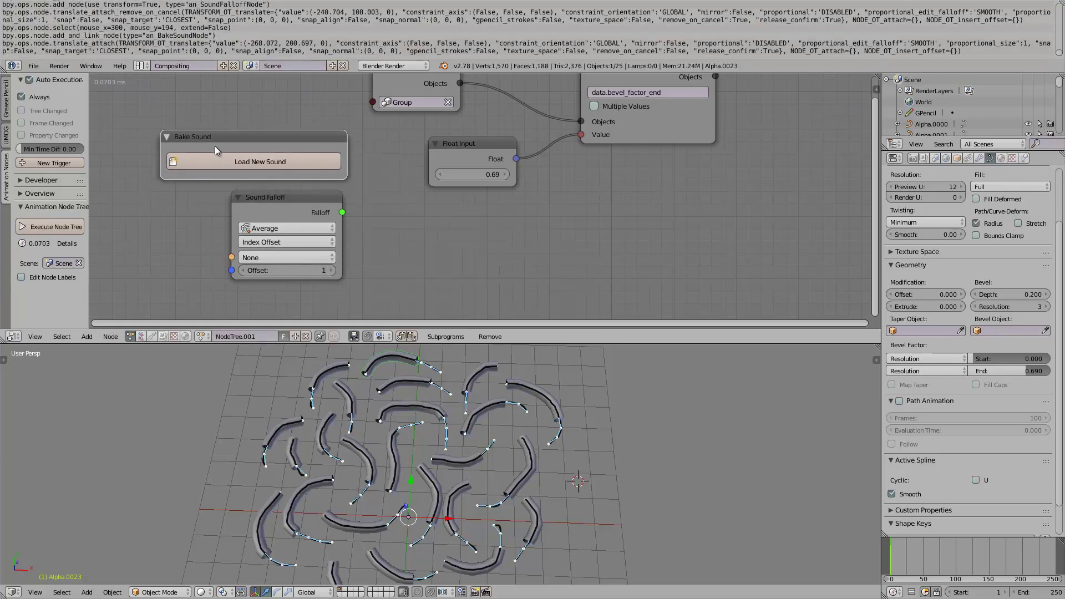
left_click(235, 159)
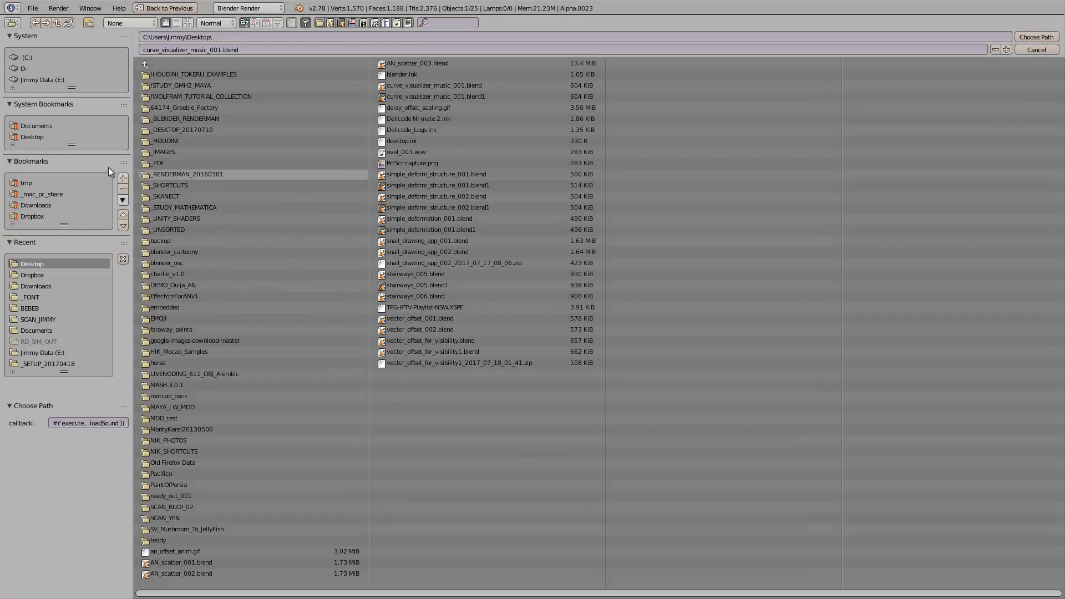
left_click(35, 138)
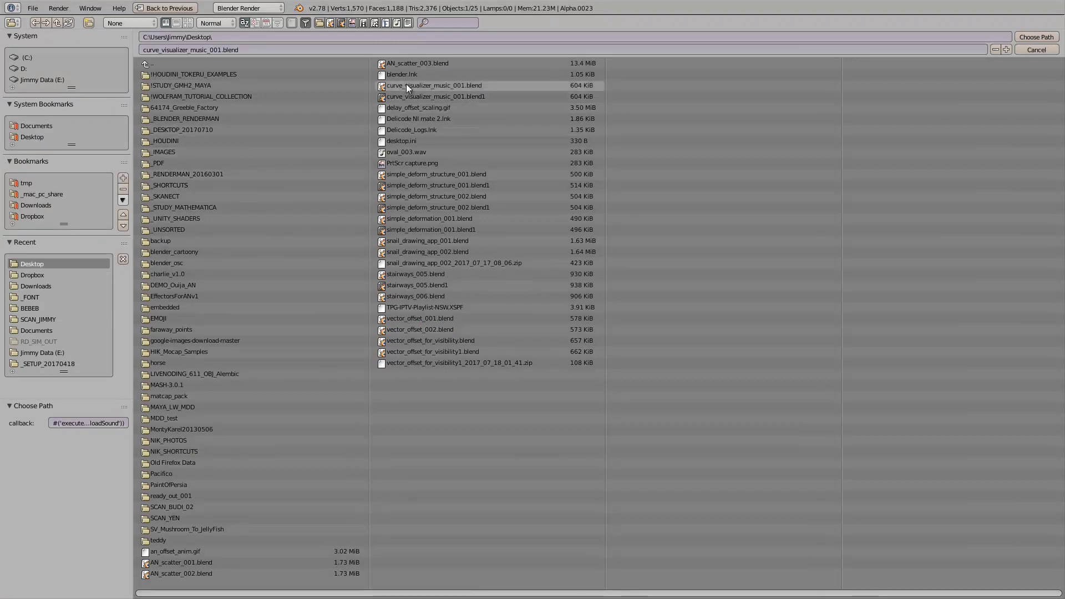
double_click(406, 150)
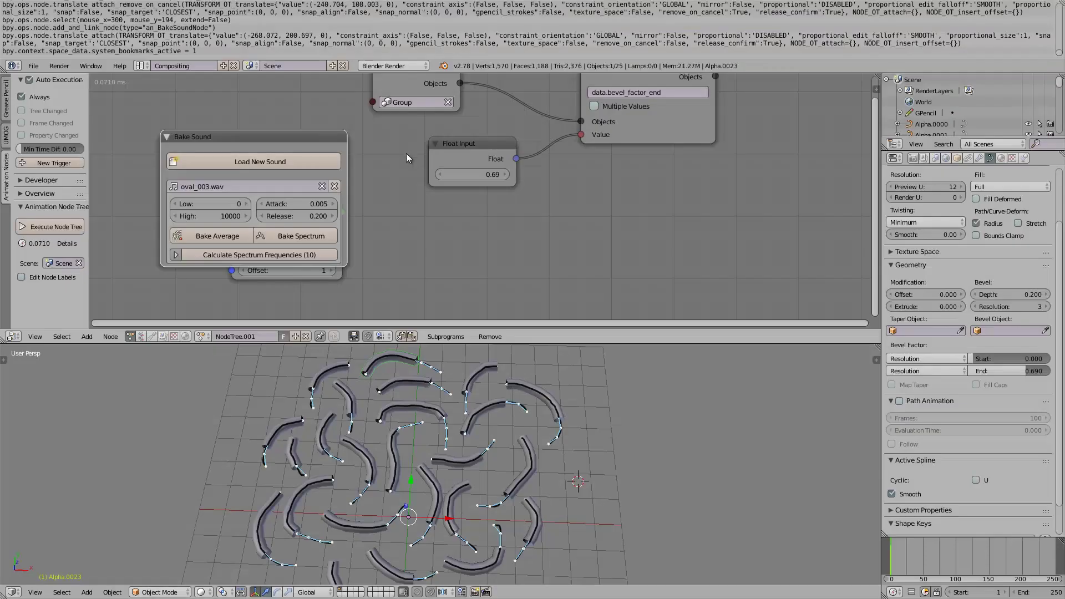
Move the Bake Sound node below the Object Attribute Output node and bake the average data of oval_003.wav
left_click_drag(278, 145, 704, 180)
middle_click_drag(704, 180, 561, 188)
middle_click_drag(501, 212, 573, 210)
scroll(577, 222, "up", 1)
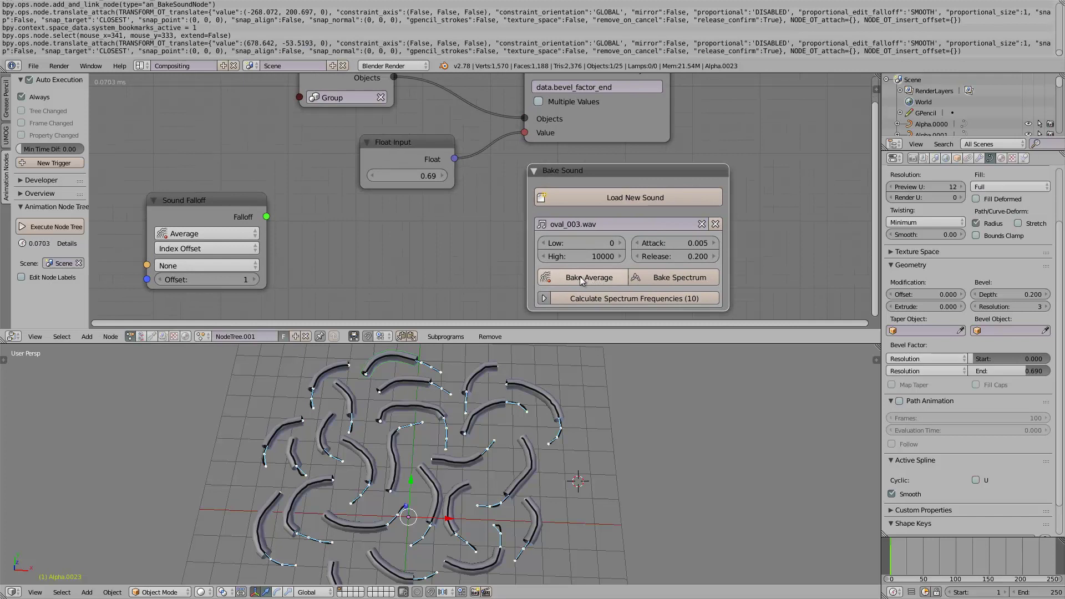
left_click(602, 279)
left_click(696, 278)
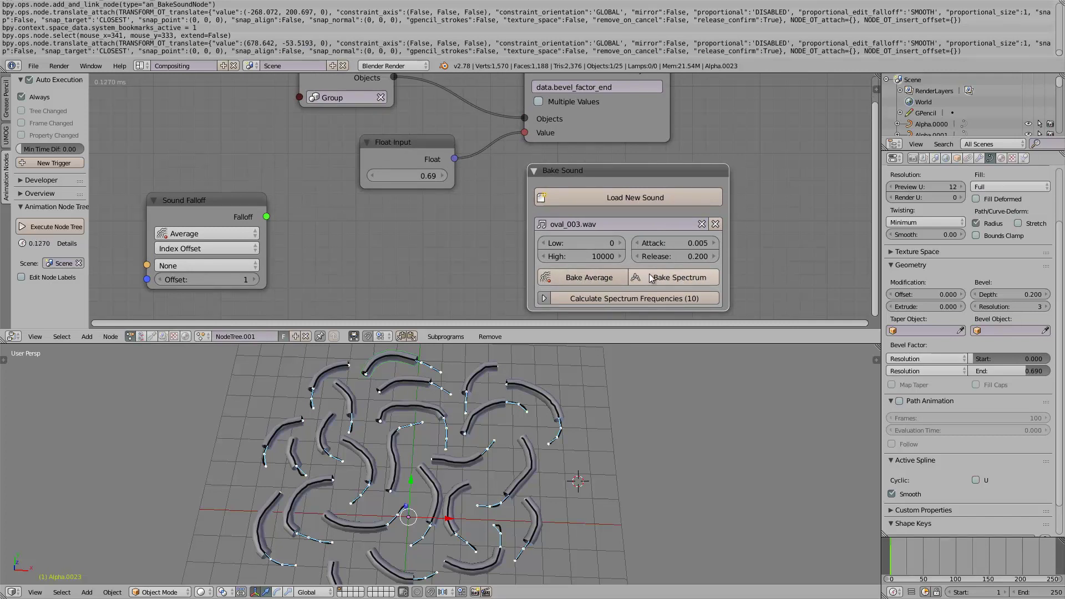
left_click(585, 278)
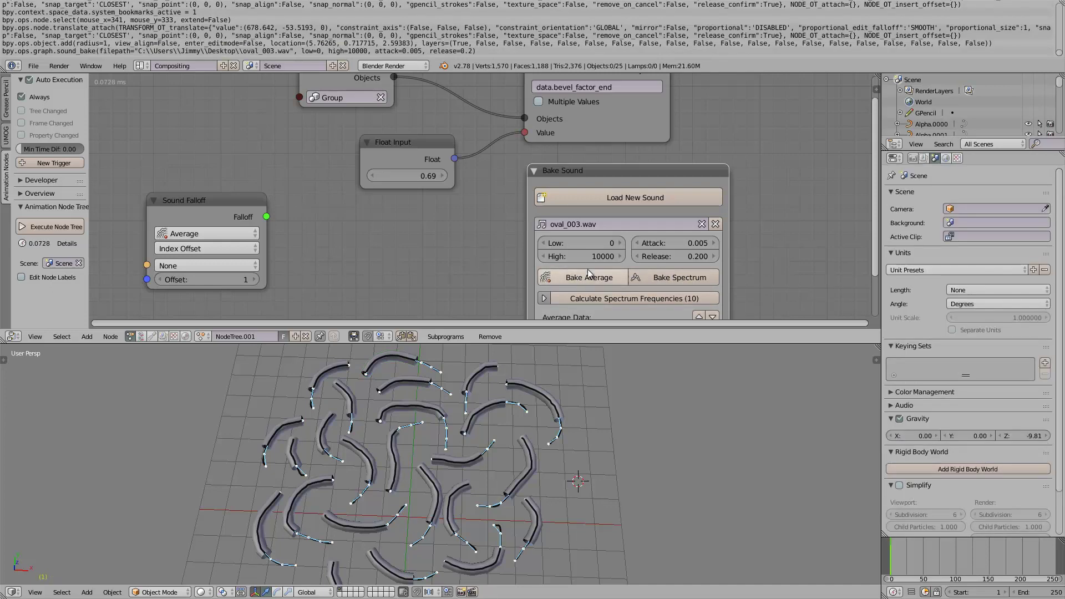
Set the Sound Falloff node's bake data to #0 - oval_003.wav - Average
scroll(589, 269, "down", 1)
middle_click_drag(615, 258, 615, 235)
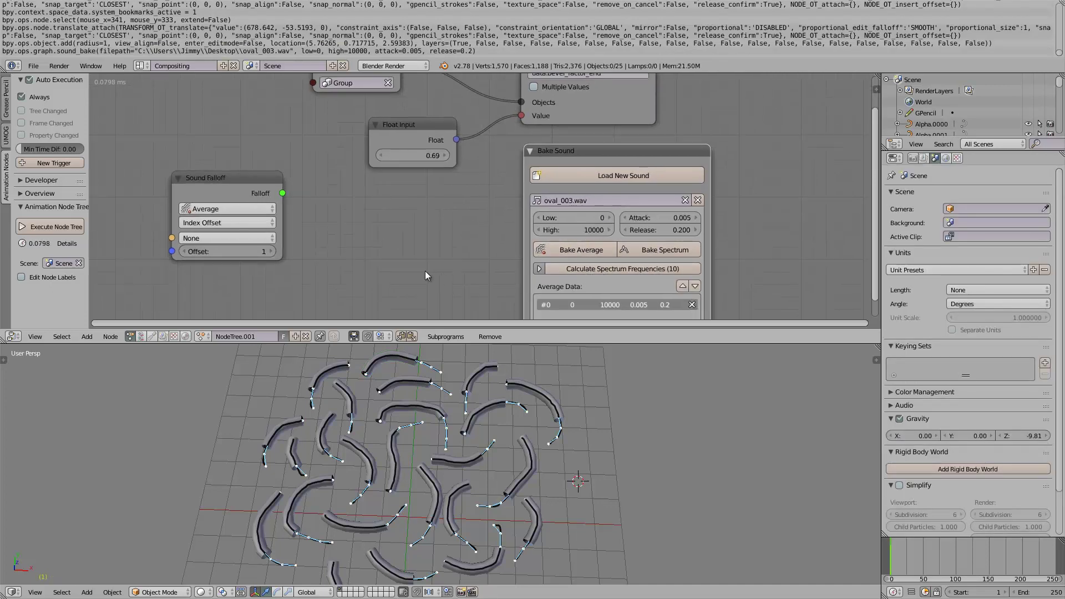
left_click(224, 222)
left_click(195, 240)
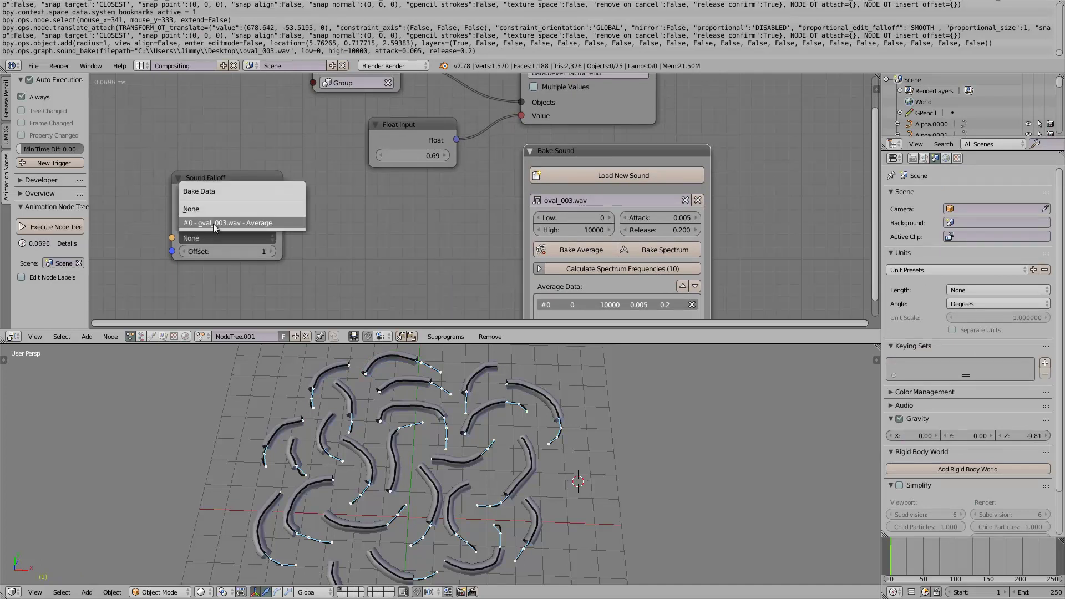
left_click(220, 223)
Spread the nodes apart, moving Object Attribute Output and Bake Sound away from the Objects from Group and Float Input nodes
middle_click_drag(317, 218, 368, 276)
scroll(354, 221, "down", 2)
left_click_drag(611, 168, 651, 166)
left_click_drag(604, 198, 755, 206)
left_click_drag(400, 113, 372, 105)
left_click_drag(439, 174, 368, 166)
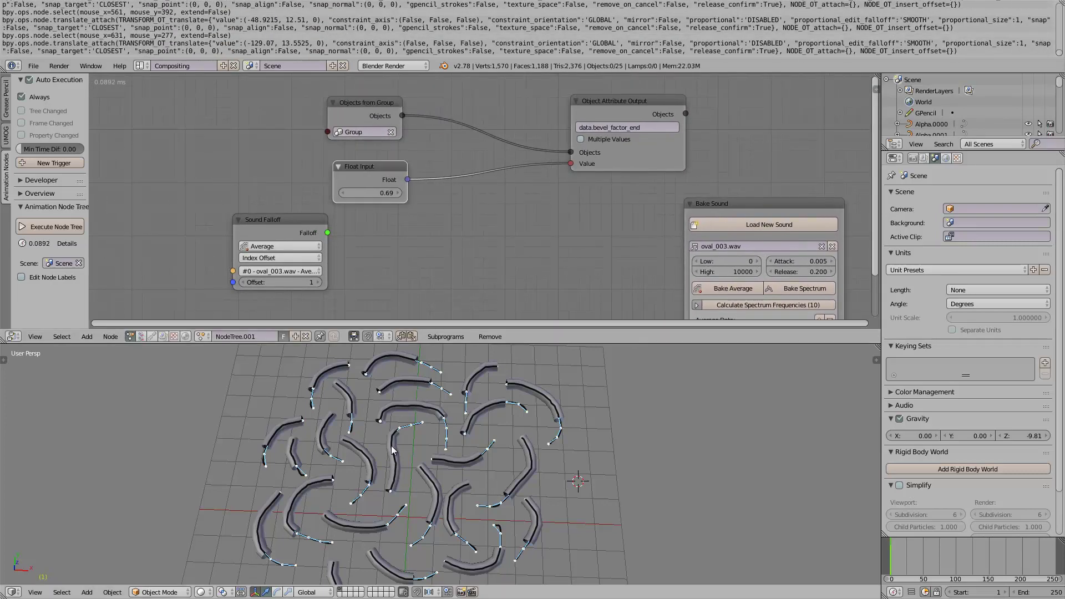
Add a Delay Falloff node between the Sound Falloff and Bake Sound nodes
key("shift+a")
mouse_move(471, 231)
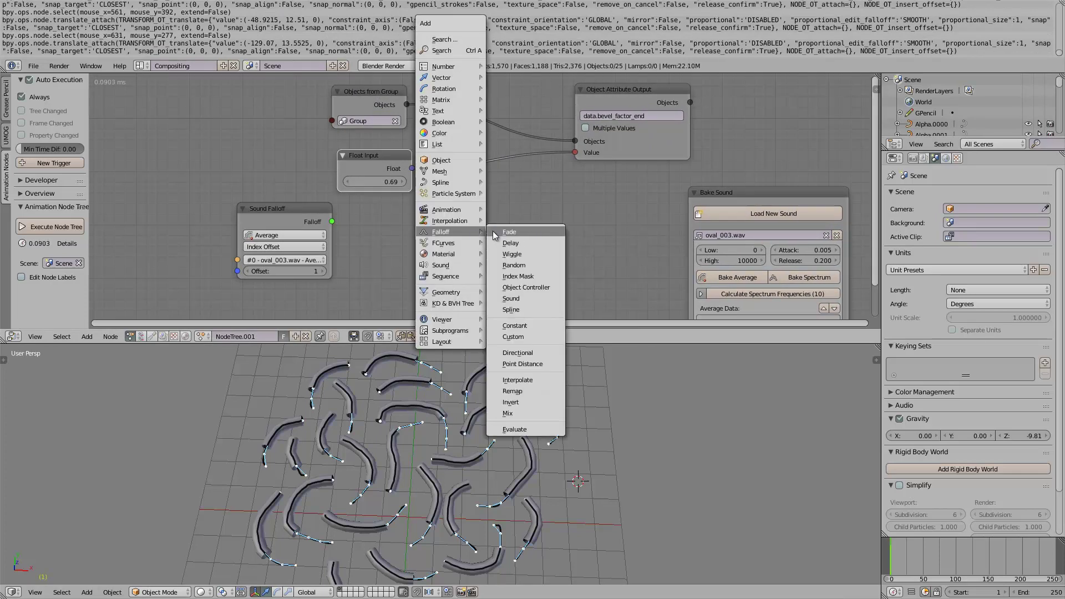
left_click(508, 246)
left_click(533, 185)
Save the file over the existing curve_visualizer_music_001.blend on the Desktop
key("ctrl+s")
key("Return")
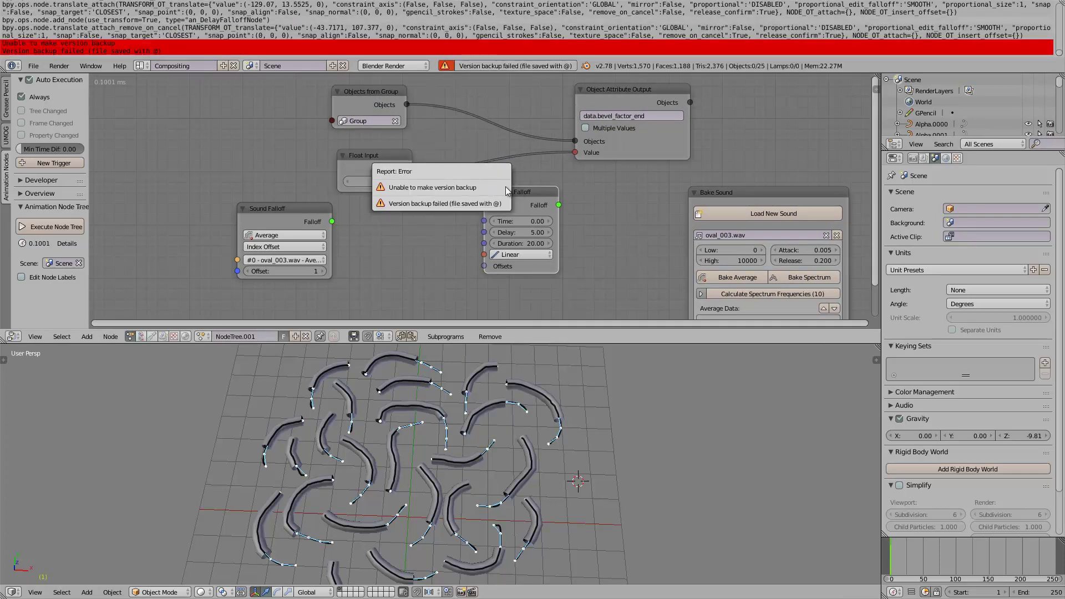
left_click(33, 65)
left_click(73, 157)
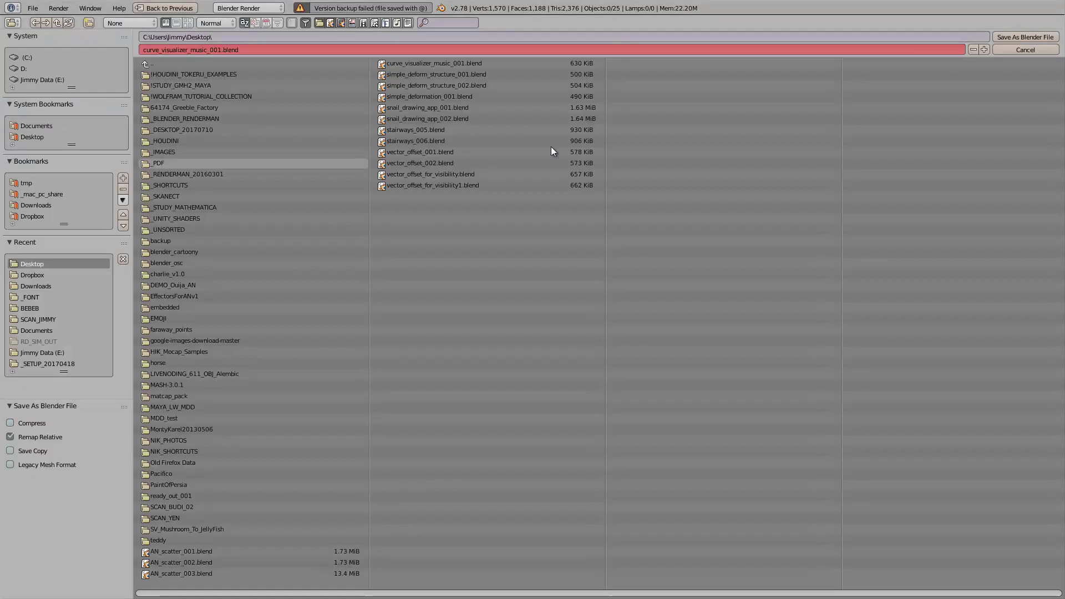
left_click(994, 35)
Make room around the Delay Falloff node and add an Offset Vectors node between it and the Bake Sound node
left_click_drag(627, 158, 652, 151)
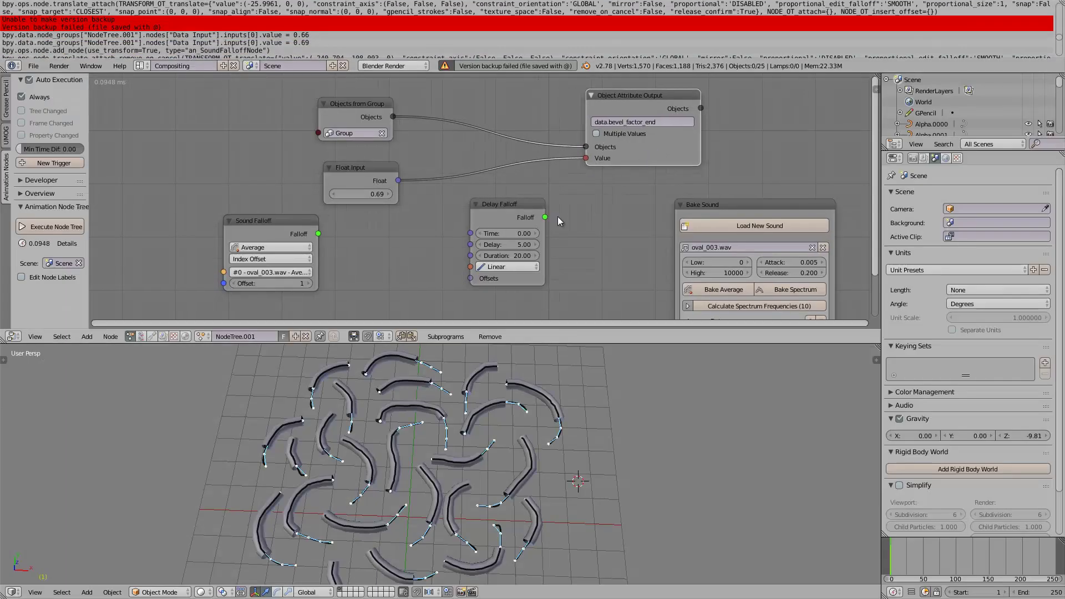
left_click_drag(545, 217, 488, 213)
middle_click_drag(549, 202, 556, 188)
key("shift+a")
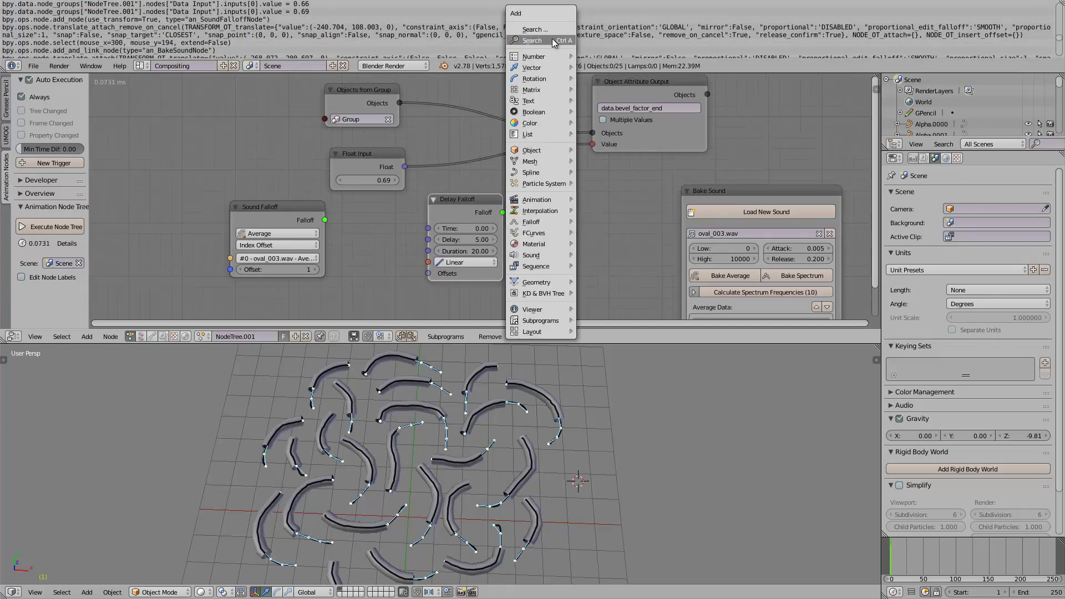
left_click(551, 40)
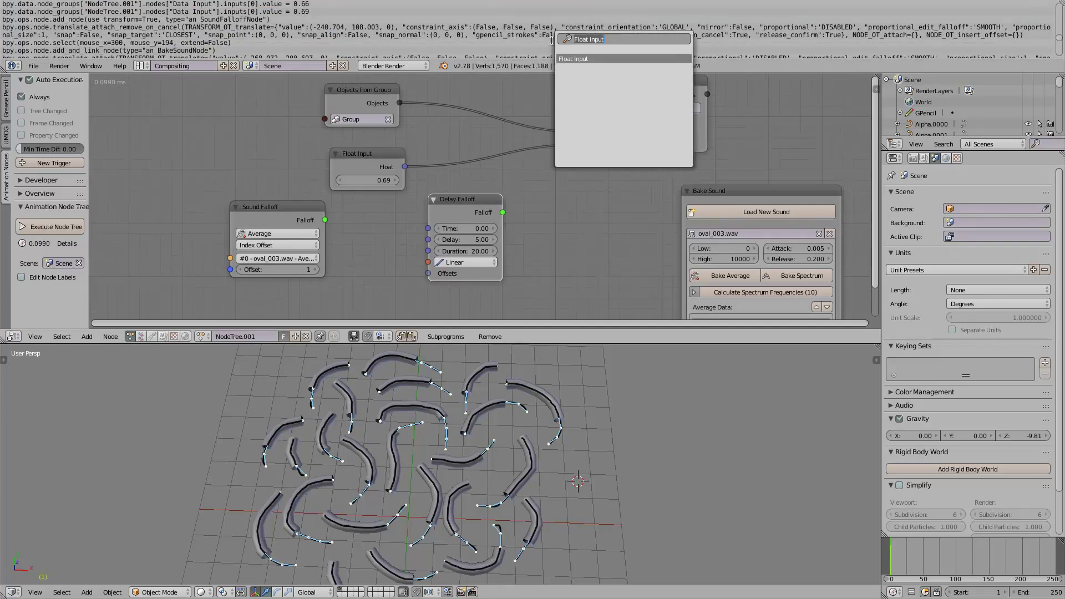
type("offset")
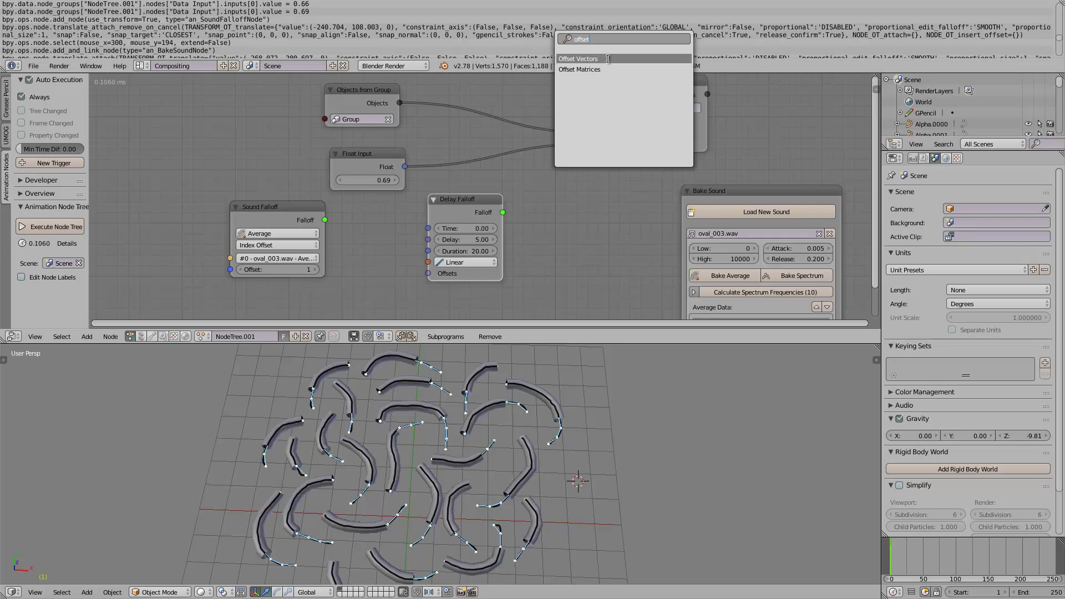
left_click(610, 61)
left_click(554, 178)
Space out the Delay Falloff, Offset Vector and Bake Sound nodes to leave a gap before the Offset Vector node
left_click_drag(487, 195, 461, 207)
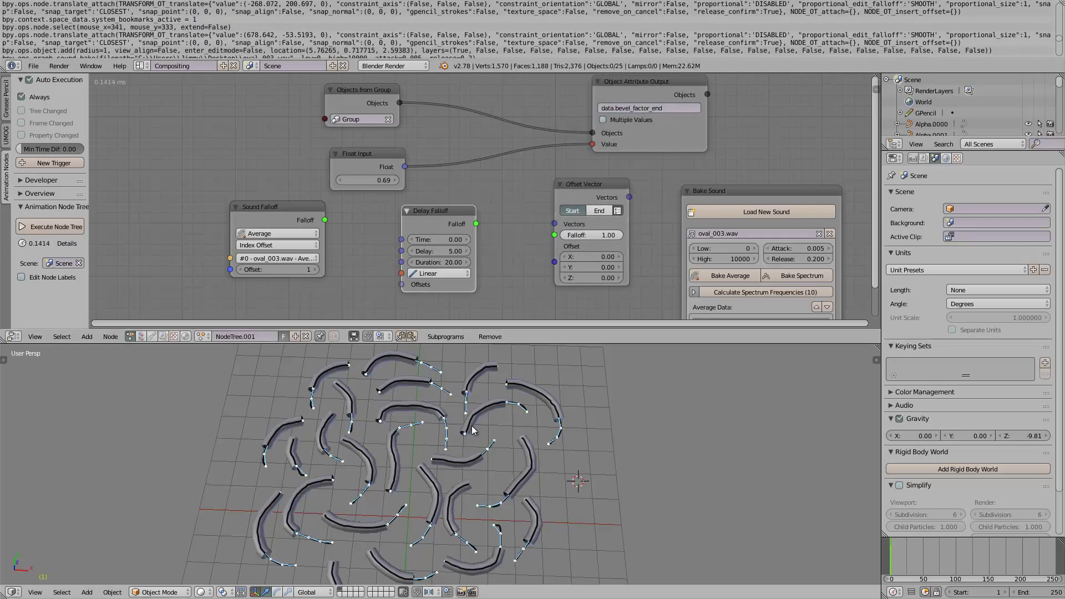
middle_click_drag(428, 437, 422, 438)
middle_click_drag(567, 210, 549, 215)
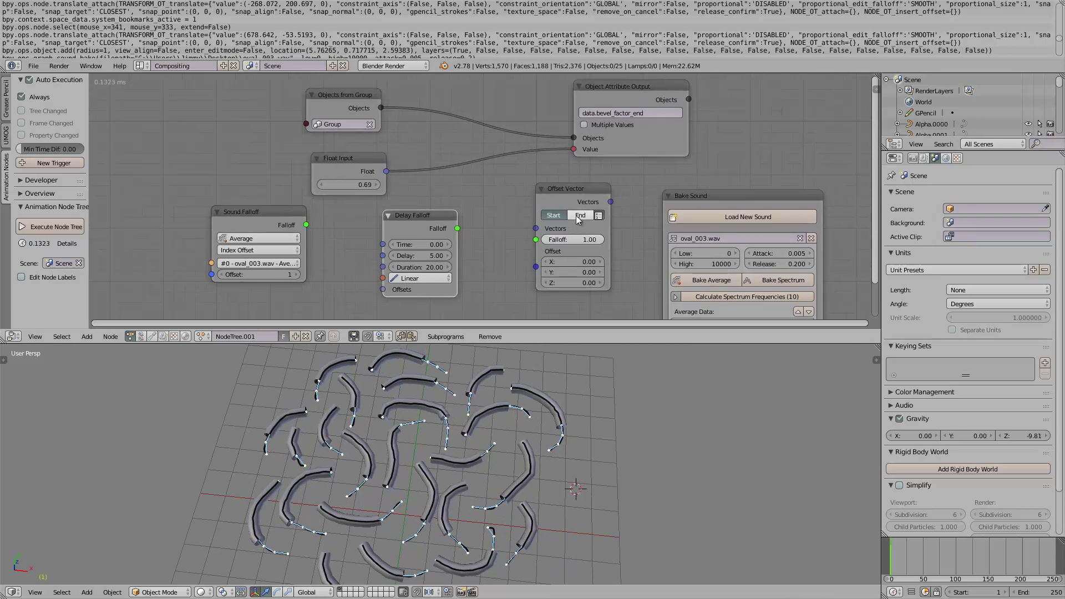
left_click_drag(426, 216, 391, 221)
left_click_drag(545, 188, 559, 189)
left_click_drag(686, 192, 702, 189)
middle_click_drag(703, 188, 708, 172)
left_click_drag(610, 176, 612, 174)
Add a Random Vector node between the Delay Falloff and Offset Vector nodes and save the file
key("shift+a")
left_click(500, 202)
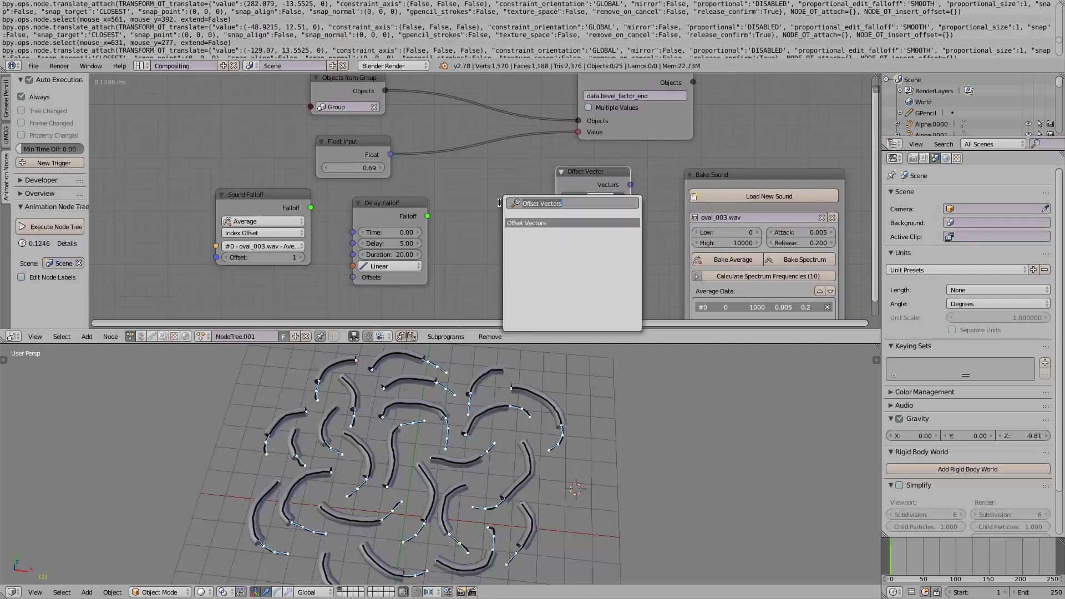
type("random v")
key("Return")
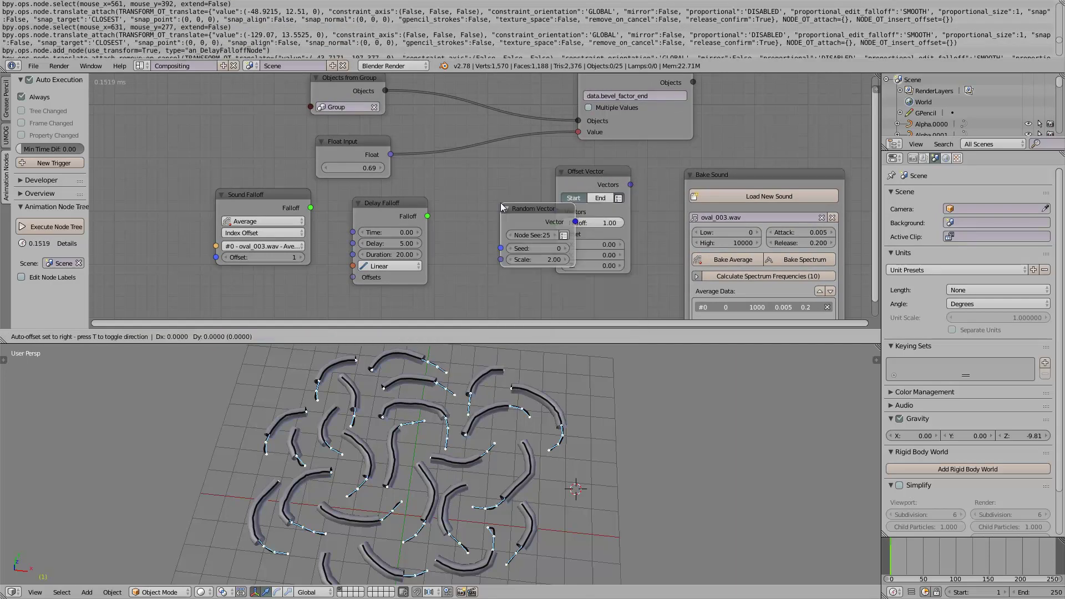
left_click(486, 202)
key("ctrl+s")
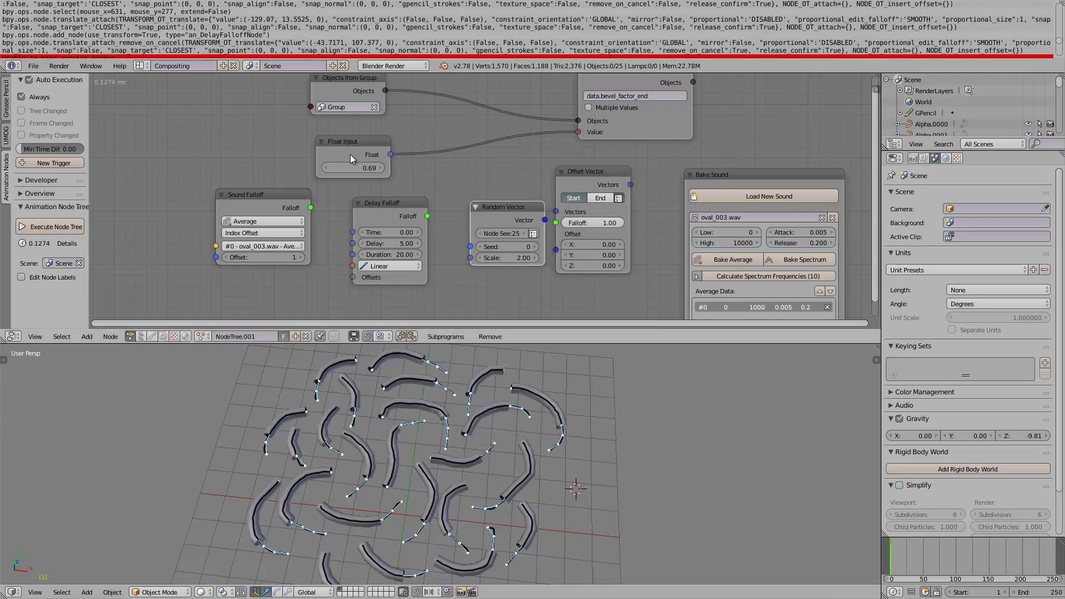
Move the Objects from Group node farther from Float Input and add a Get List Length node above it
scroll(351, 154, "down", 1)
left_click_drag(329, 100, 223, 129)
middle_click_drag(286, 111, 279, 162)
key("ctrl+a")
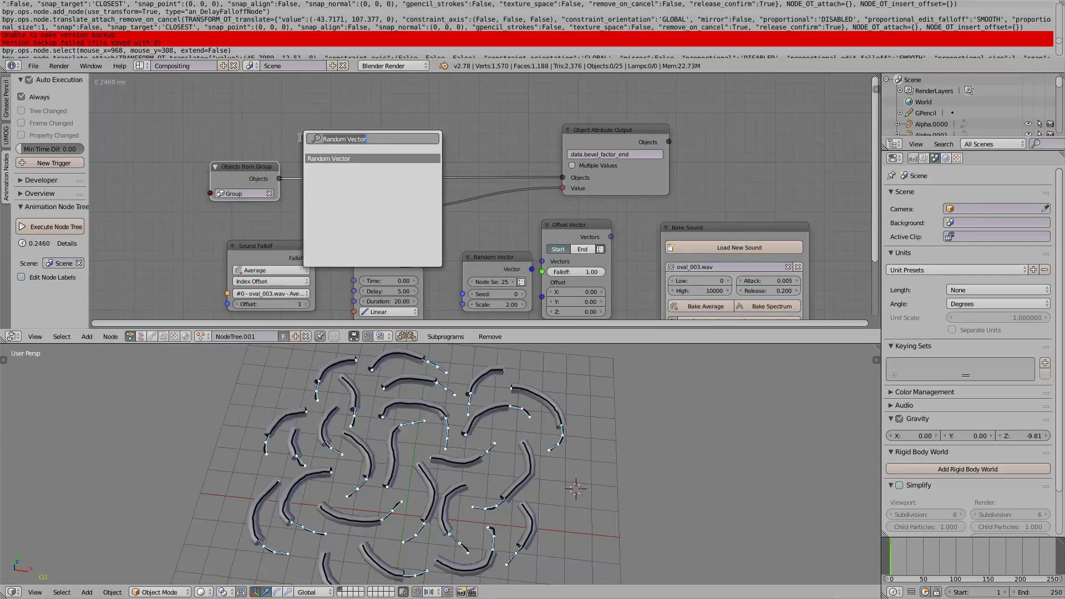
type("list l")
key("Return")
left_click(322, 105)
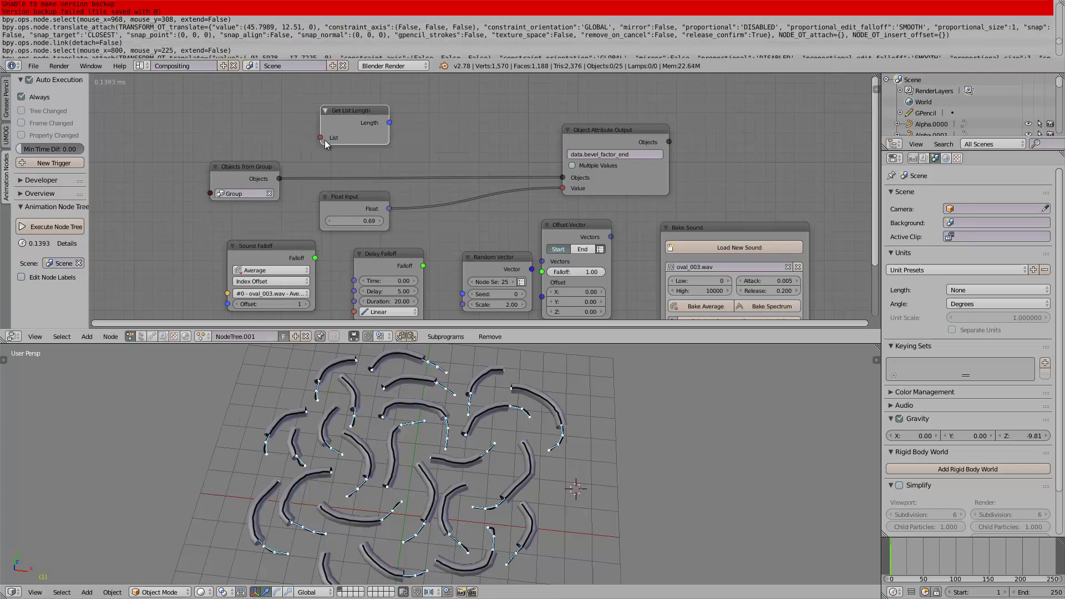
Connect the Objects output of the Objects from Group node to the List input of Get List Length
left_click_drag(321, 138, 198, 134)
left_click_drag(387, 119, 413, 130)
middle_click_drag(414, 130, 397, 125)
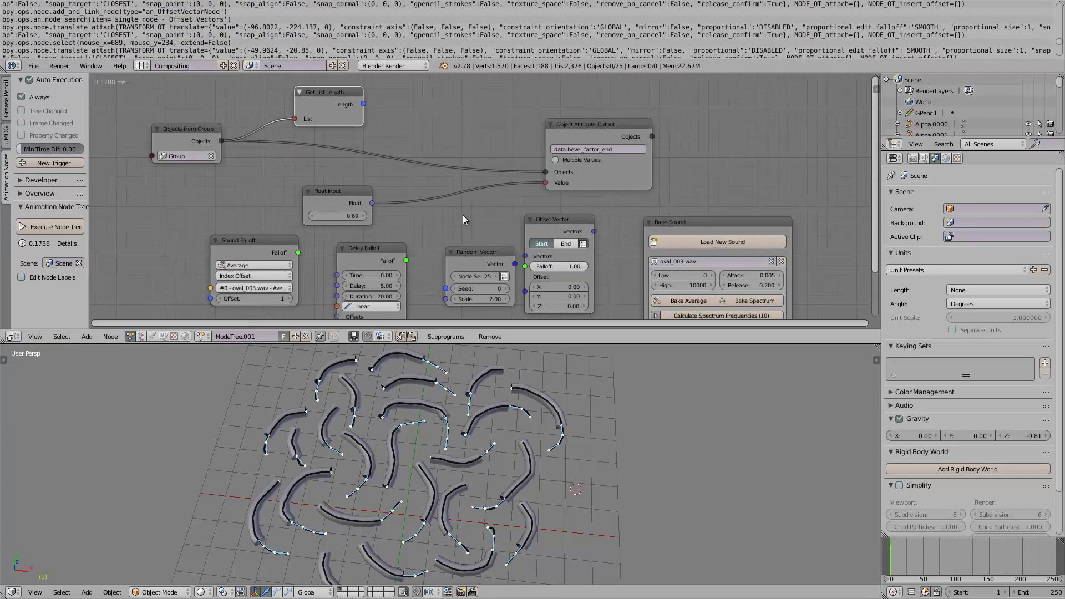
Switch the Random Vector node to output a list of vectors and connect the Get List Length output to its Count
left_click_drag(470, 252, 450, 276)
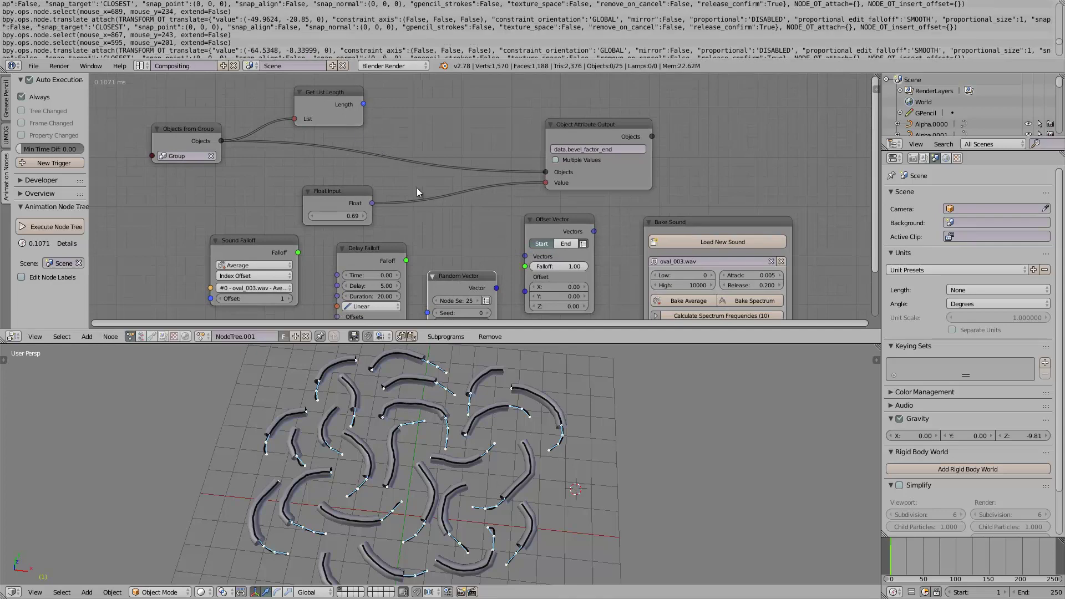
scroll(417, 188, "down", 1)
left_click_drag(378, 100, 437, 259)
left_click(482, 267)
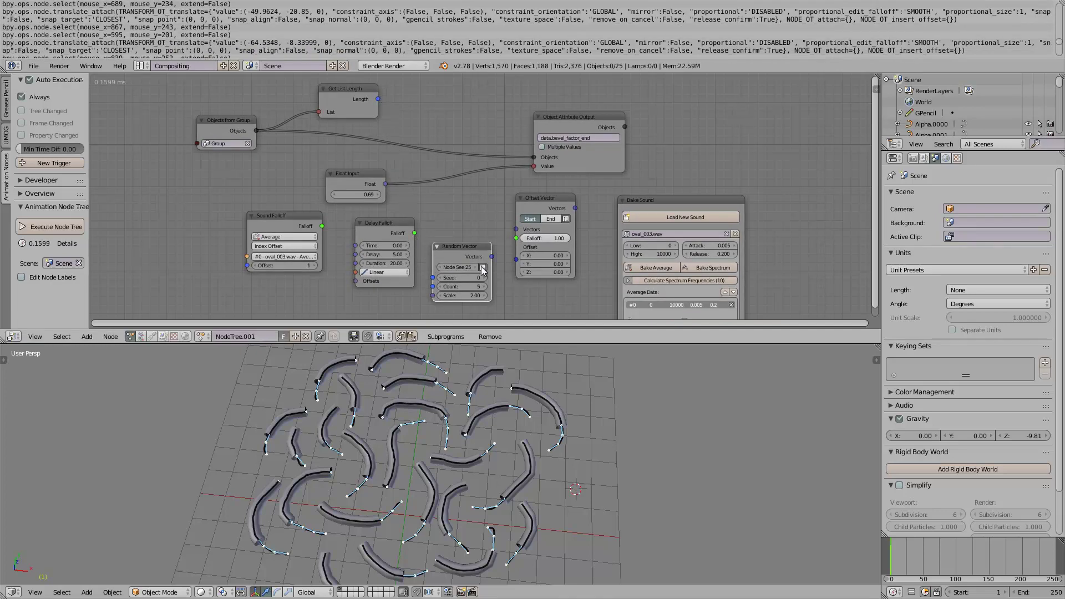
left_click_drag(378, 99, 433, 286)
Add a Viewer node beside the Get List Length node
middle_click_drag(420, 98, 418, 123)
key("shift+a")
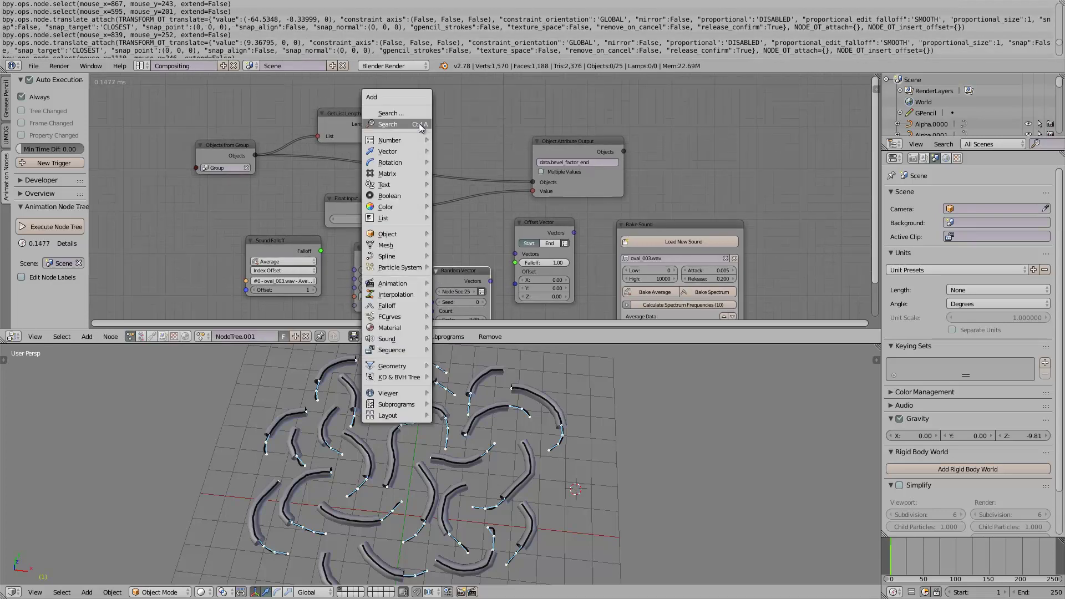
left_click(419, 123)
type("vie")
key("Return")
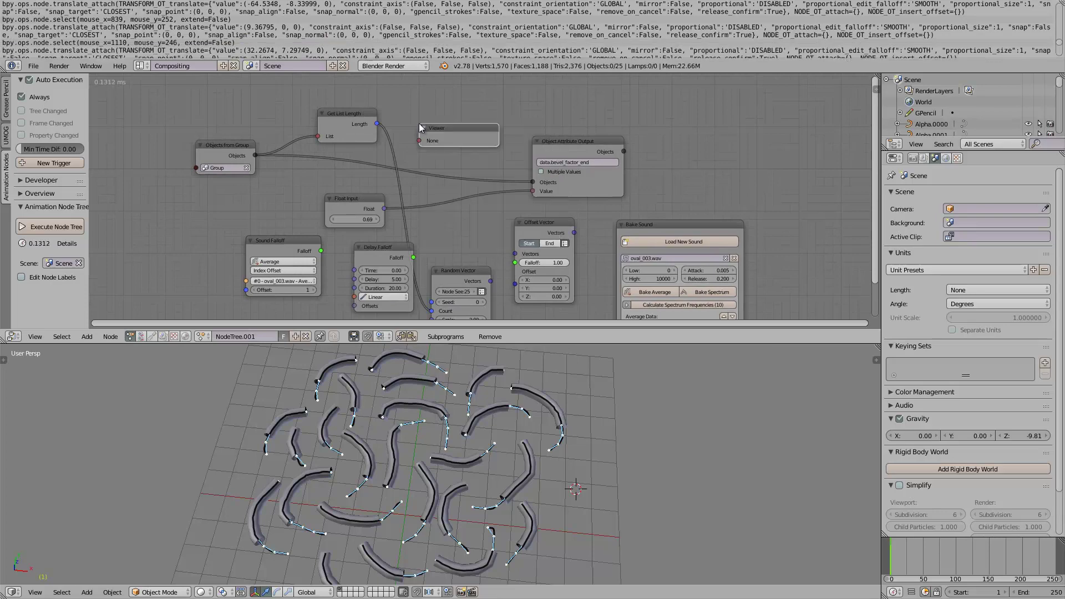
left_click(419, 123)
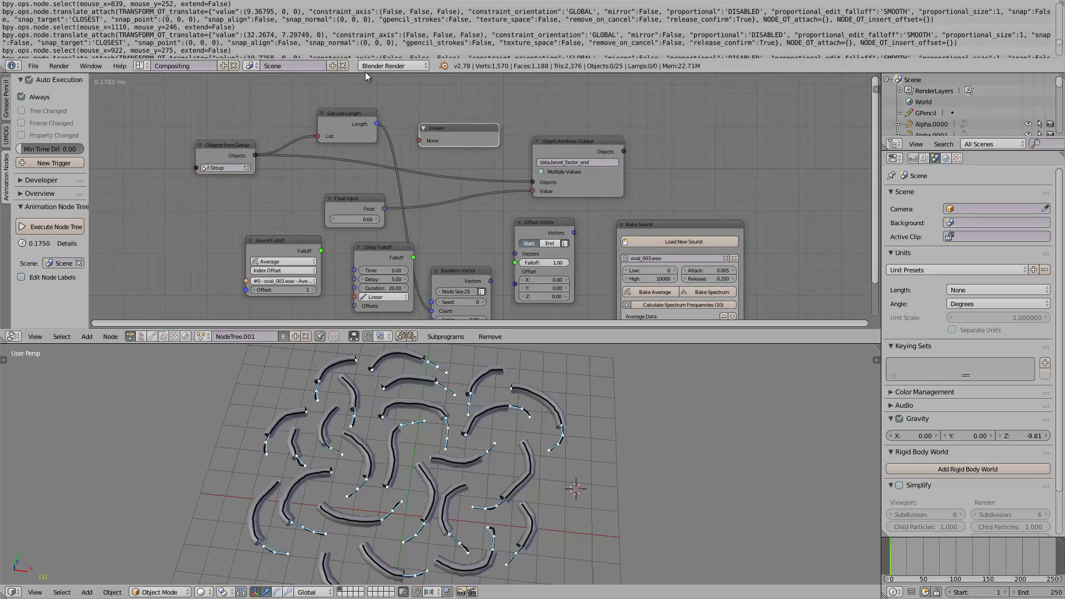
Enlarge the node editor, check the list length with the Viewer node and delete the Viewer
left_click_drag(365, 72, 401, 49)
scroll(401, 49, "up", 1)
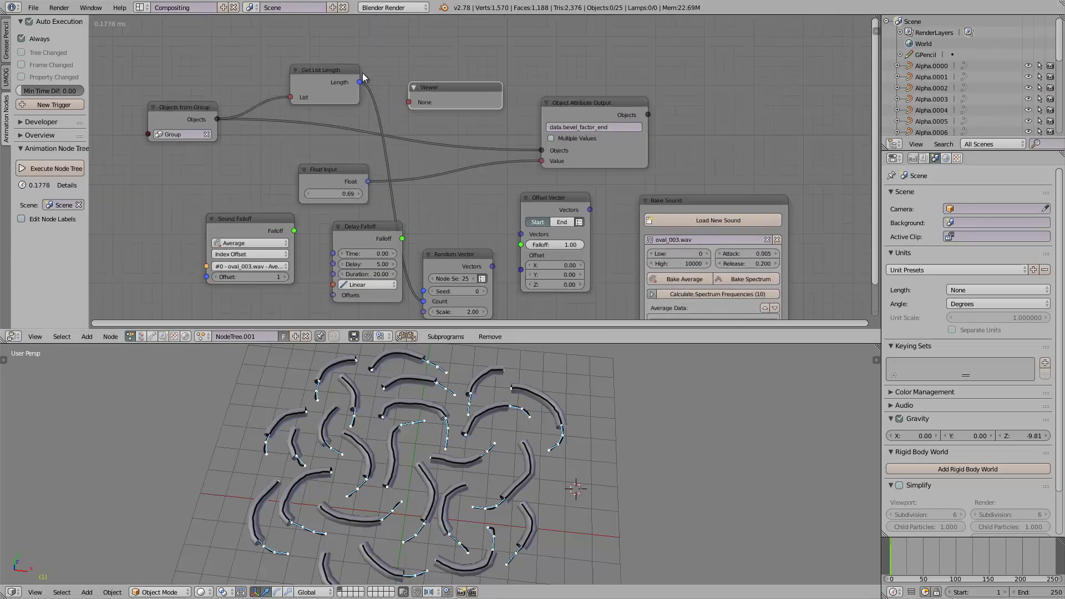
left_click_drag(359, 82, 411, 99)
scroll(434, 111, "up", 2)
key("x")
scroll(466, 123, "down", 2)
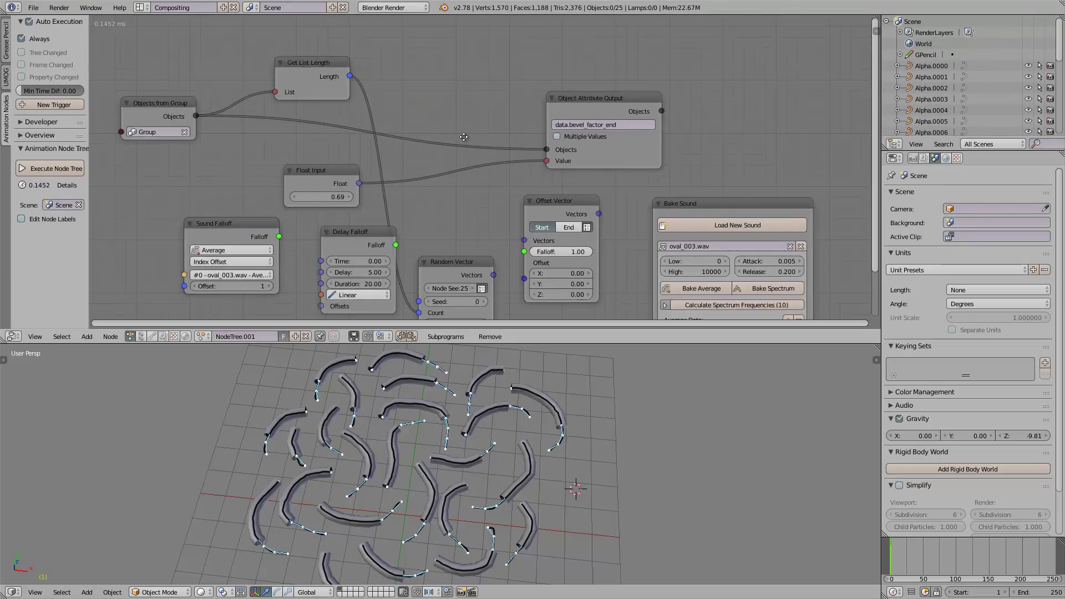
Set the Random Vector node's Seed to 8 and Scale to 0, and shift the Offset Vector node slightly away from it
left_click_drag(476, 240, 473, 222)
left_click(474, 255)
type("8")
key("Return")
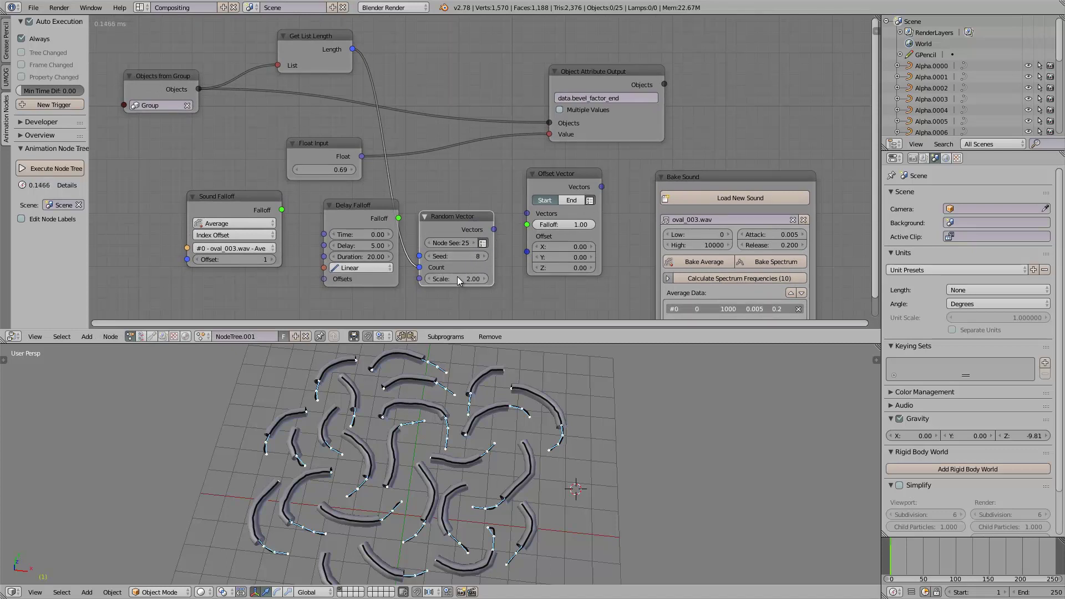
left_click(457, 277)
type("9")
key("Return")
left_click(454, 276)
type("0")
key("Return")
left_click_drag(551, 191, 562, 191)
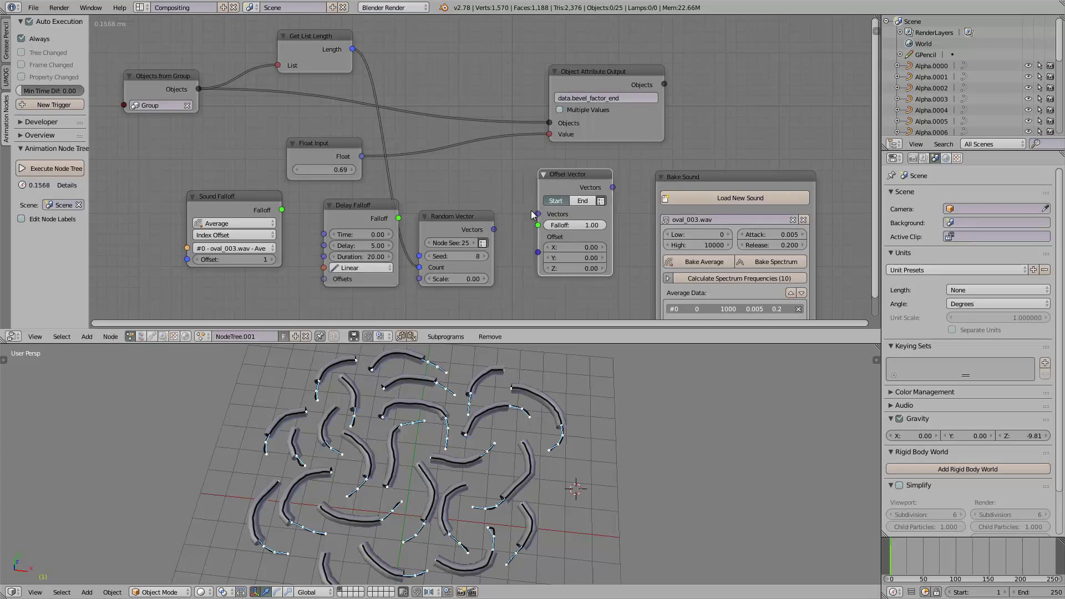
Add a Viewer node below the Offset Vector node and feed it the Random Vector output to inspect the vectors
middle_click_drag(509, 231, 504, 212)
scroll(412, 159, "down", 1)
middle_click_drag(453, 188, 448, 171)
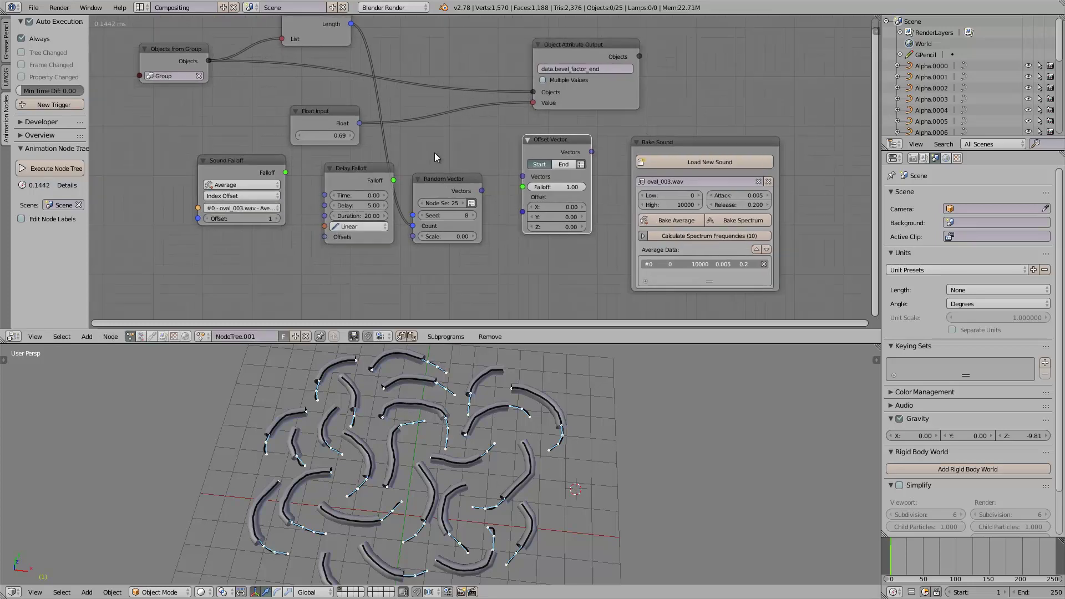
key("shift+a")
left_click(515, 292)
type("view")
key("Return")
left_click(513, 278)
left_click_drag(482, 191, 518, 294)
middle_click_drag(554, 286, 408, 181)
scroll(412, 183, "up", 4)
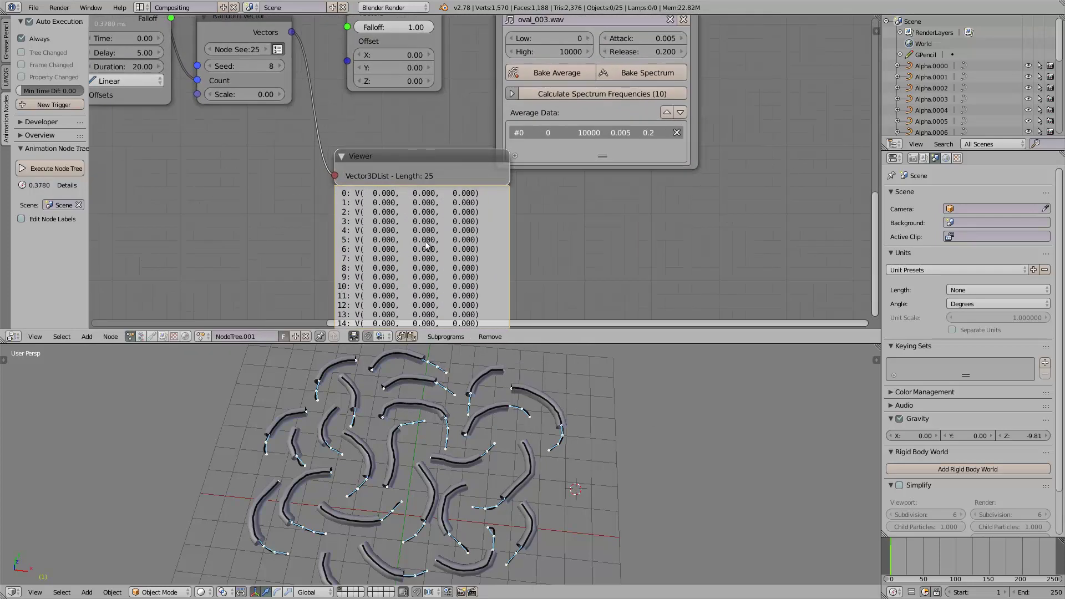
Connect the Random Vector output to the Offset Vector's Vectors input and shift the Bake Sound node aside
scroll(388, 179, "down", 1)
middle_click_drag(360, 136, 360, 213)
left_click_drag(312, 167, 363, 149)
left_click_drag(544, 105, 597, 105)
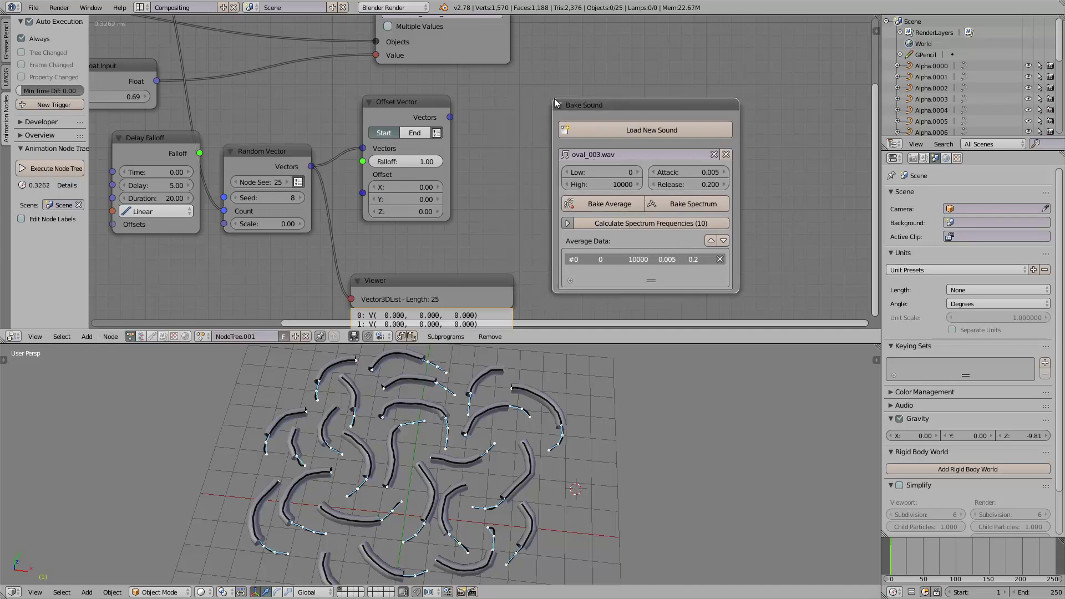
middle_click_drag(489, 103, 488, 123)
scroll(458, 184, "down", 1)
middle_click_drag(457, 185, 467, 156)
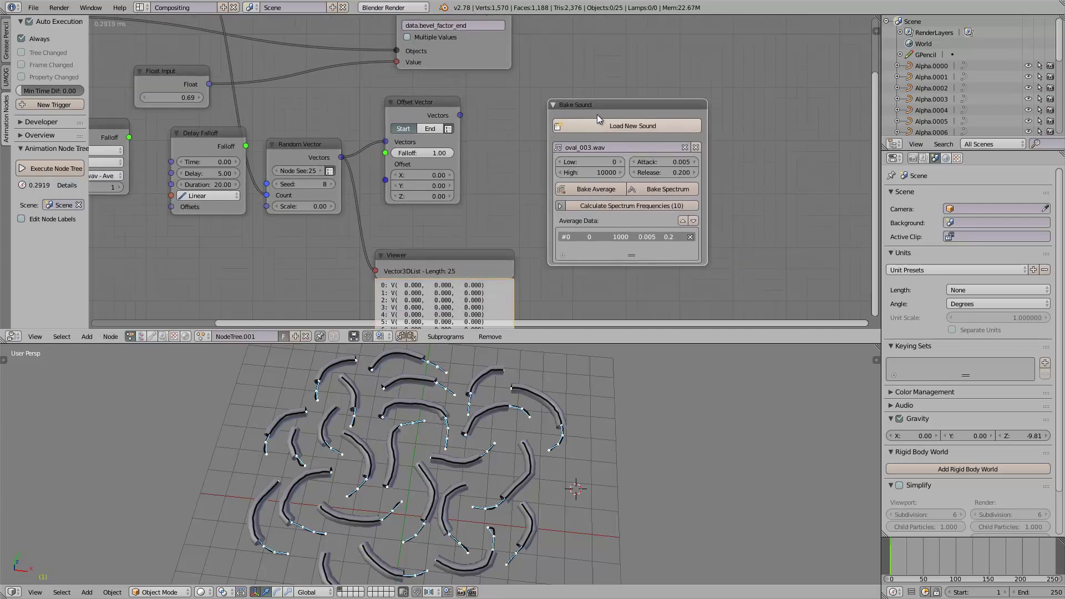
Move the Bake Sound and Viewer nodes clear of the Offset Vector node and set its X, Y and Z offset to 1.00
left_click_drag(603, 115, 688, 115)
middle_click_drag(507, 166, 522, 158)
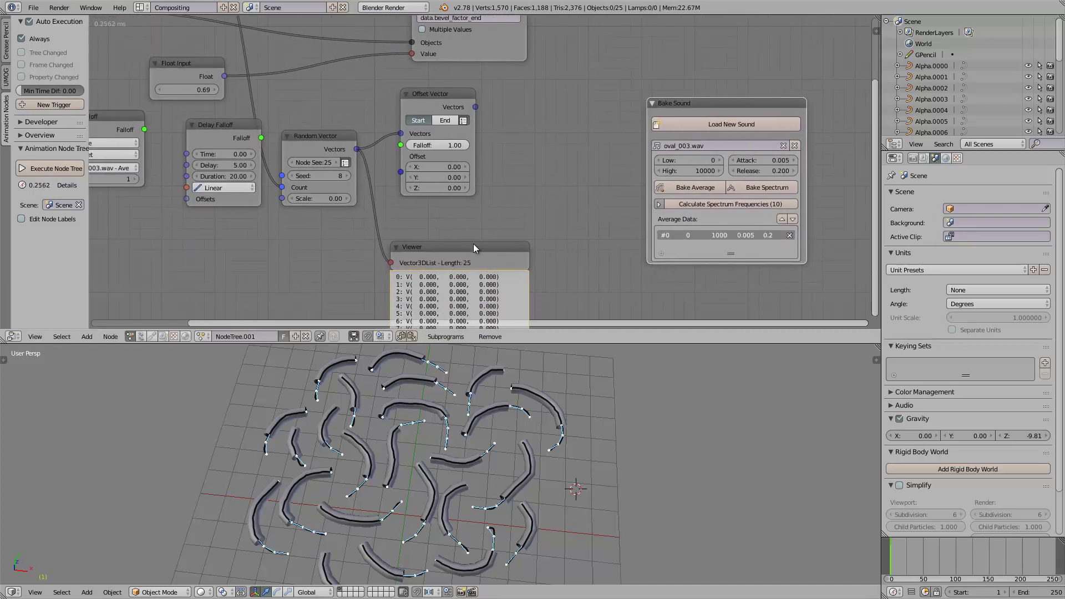
left_click_drag(474, 251, 580, 158)
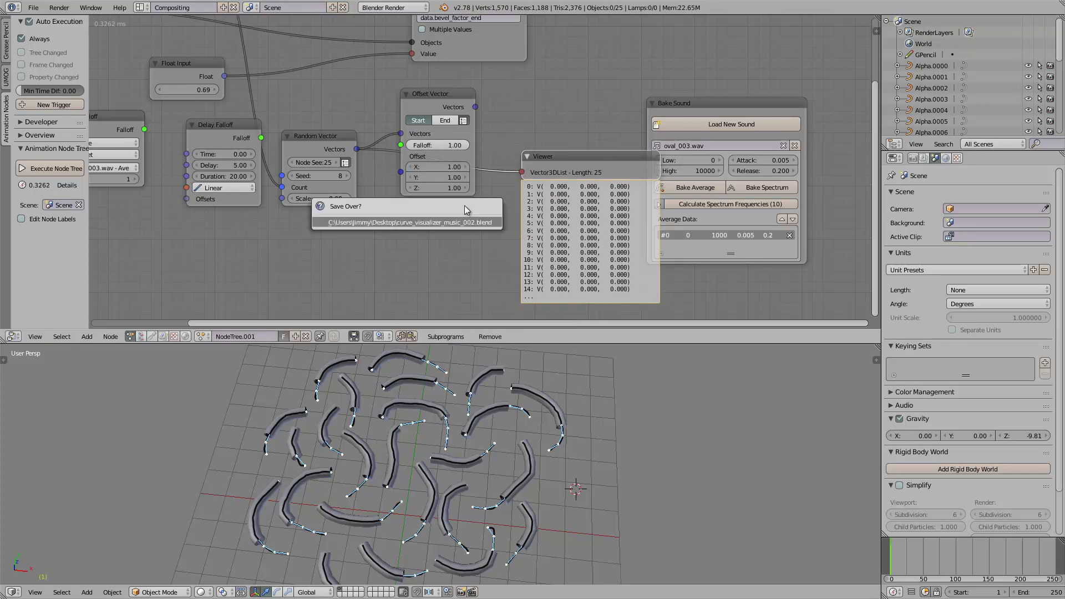
middle_click_drag(520, 147, 519, 188)
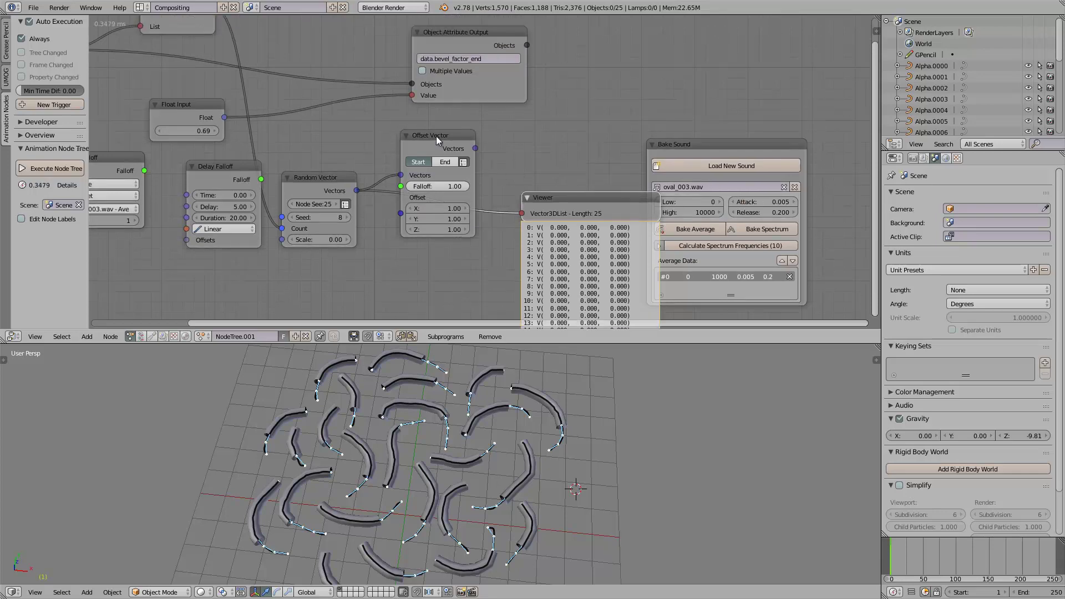
Reposition the Delay Falloff node and connect its output to the Offset Vector's Falloff input
middle_click_drag(301, 166, 392, 194)
left_click_drag(338, 199, 347, 224)
left_click_drag(484, 208, 481, 211)
scroll(543, 139, "down", 1)
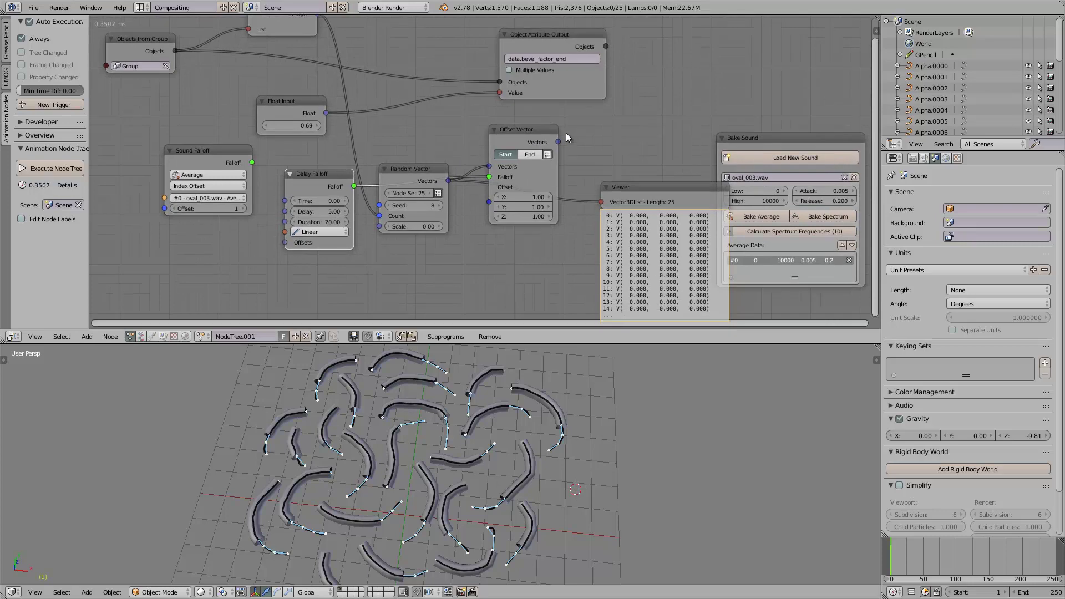
Delete the Float Input node and enable Multiple Values on the repositioned Object Attribute Output node
left_click_drag(578, 89, 646, 58)
middle_click_drag(608, 87, 555, 160)
left_click_drag(240, 175, 395, 155)
key("x")
left_click_drag(567, 77, 600, 62)
scroll(621, 83, "up", 2)
left_click(597, 85)
Move the Bake Sound node aside and add a Separate Vector node between the Offset Vector and Object Attribute Output nodes
middle_click_drag(654, 172, 587, 147)
scroll(586, 148, "down", 1)
left_click_drag(649, 184, 725, 210)
key("ctrl+a")
type("sep")
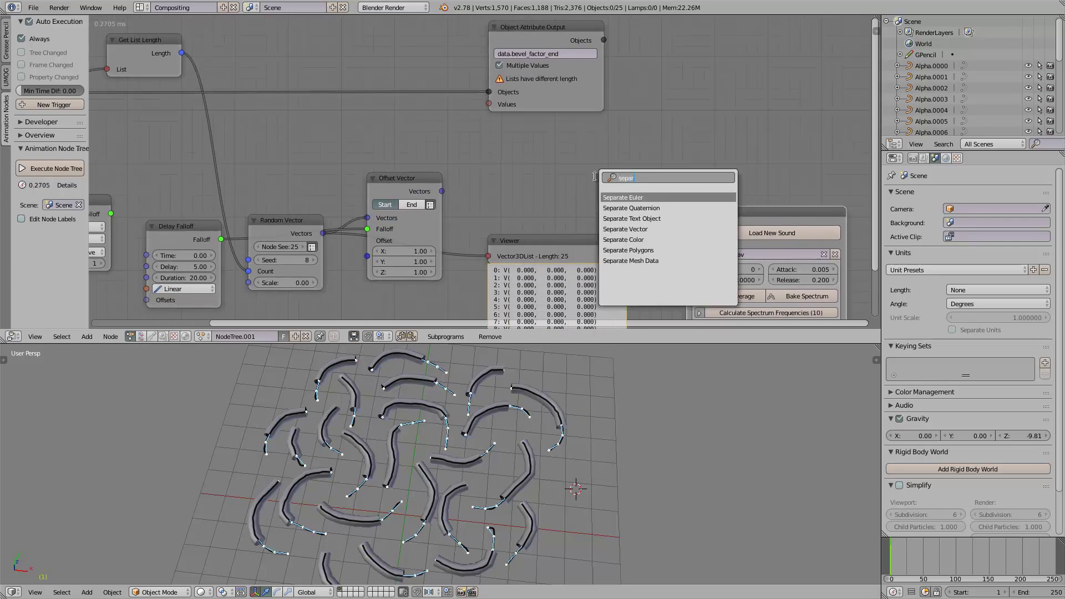
key("Down")
key("Down")
key("Down")
key("Return")
left_click(484, 152)
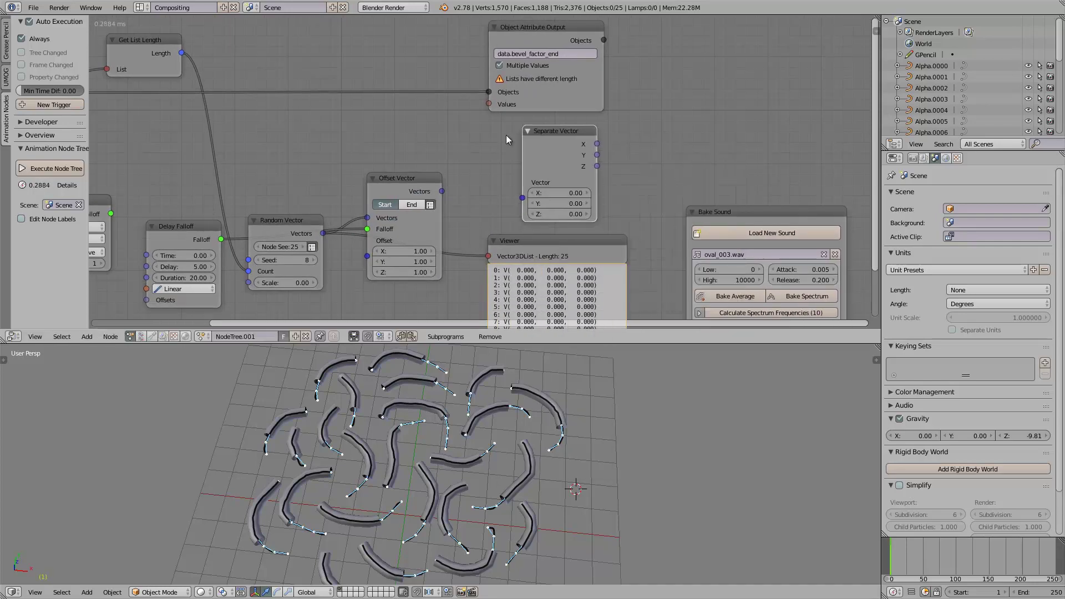
Connect Offset Vector to Separate Vector and feed a component output to Object Attribute Output's Values and the Viewer
left_click_drag(441, 190, 522, 197)
left_click_drag(561, 160, 619, 155)
left_click_drag(488, 107, 583, 166)
scroll(601, 164, "down", 2)
middle_click_drag(566, 400, 571, 399)
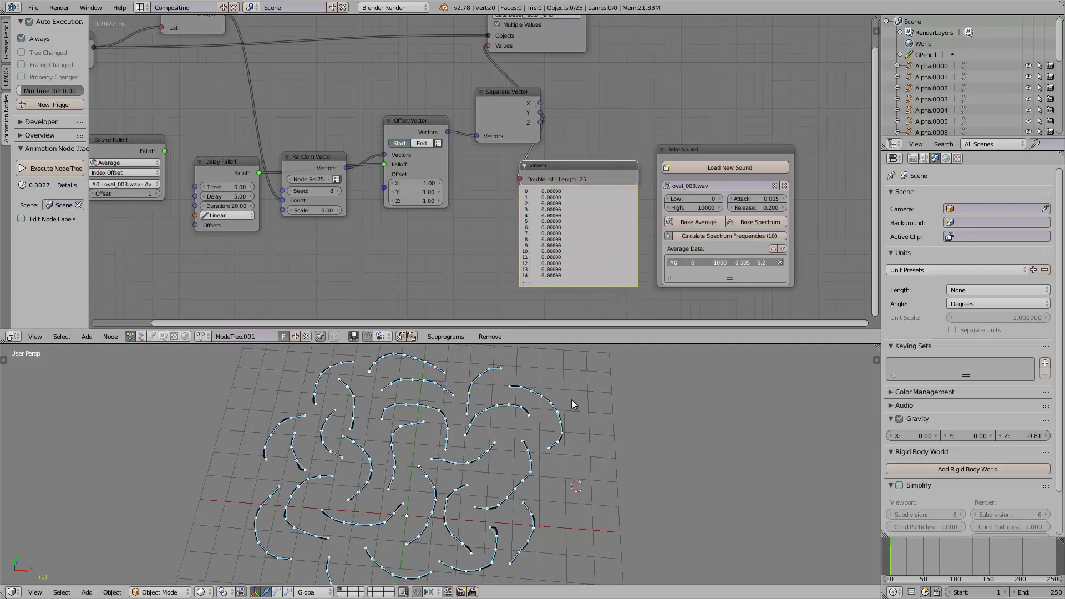
Add a Time Info node below the Random Vector node
middle_click_drag(339, 212, 379, 184)
key("shift+a")
left_click(368, 211)
type("fram")
key("Return")
left_click(342, 220)
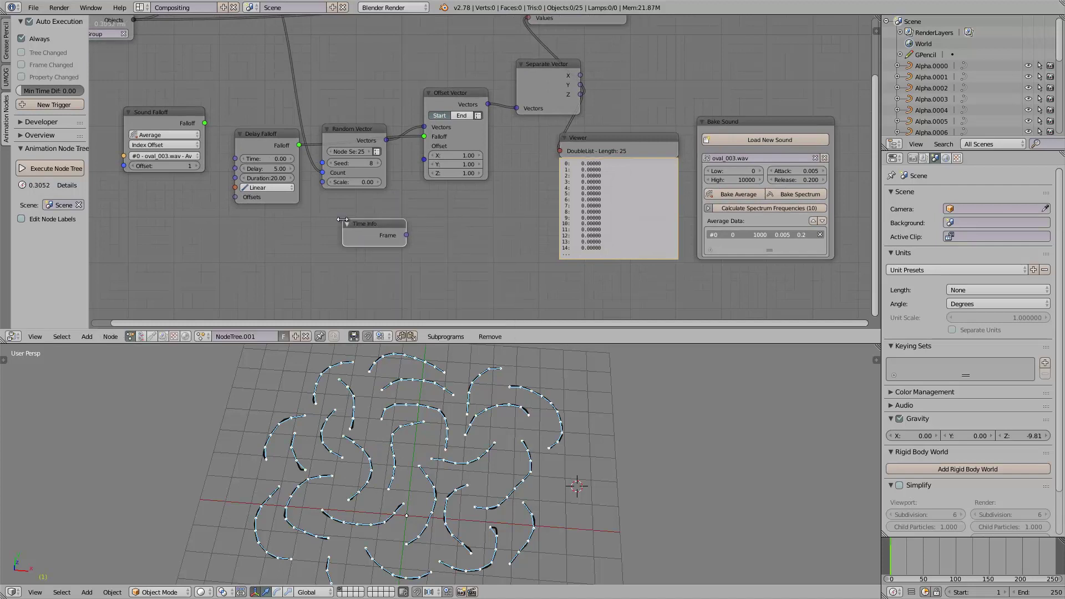
Stack the Random Vector node above the Delay Falloff node and connect Time Info's Frame to Delay Falloff's Time
left_click(351, 128)
left_click_drag(352, 125, 351, 59)
left_click_drag(285, 134, 350, 138)
left_click_drag(407, 235, 300, 163)
left_click_drag(373, 235, 252, 221)
Save the file and play the animation twice to check how the delay falloff grows the curves
key("ctrl+s")
key("alt+a")
scroll(446, 460, "down", 1)
middle_click_drag(452, 438, 417, 451)
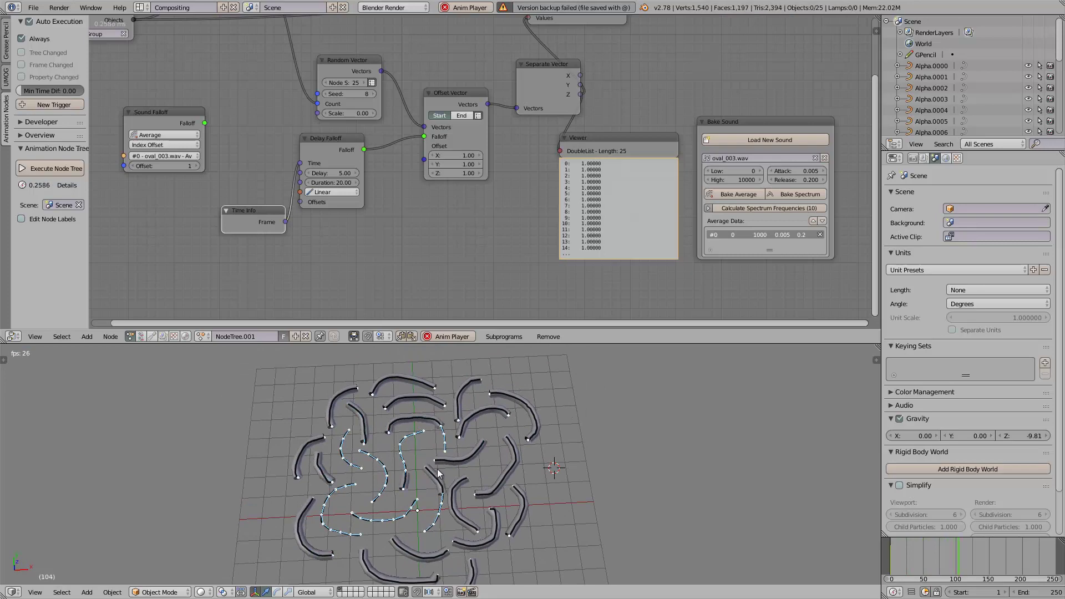
key("Escape")
mouse_move(474, 472)
middle_mouse_down()
mouse_move(464, 469)
mouse_move(477, 456)
middle_mouse_up()
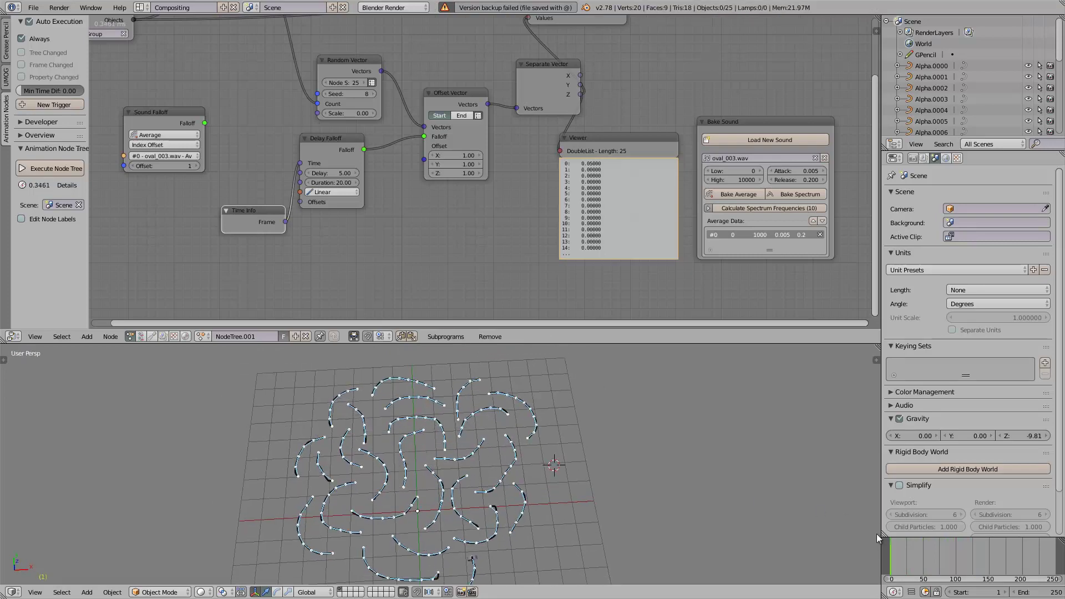
key("alt+a")
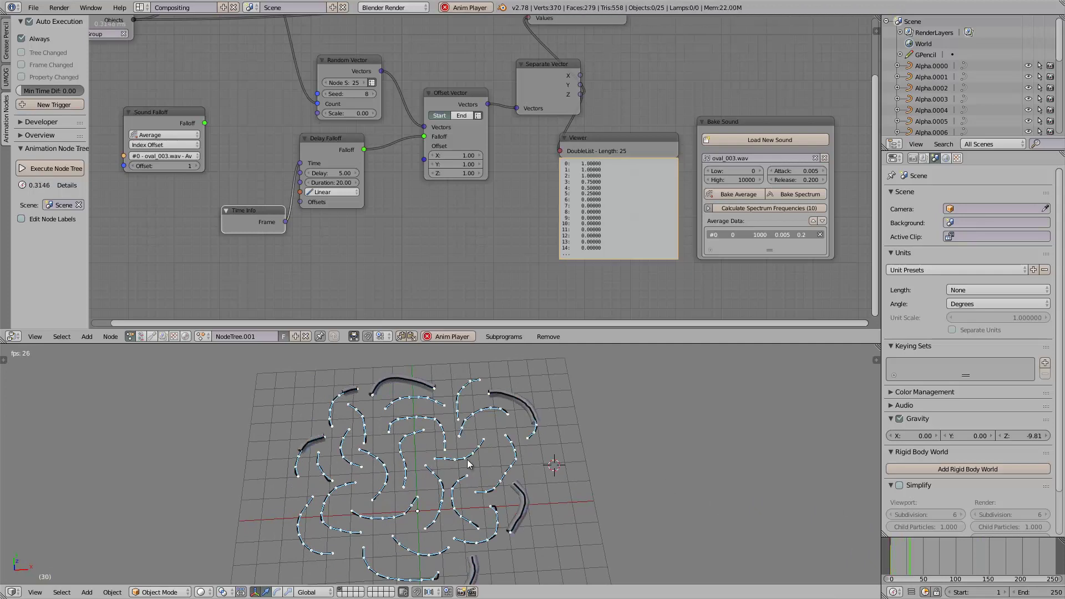
scroll(468, 460, "down", 1)
middle_click_drag(457, 458, 459, 453)
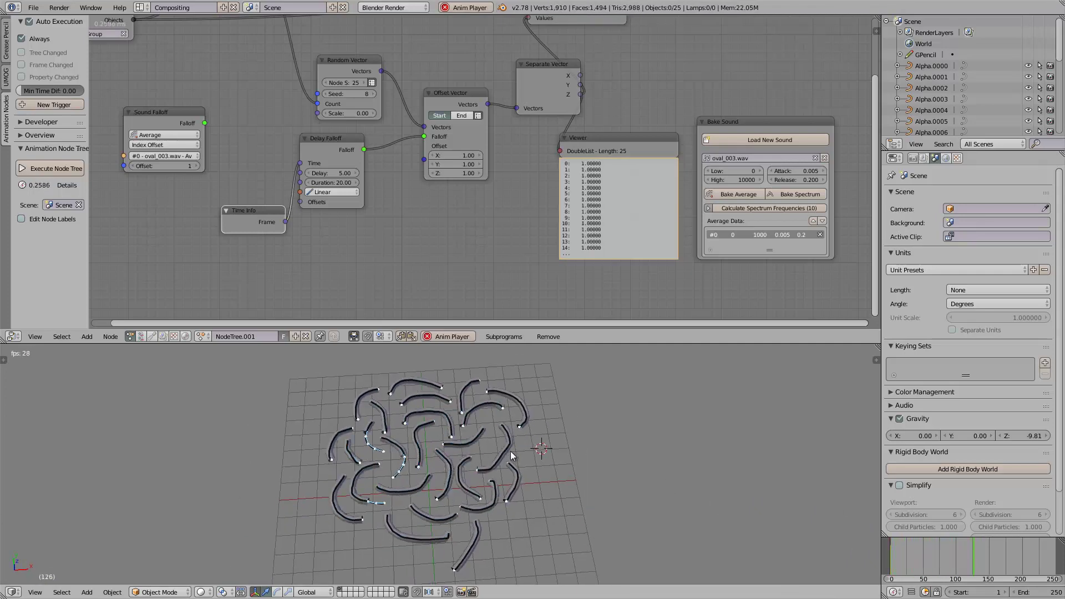
key("Escape")
Save over the existing blend file with playback stopped
middle_click_drag(389, 153, 415, 188)
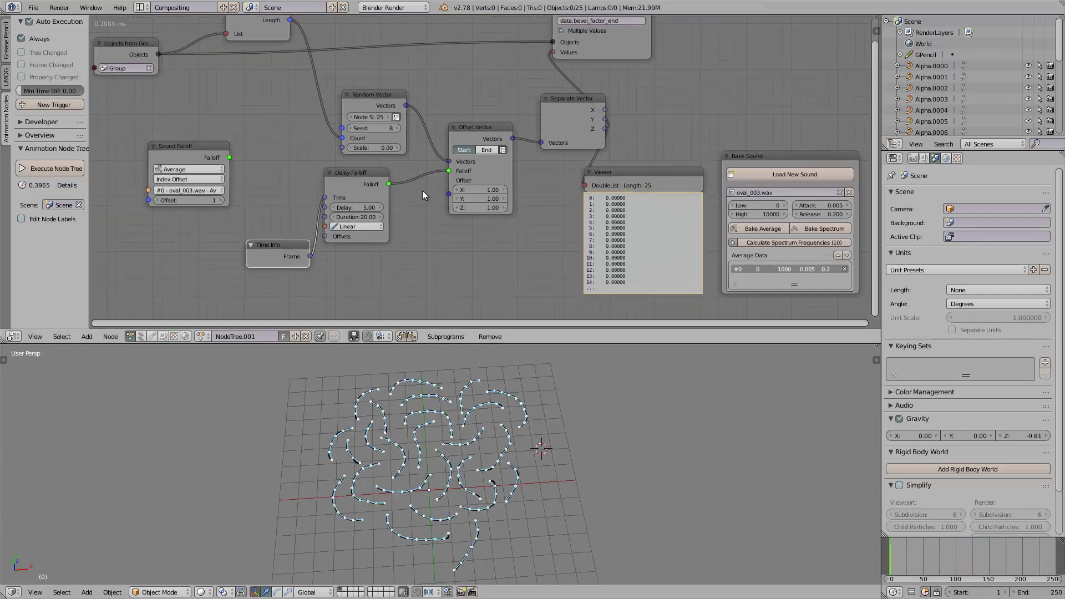
key("ctrl+s")
left_click(355, 162)
mouse_move(491, 459)
middle_mouse_down()
mouse_move(500, 461)
mouse_move(487, 457)
middle_mouse_up()
middle_click_drag(467, 188, 472, 198)
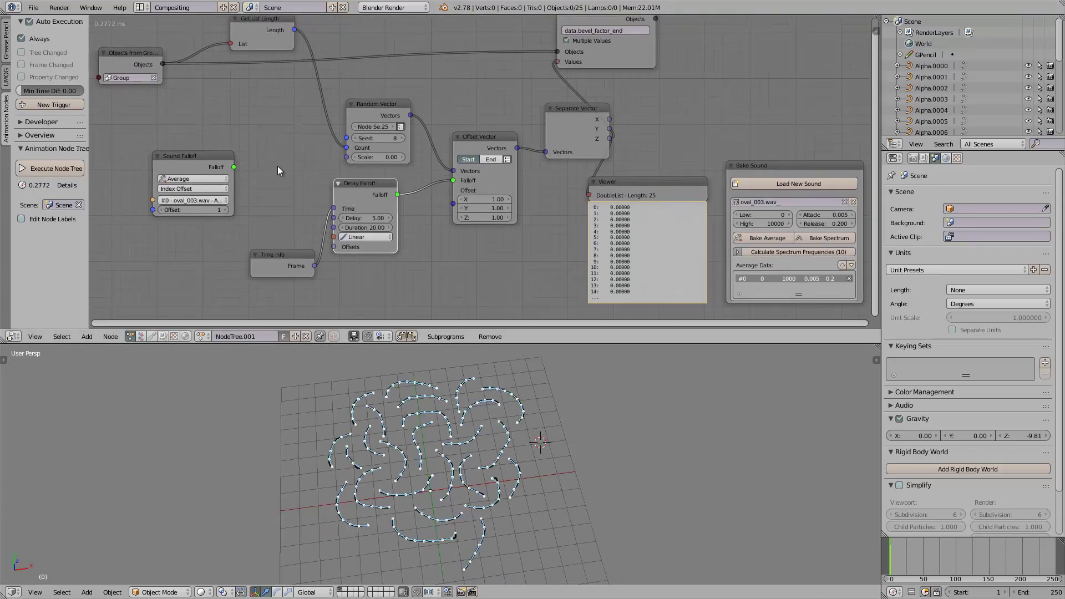
Move the Sound Falloff node below Delay Falloff and connect its output to the Offset Vector's Falloff input instead
left_click_drag(210, 162, 455, 281)
middle_click_drag(455, 280, 450, 185)
left_click_drag(450, 184, 442, 84)
scroll(390, 219, "up", 1)
middle_click_drag(527, 371, 508, 373)
left_click(609, 445)
Play the animation to check how the sound falloff drives the curves, and stop it
key("alt+a")
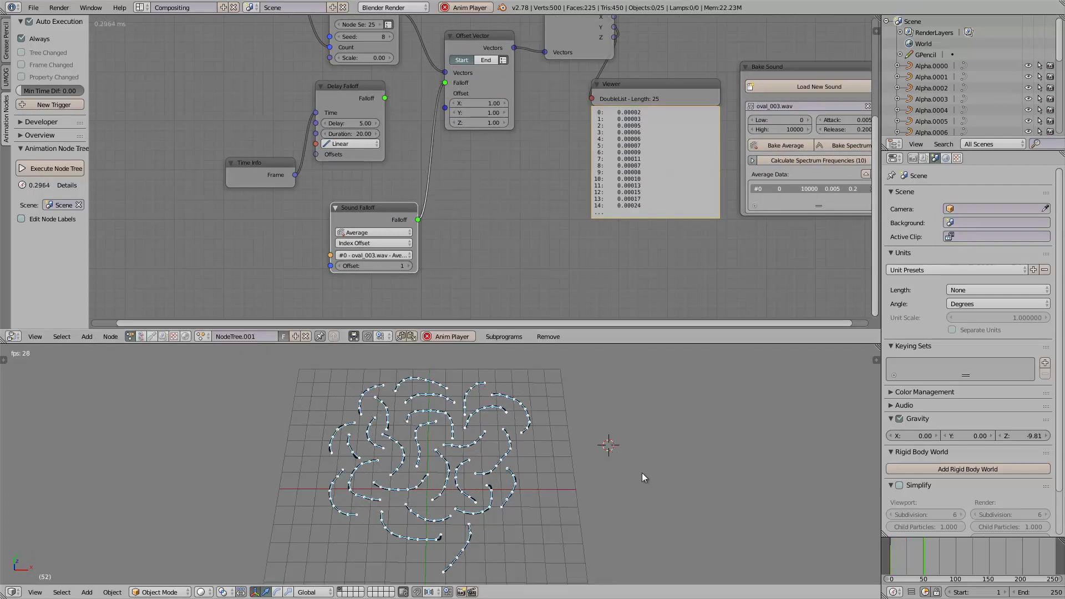
middle_click_drag(629, 486, 540, 459)
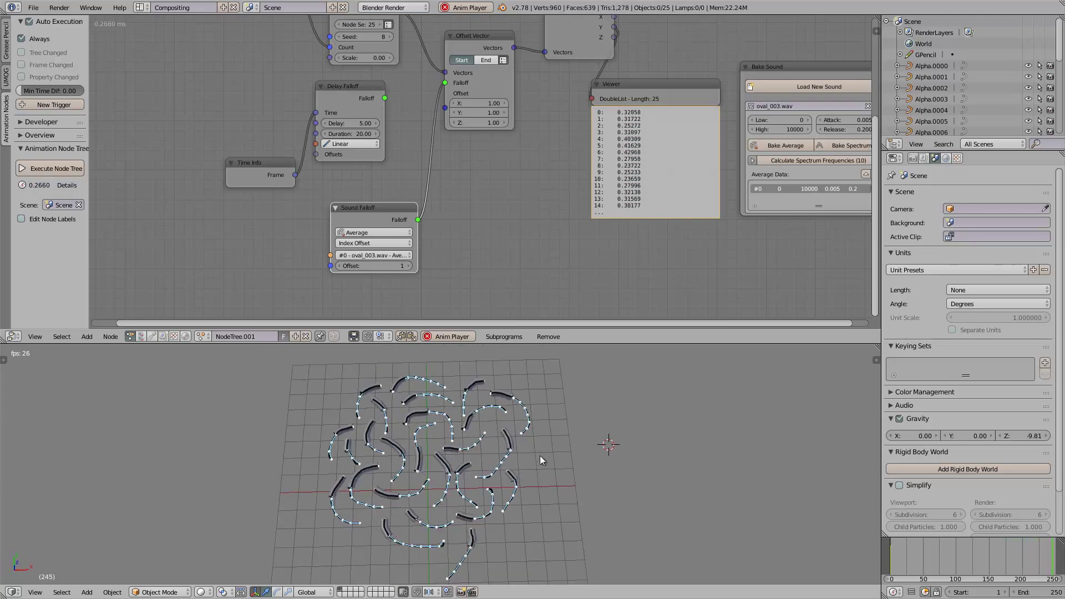
key("Escape")
Save the file and set the animation's end frame to 163
key("ctrl+s")
left_click(547, 445)
left_click_drag(1033, 593, 1005, 594)
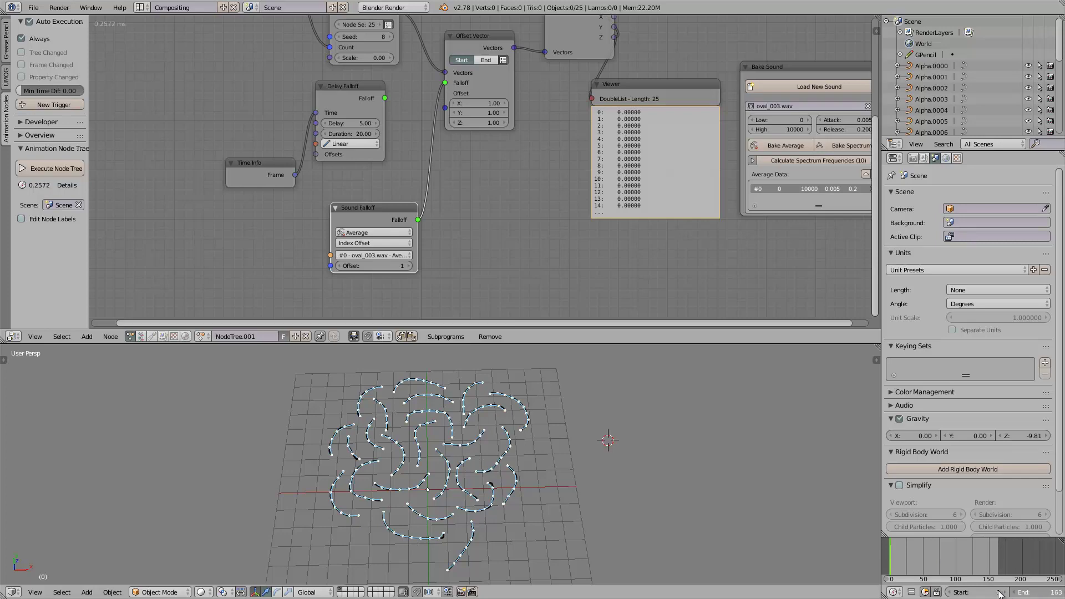
middle_click_drag(541, 461, 552, 461)
Rearrange the Time Info, Delay Falloff and Objects from Group nodes into a tidier, more widely spaced layout
scroll(337, 198, "down", 2)
middle_click_drag(337, 199, 346, 220)
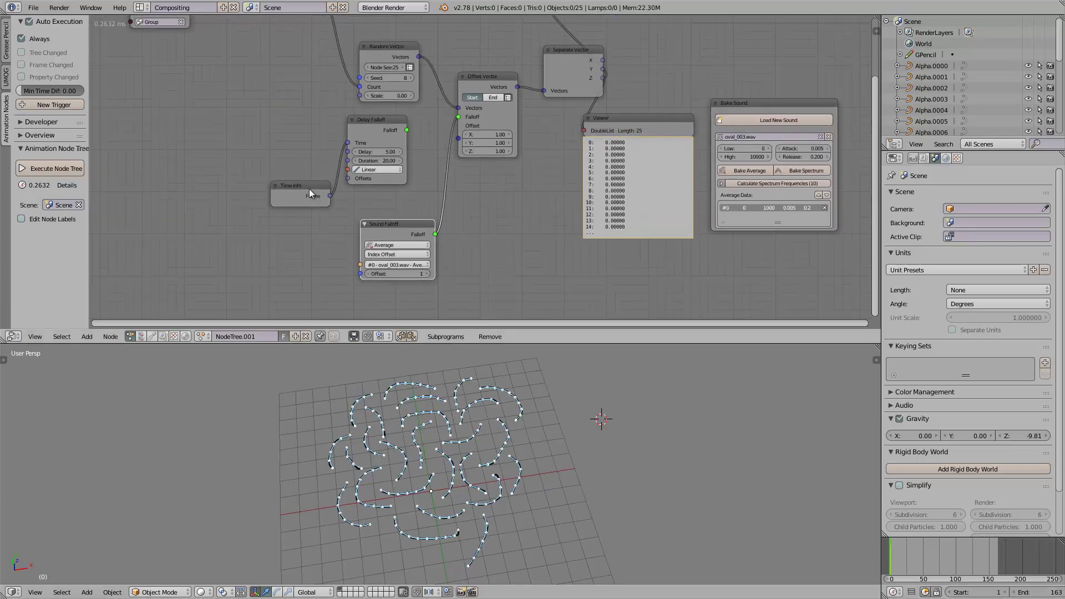
left_click_drag(307, 188, 234, 114)
left_click_drag(361, 120, 313, 126)
middle_click_drag(228, 145, 258, 243)
left_click_drag(169, 80, 186, 86)
middle_click_drag(212, 133, 224, 165)
scroll(260, 130, "up", 1)
scroll(449, 437, "up", 1)
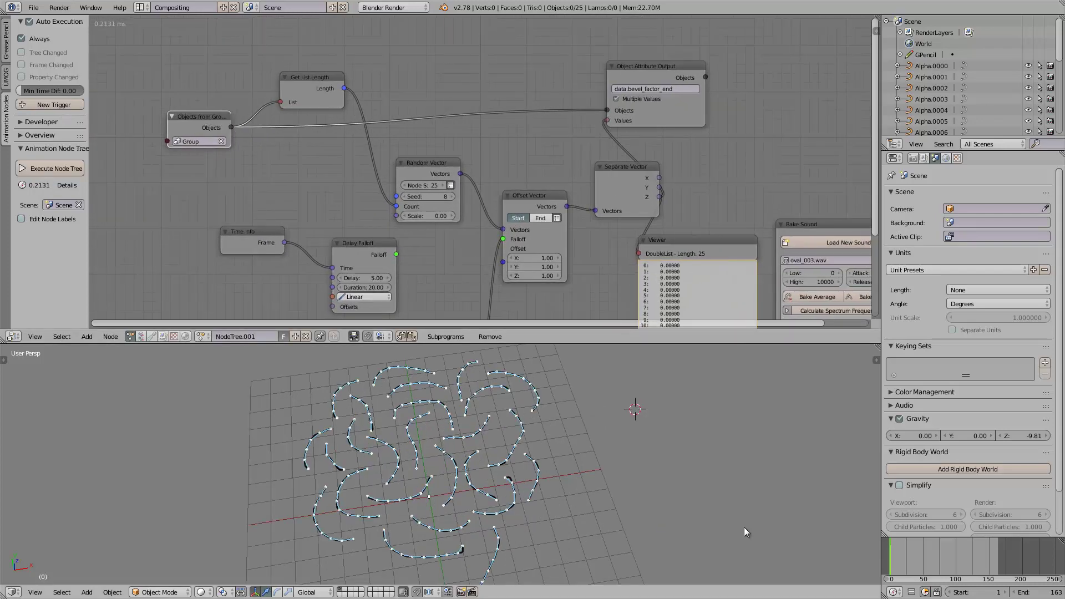
Go to frame 23 on the timeline and save the file
mouse_move(897, 550)
left_mouse_down()
mouse_move(914, 556)
mouse_move(906, 555)
left_mouse_up()
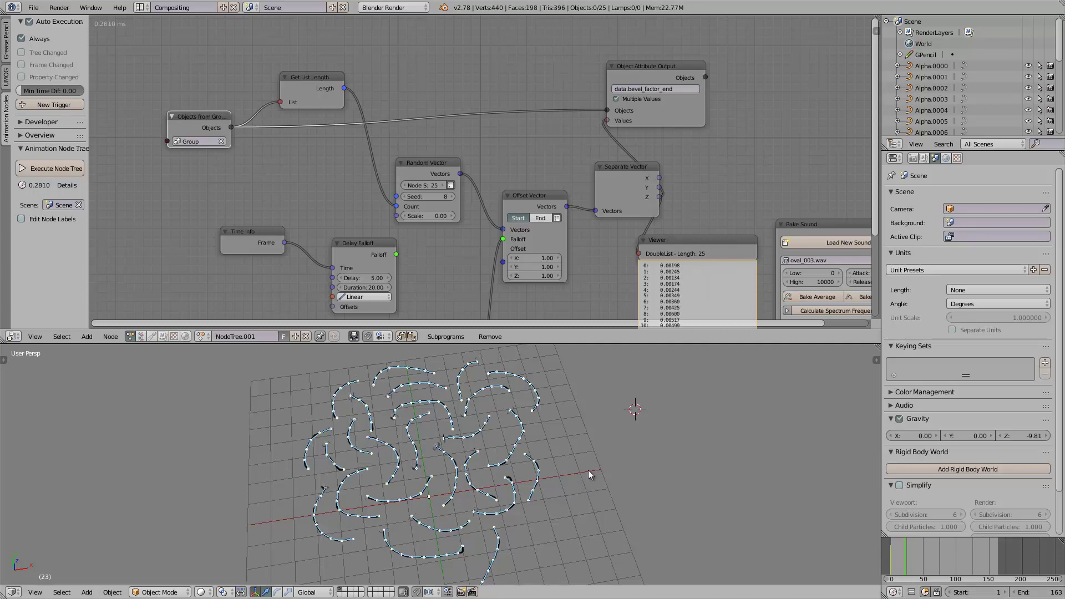
scroll(455, 443, "down", 1)
middle_click_drag(454, 443, 420, 456, "shift")
key("ctrl+s")
left_click(417, 458)
Write the word "blend" with the Grease Pencil in the empty area beside the grid and go to frame 33
middle_click_drag(502, 456, 497, 456)
middle_click_drag(592, 435, 532, 436, "shift")
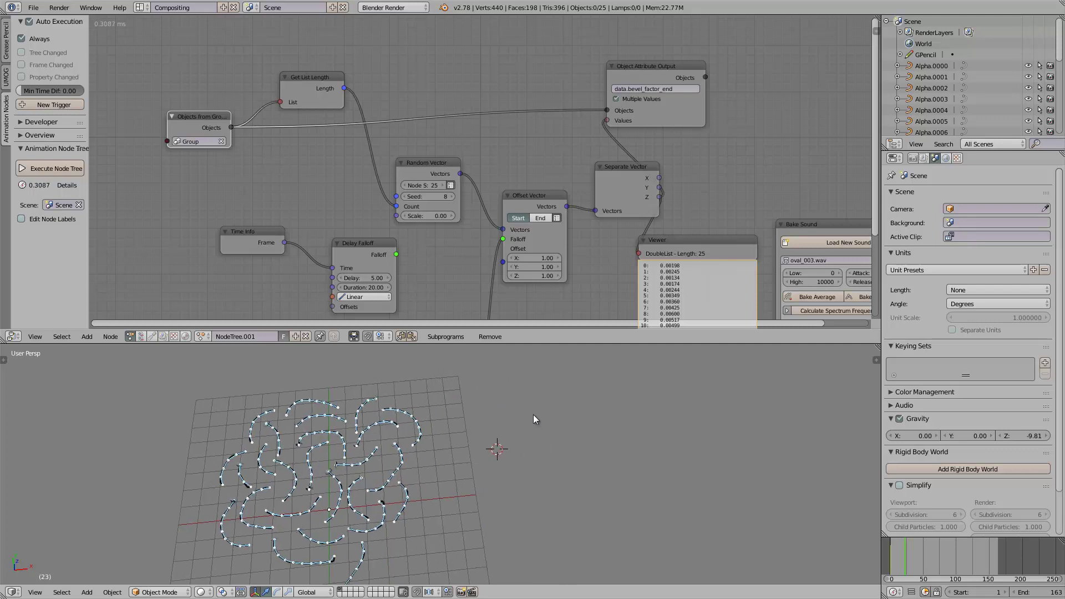
left_click_drag(527, 406, 569, 486)
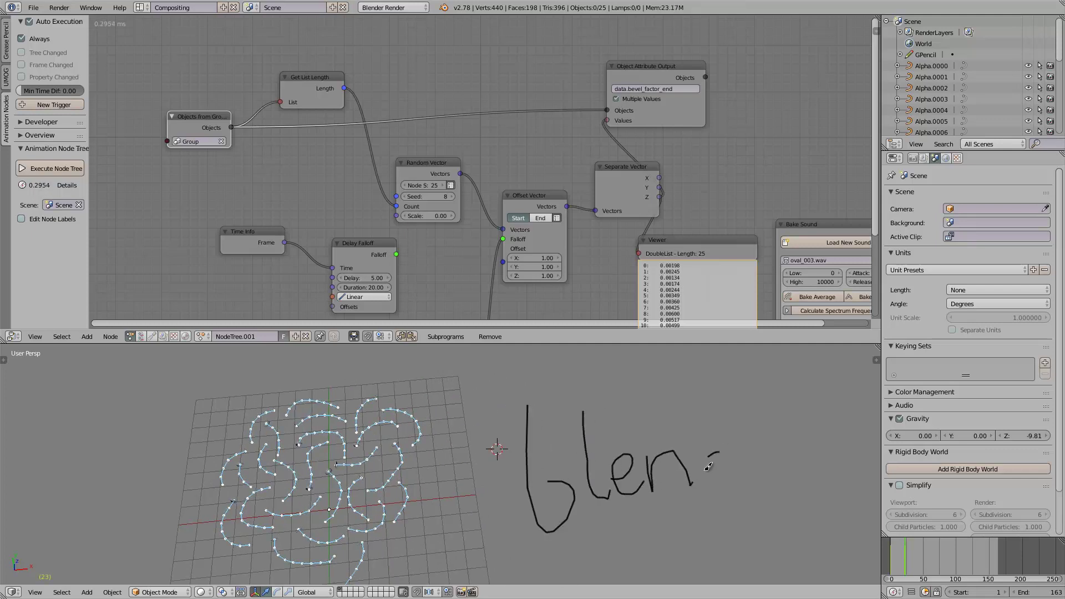
left_click(912, 560)
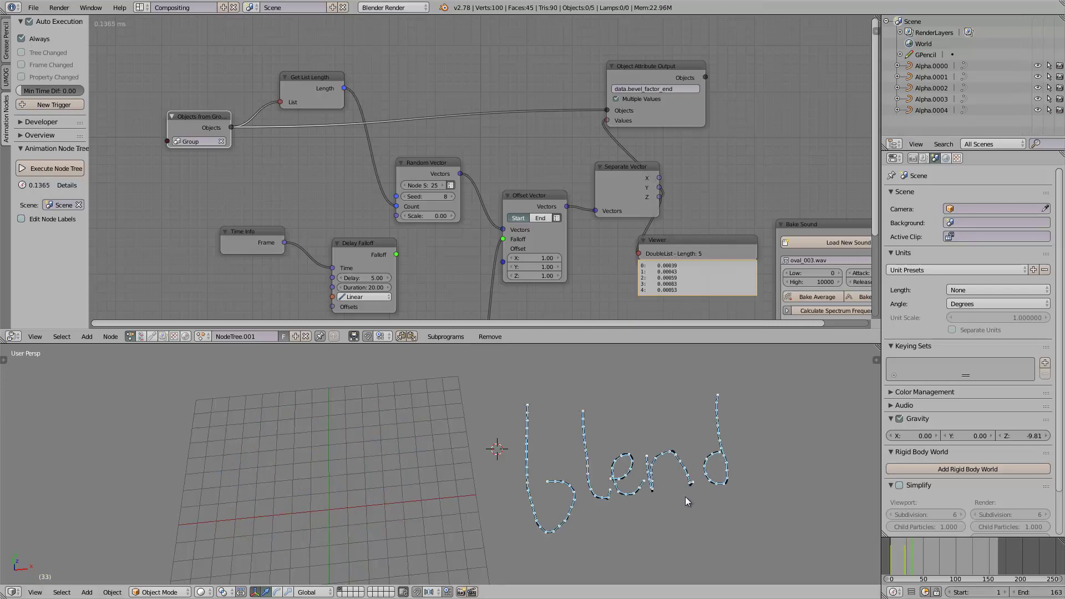
middle_click_drag(667, 447, 406, 453)
scroll(405, 453, "up", 2)
scroll(405, 452, "up", 1)
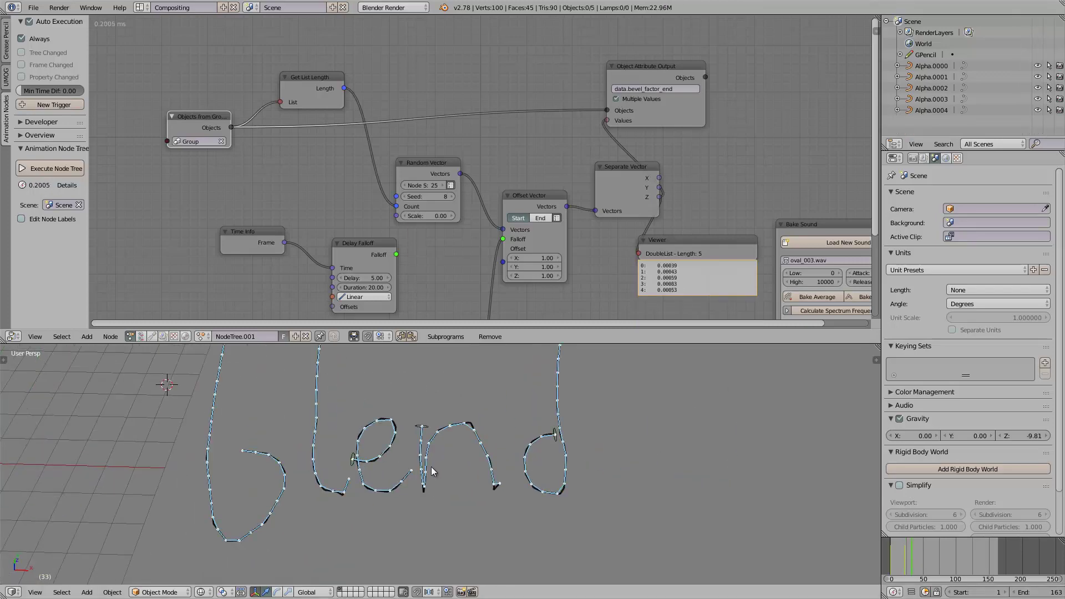
scroll(434, 467, "up", 1)
scroll(504, 447, "down", 3)
Play the animation, select the curve of the letter d and switch the 3D view to solid shading
key("alt+a")
left_click(894, 548)
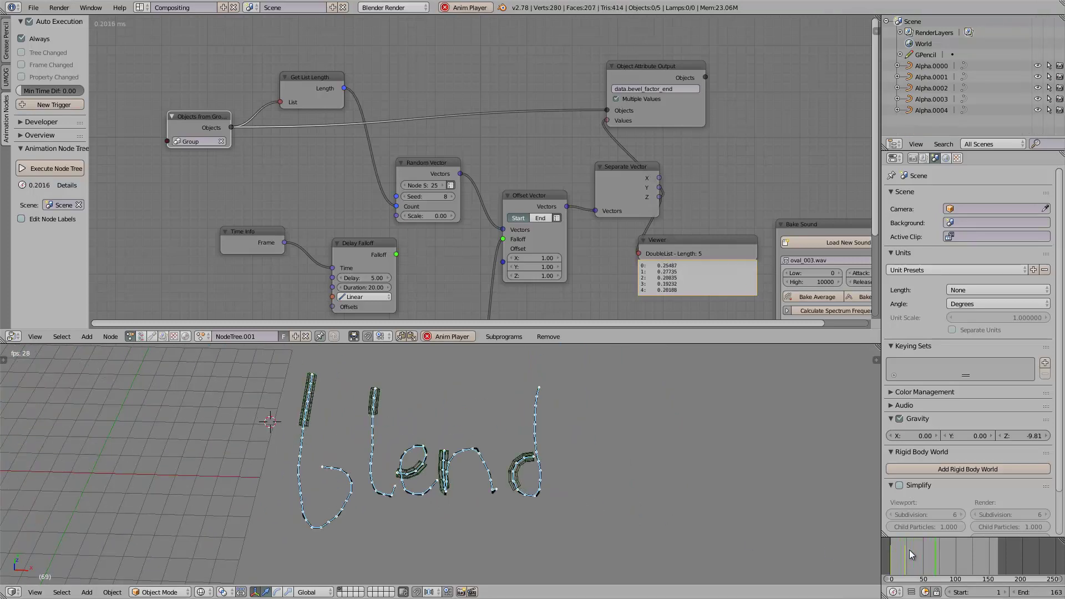
middle_click_drag(550, 465, 495, 458)
right_click(516, 460)
key("z")
key("z")
key("z")
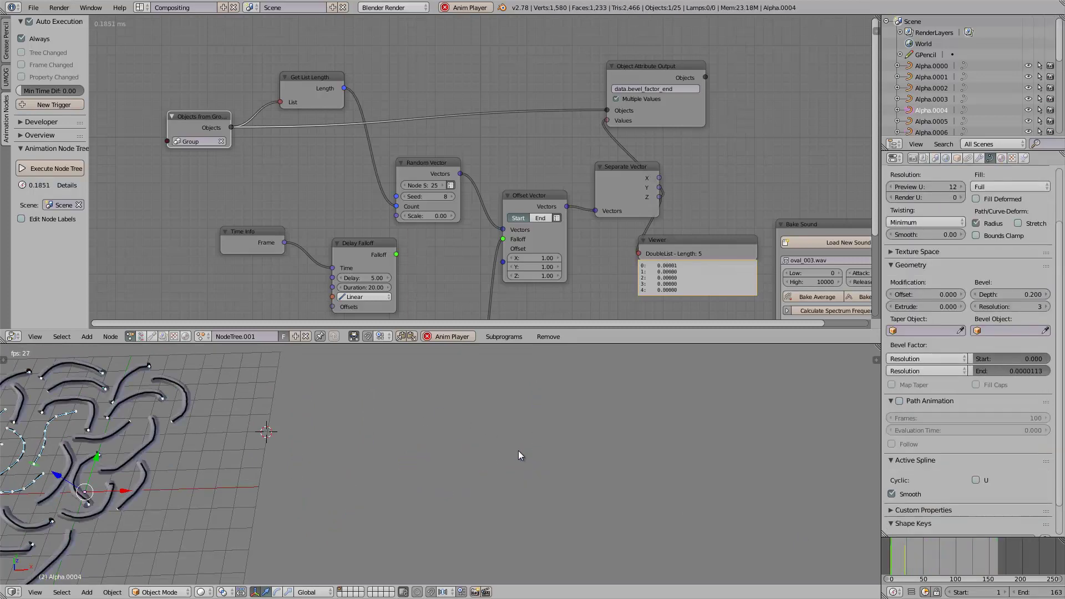
Watch the sound-driven "blend" lettering during playback and stop the animation
middle_click_drag(519, 454, 620, 461)
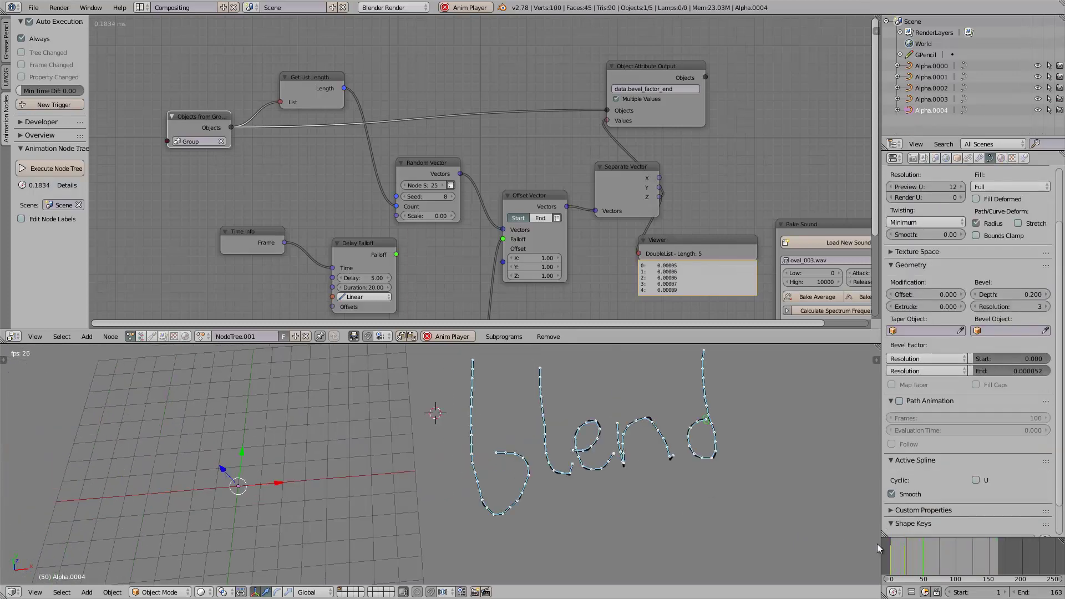
middle_click_drag(717, 477, 680, 484, "shift")
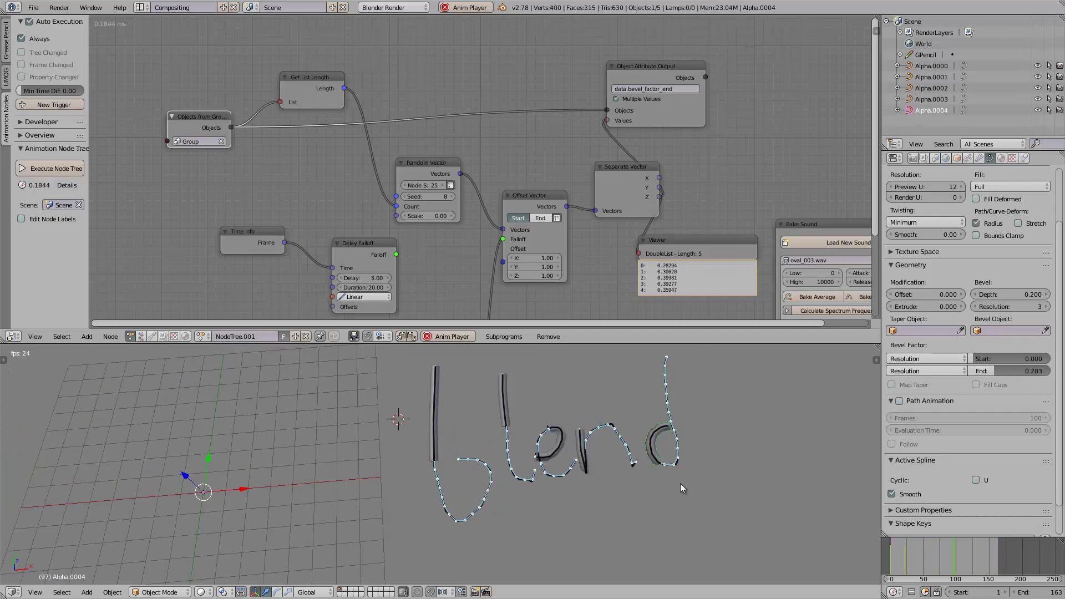
key("Escape")
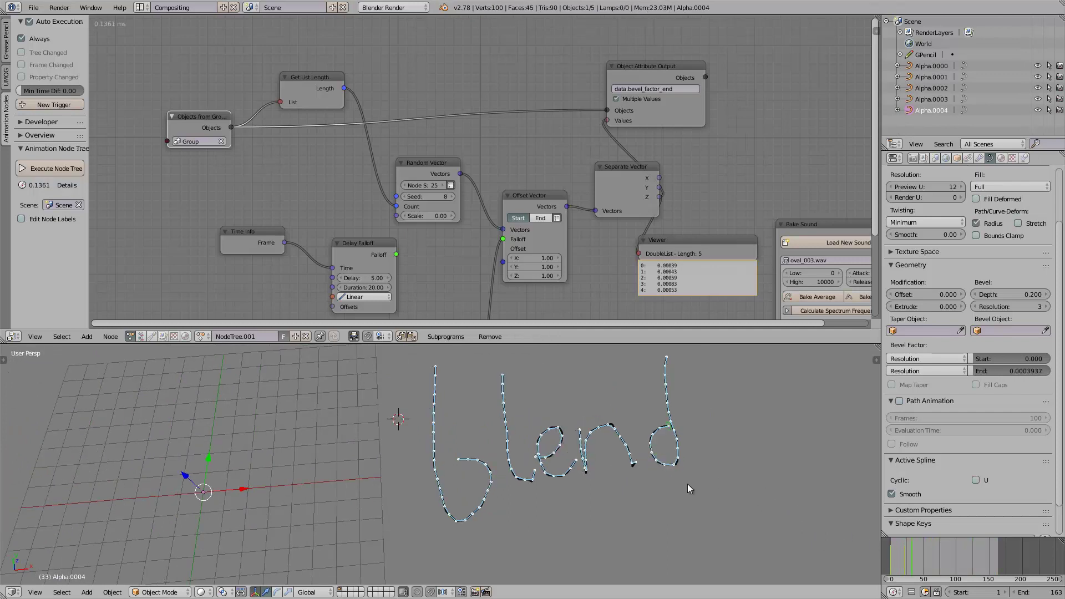
Switch the screen layout from Compositing to Animation
middle_click_drag(665, 456, 659, 456, "shift")
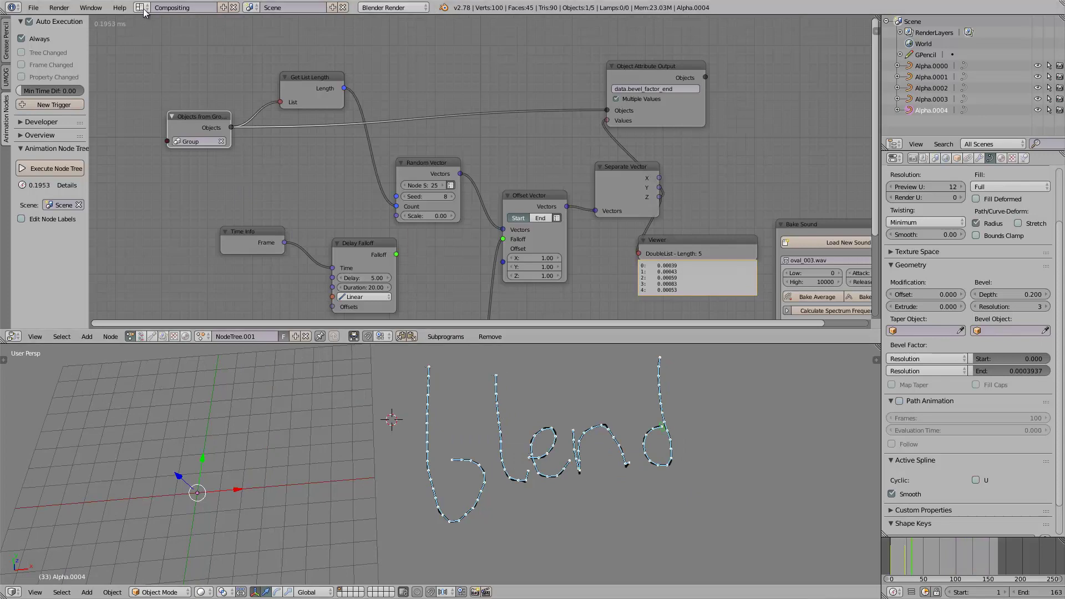
left_click(141, 8)
left_click(154, 36)
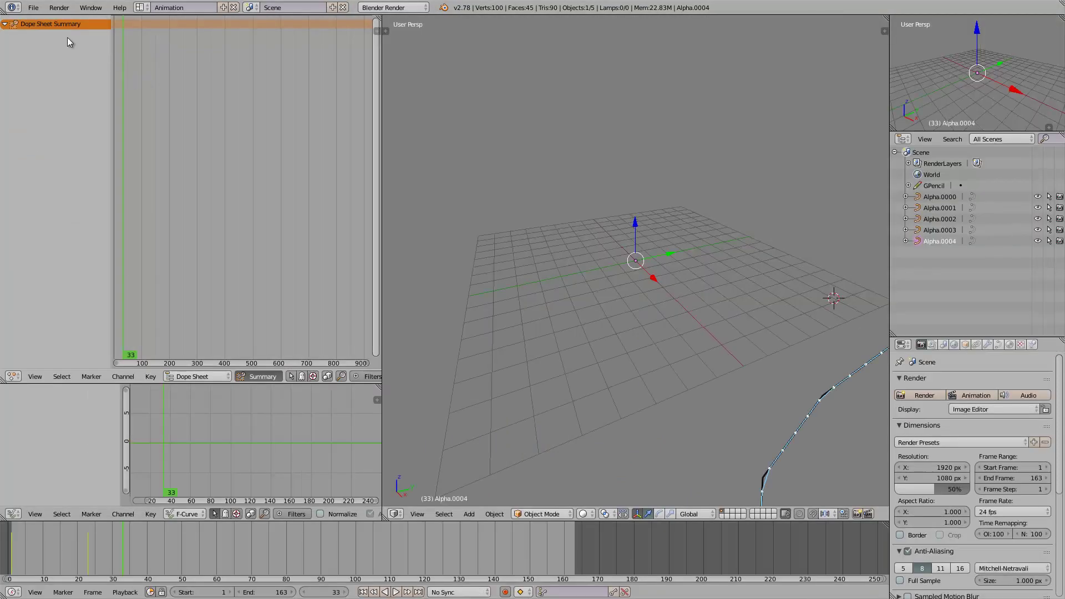
Show the Grease Pencil keyframes in the Dope Sheet and delete the second keyframe, which holds the "blend" drawing
left_click(191, 376)
left_click(185, 336)
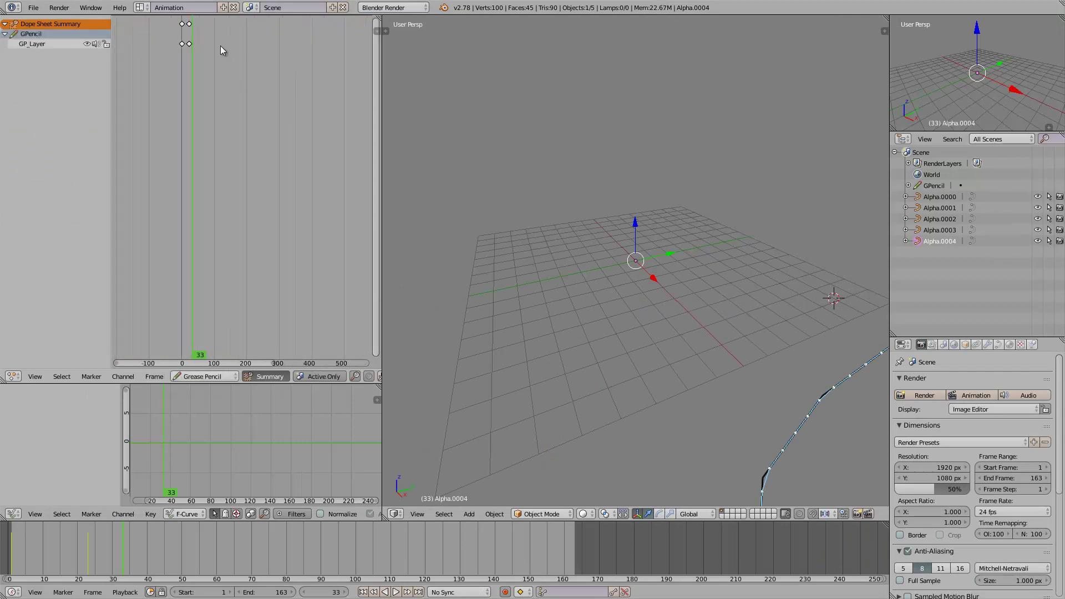
key("x")
left_click(189, 42)
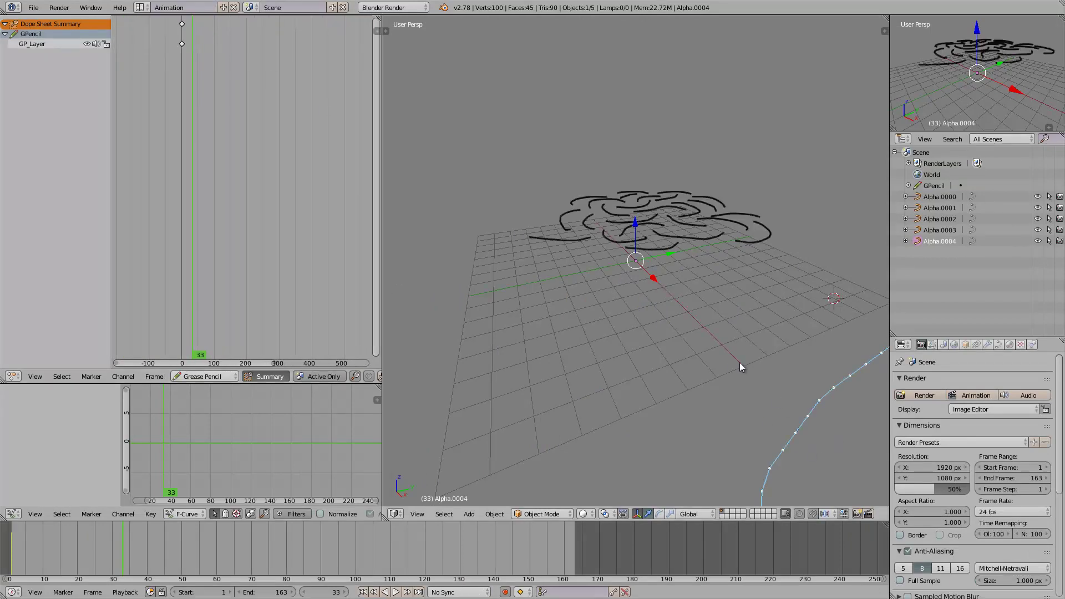
Switch the screen layout back to Compositing and go to frame 23
middle_click_drag(740, 350, 838, 577)
left_click(141, 8)
left_click(159, 46)
middle_click_drag(799, 488, 851, 526)
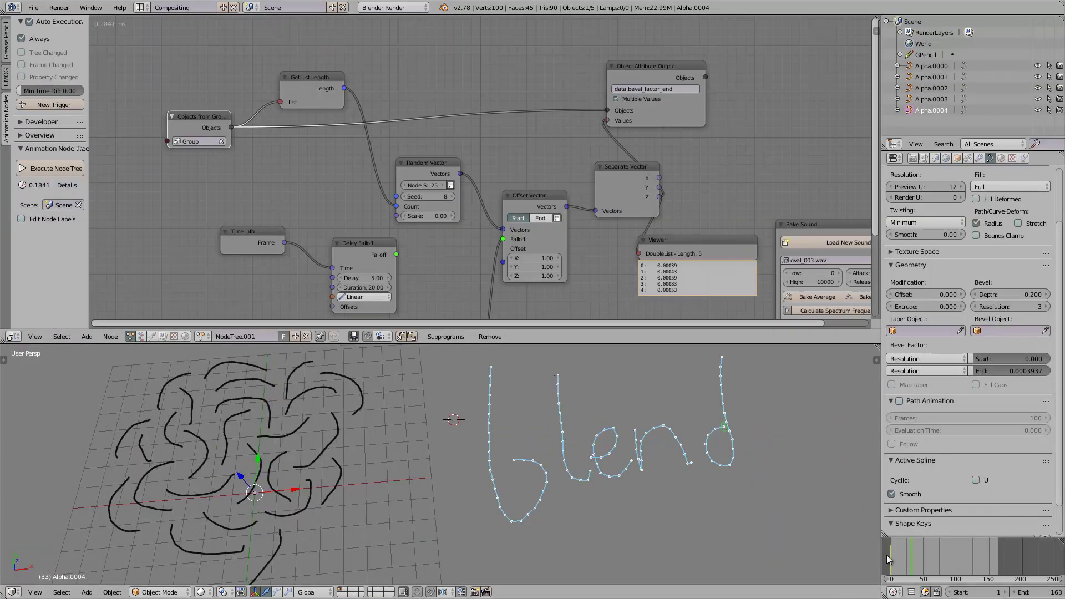
left_click_drag(890, 556, 905, 558)
middle_click_drag(458, 473, 583, 477, "shift")
middle_click_drag(510, 477, 520, 479)
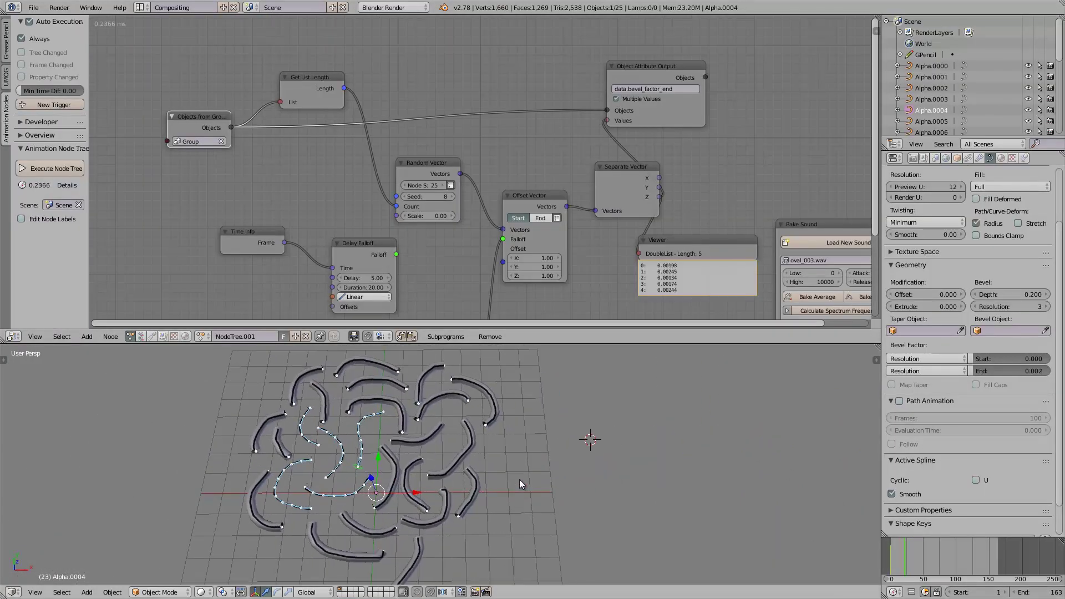
Play the animation to check how the original pattern of curves responds to the sound, and stop it
key("alt+a")
left_click(890, 551)
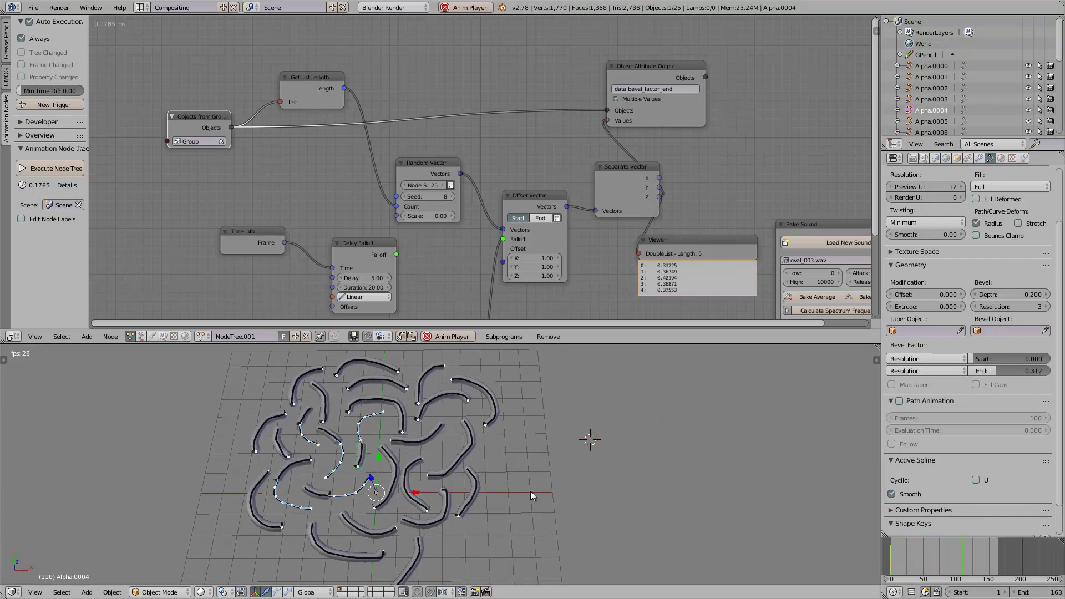
key("Escape")
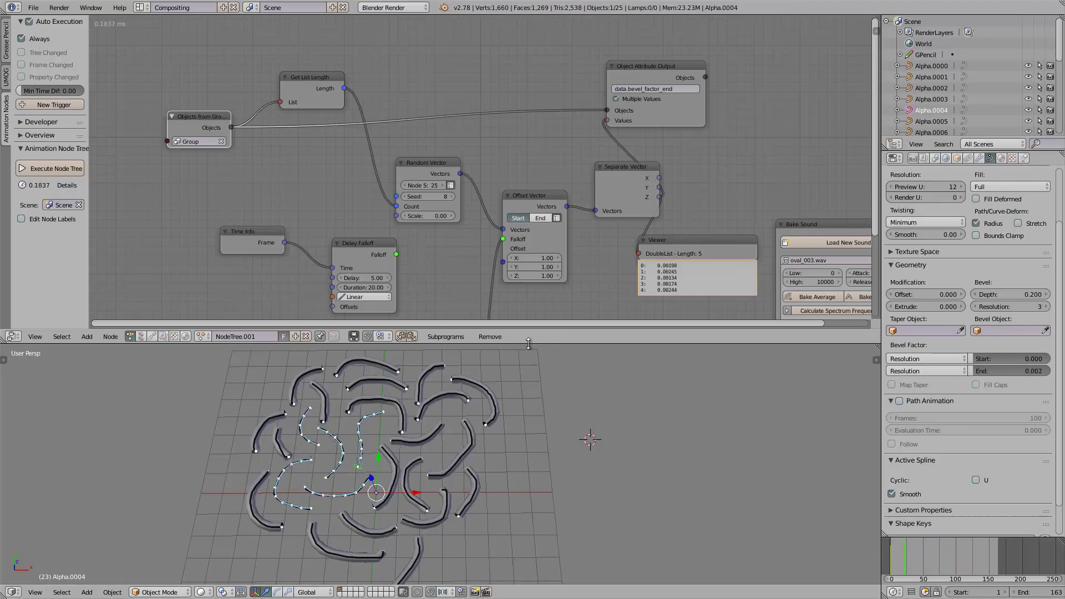
Enlarge the 3D view area and save the blend file over the existing one
left_click_drag(528, 342, 526, 289)
key("ctrl+s")
left_click(521, 310)
scroll(432, 360, "down", 2)
Select all curves, play the animation from frame 12 and pause it at frame 93
middle_click_drag(430, 360, 413, 362)
key("a")
key("a")
scroll(346, 410, "up", 1)
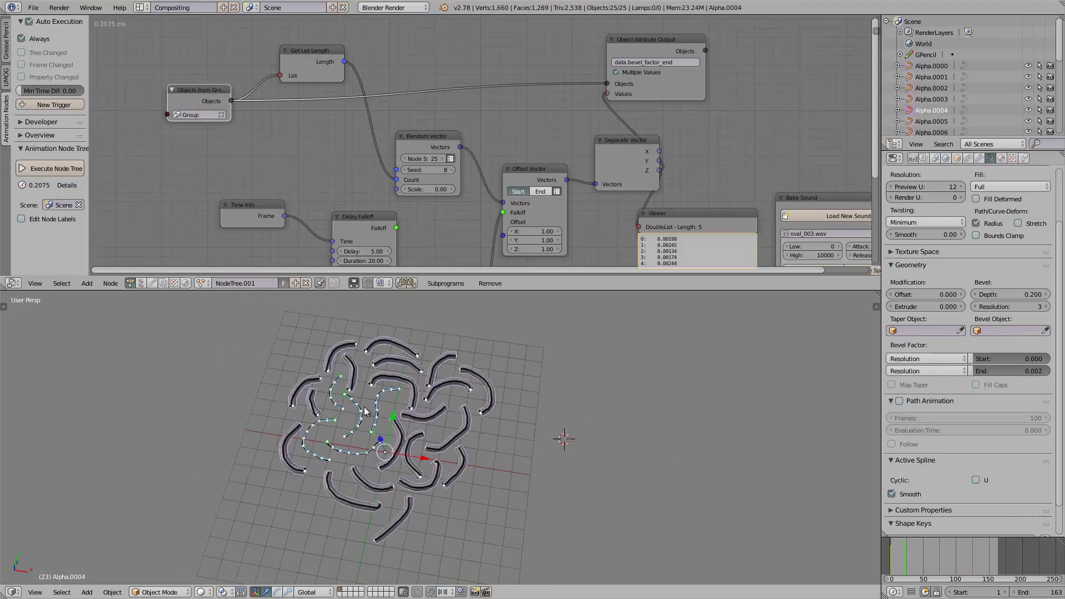
left_click(898, 556)
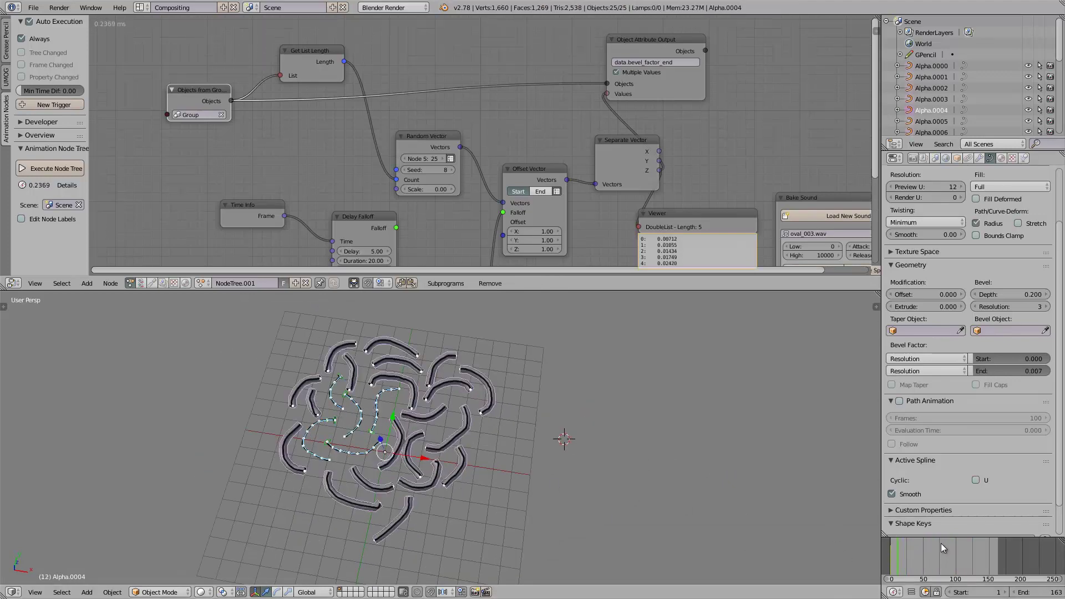
key("alt+a")
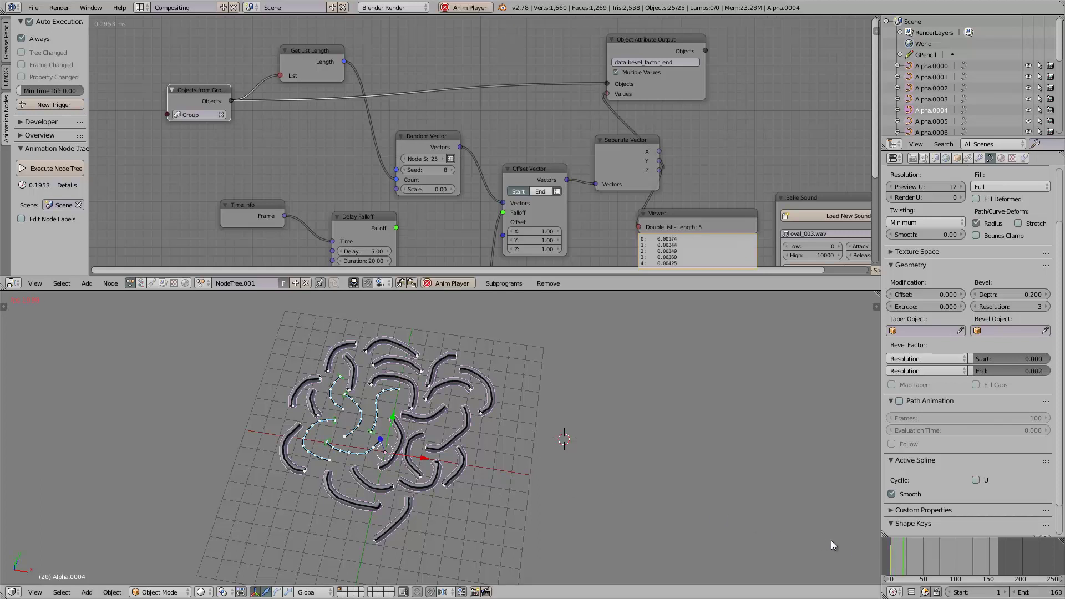
scroll(1006, 589, "down", 5)
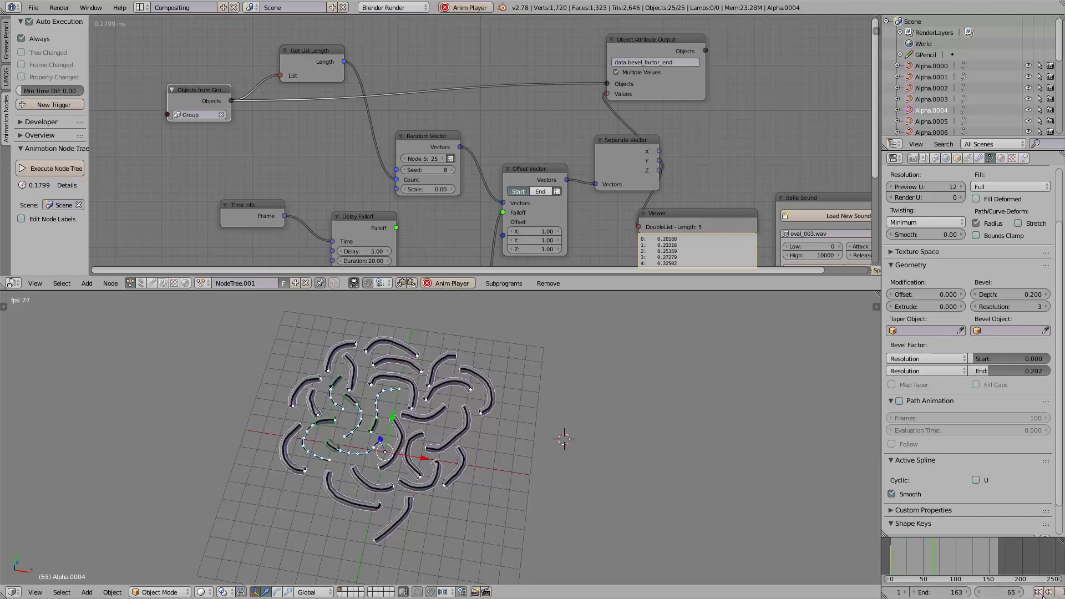
left_click(1038, 589)
Reselect all curves and link them to the active curve's group
middle_click_drag(391, 451, 404, 451)
scroll(405, 451, "up", 4)
scroll(405, 454, "down", 4)
key("a")
key("a")
scroll(374, 424, "up", 4)
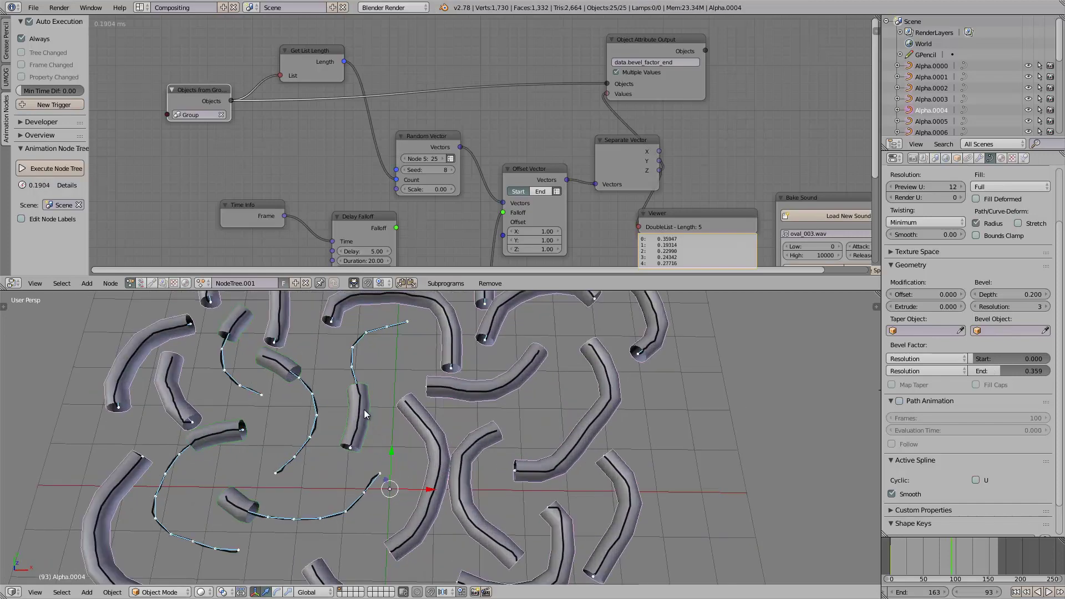
key("ctrl+l")
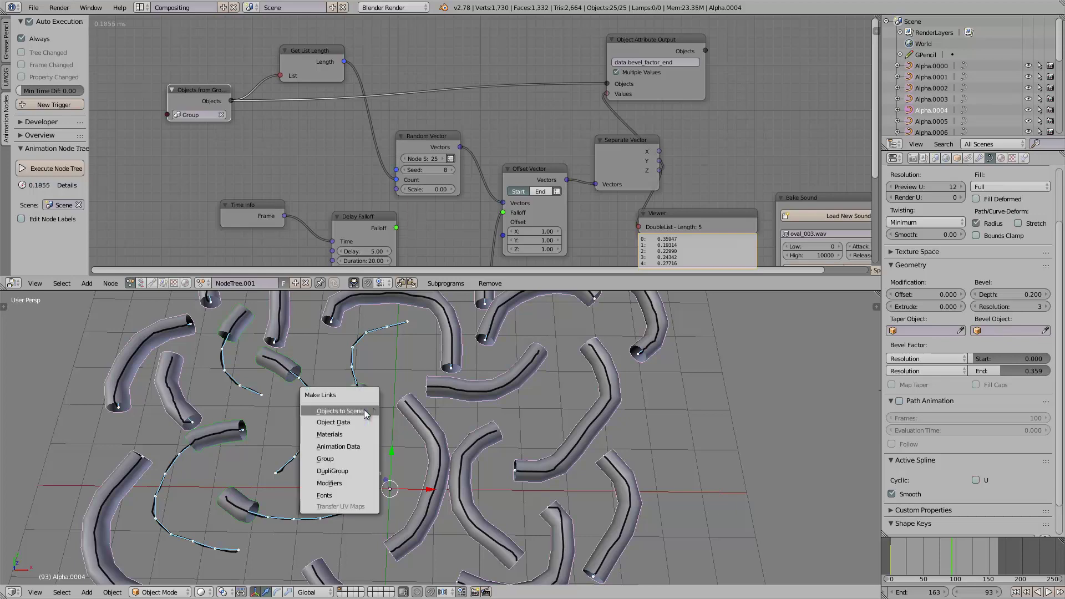
left_click(357, 459)
scroll(448, 419, "down", 5)
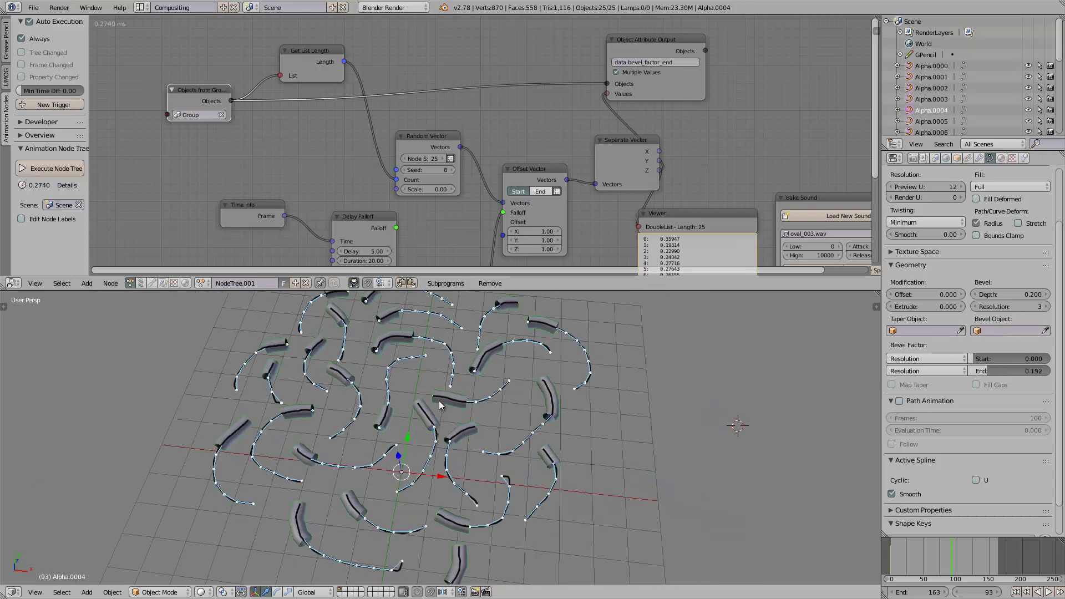
Deselect all curves, play the animation from frame 1 to watch the whole pattern react to the sound, and stop it
key("a")
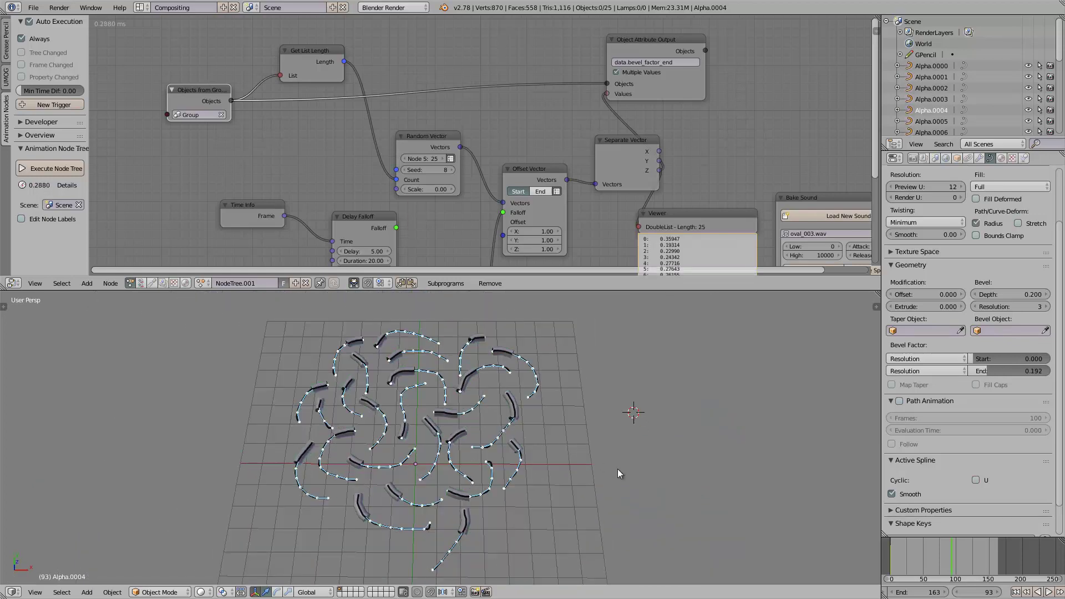
left_click(892, 552)
key("alt+a")
middle_click_drag(626, 468, 580, 481)
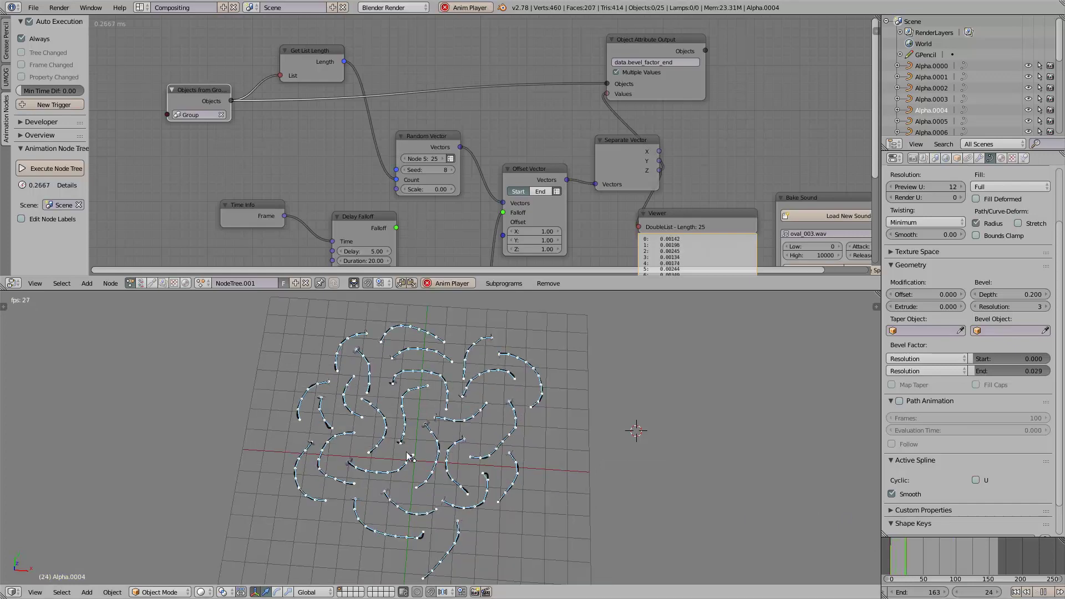
middle_click_drag(413, 422, 407, 433)
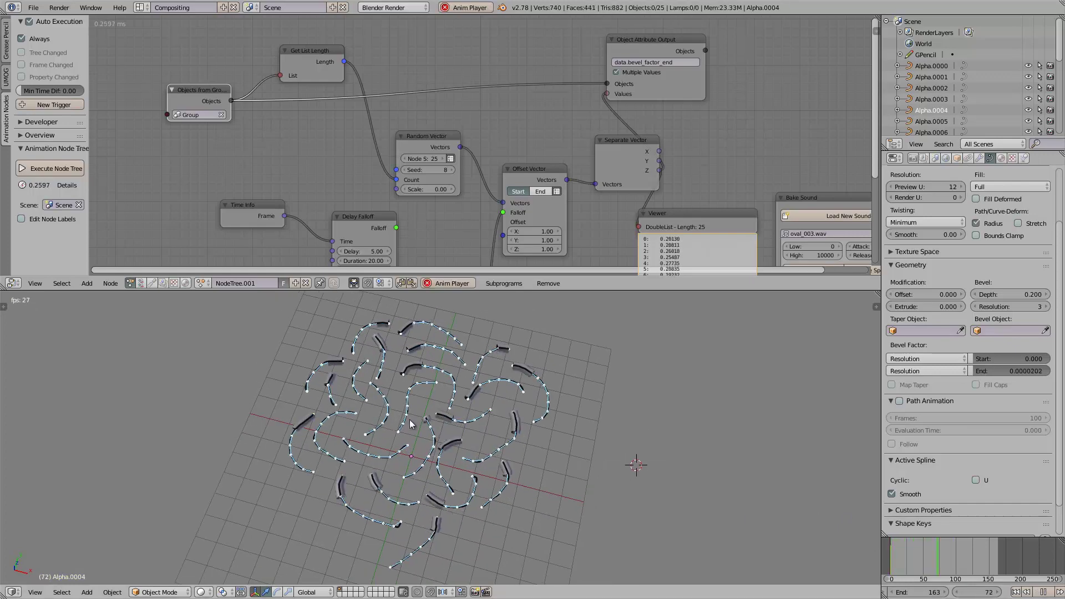
middle_click_drag(504, 420, 508, 422)
key("Escape")
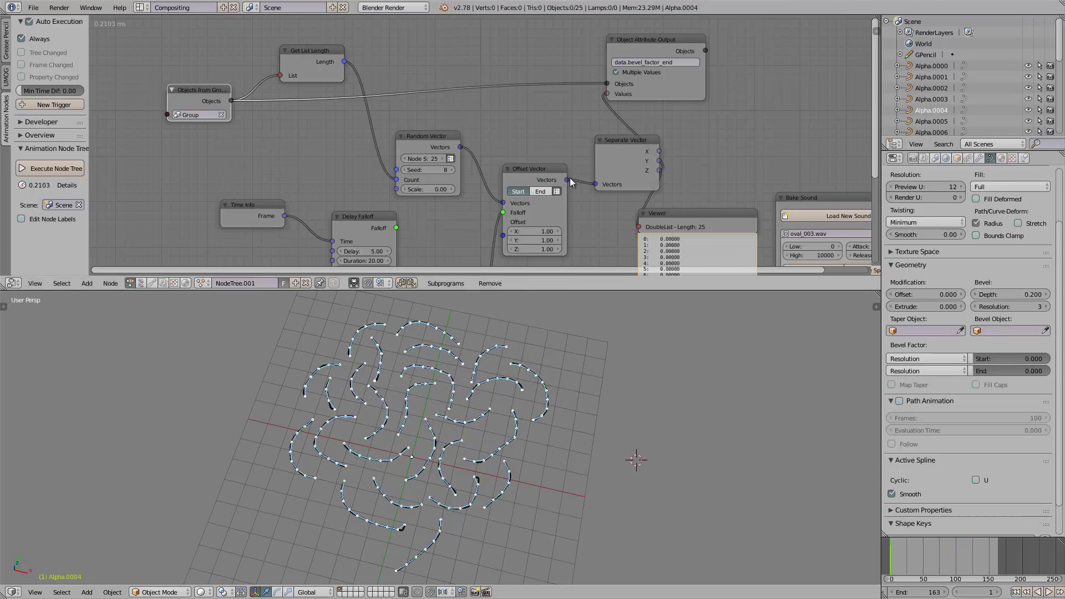
Save the blend file again, overwriting the existing one
middle_click_drag(564, 178, 512, 151)
key("ctrl+s")
left_click(482, 131)
Reposition the Bake Sound node and bake the spectrum of oval_003.wav
middle_click_drag(588, 225, 467, 154)
scroll(467, 154, "up", 1)
middle_click_drag(640, 134, 604, 125)
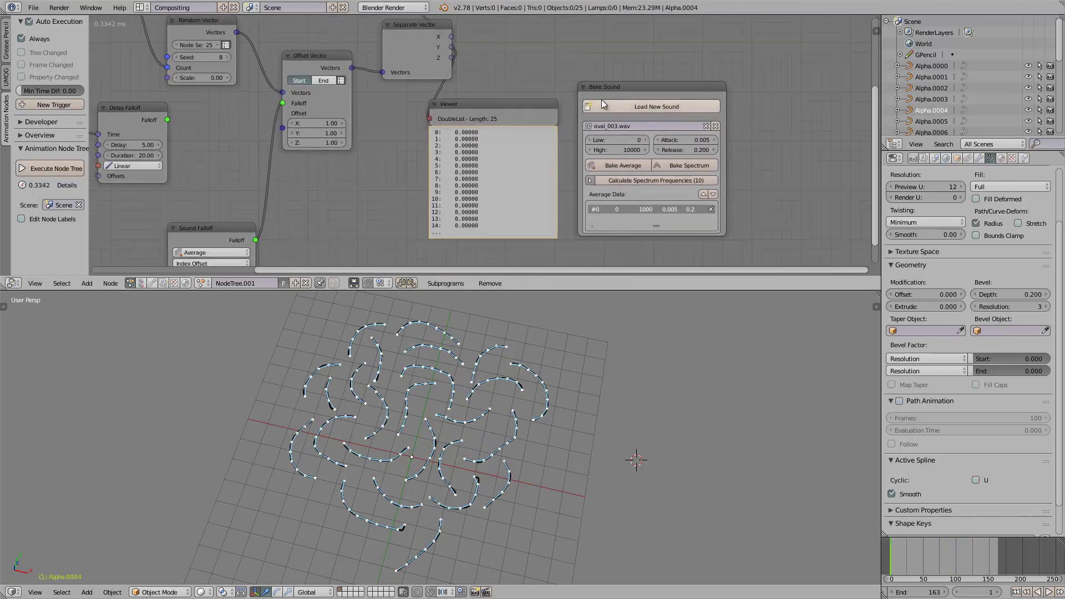
left_click_drag(603, 93, 618, 81)
middle_click_drag(559, 93, 519, 109)
scroll(456, 98, "up", 2)
middle_click_drag(617, 147, 635, 148)
left_click(666, 161)
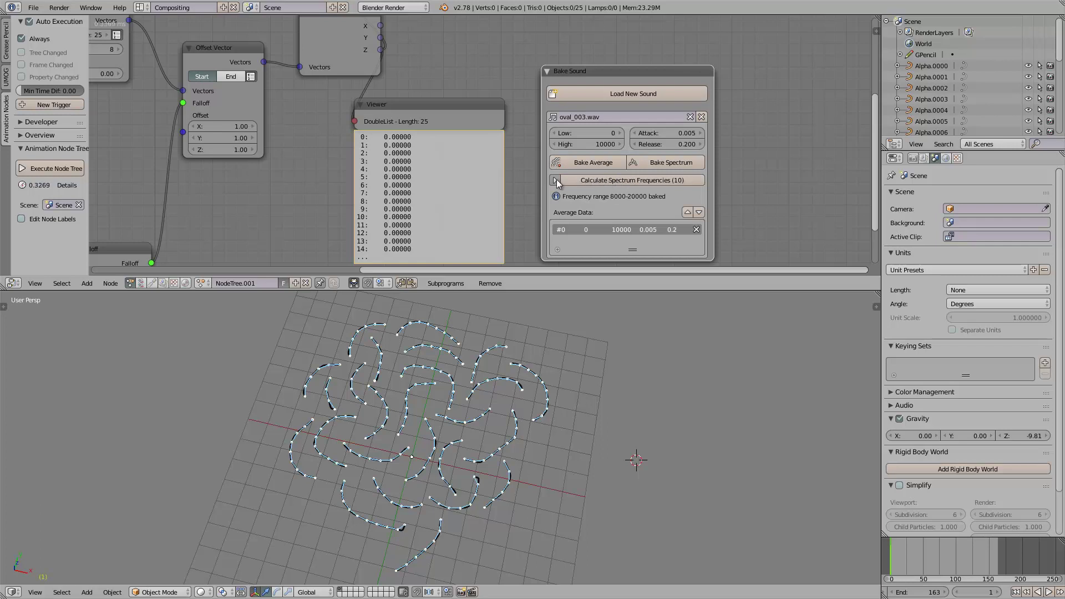
Reposition the Bake Sound node, inspect its spectrum frequency list and calculate 10 frequency ranges from 0 to 10000
left_click_drag(589, 72, 611, 48)
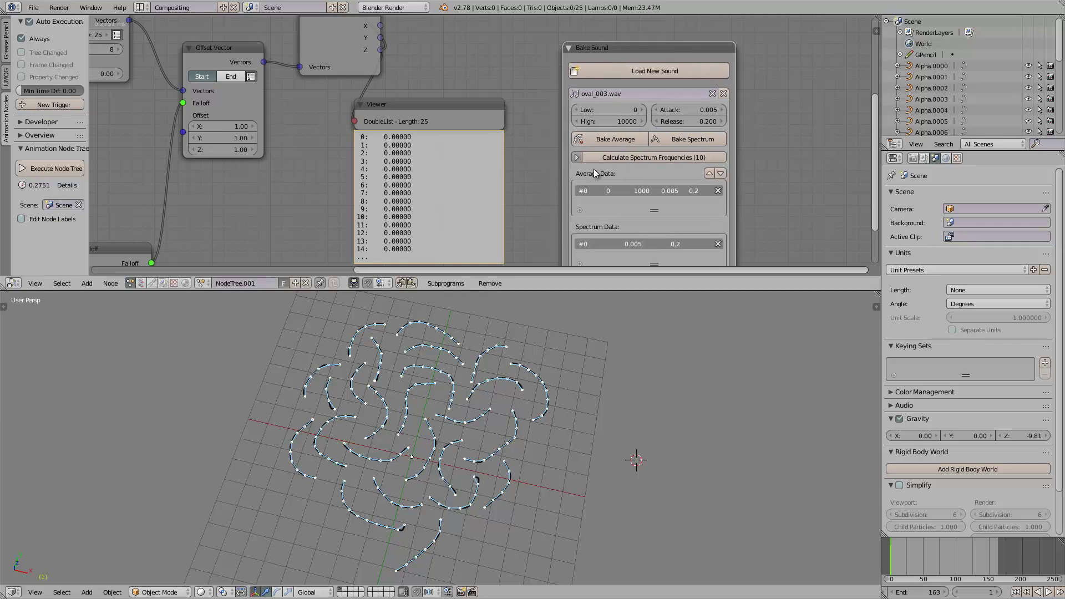
left_click(577, 158)
middle_click_drag(596, 186, 591, 128)
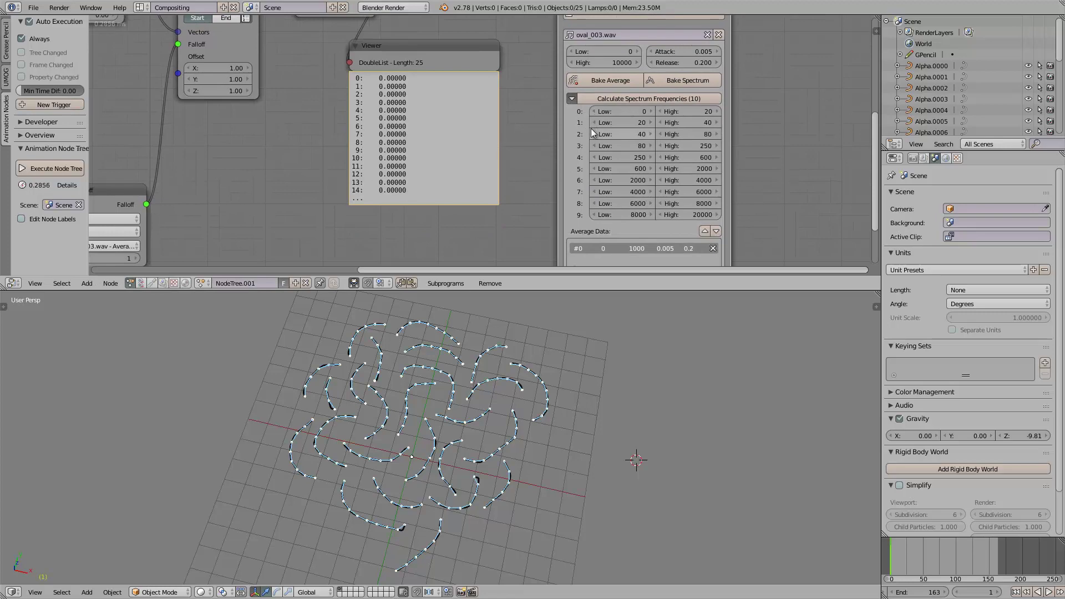
left_click(598, 99)
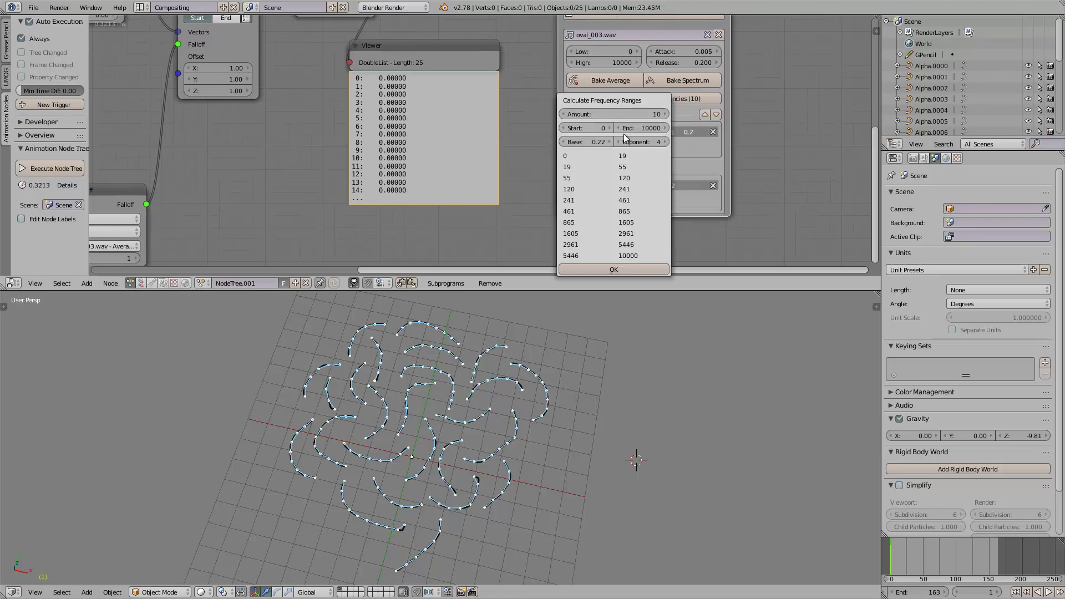
left_click(627, 271)
Set the Sound Falloff node's sound type to Spectrum, with Index Frequency and Loop as its options
scroll(644, 223, "down", 2)
middle_click_drag(570, 208, 685, 218)
middle_click_drag(305, 207, 431, 208)
left_click(411, 217)
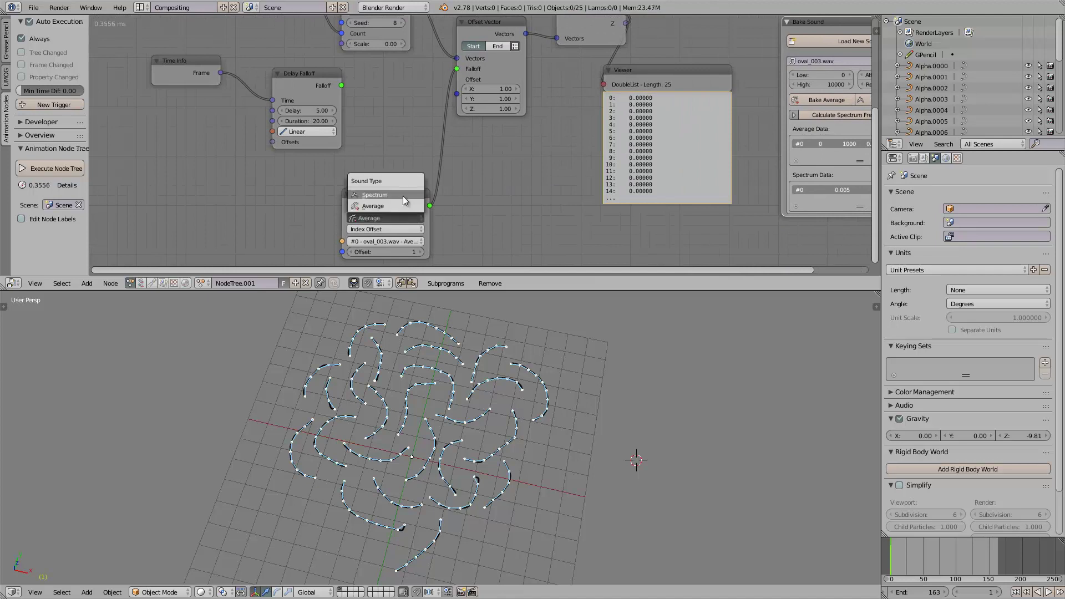
left_click(402, 195)
scroll(396, 142, "up", 1)
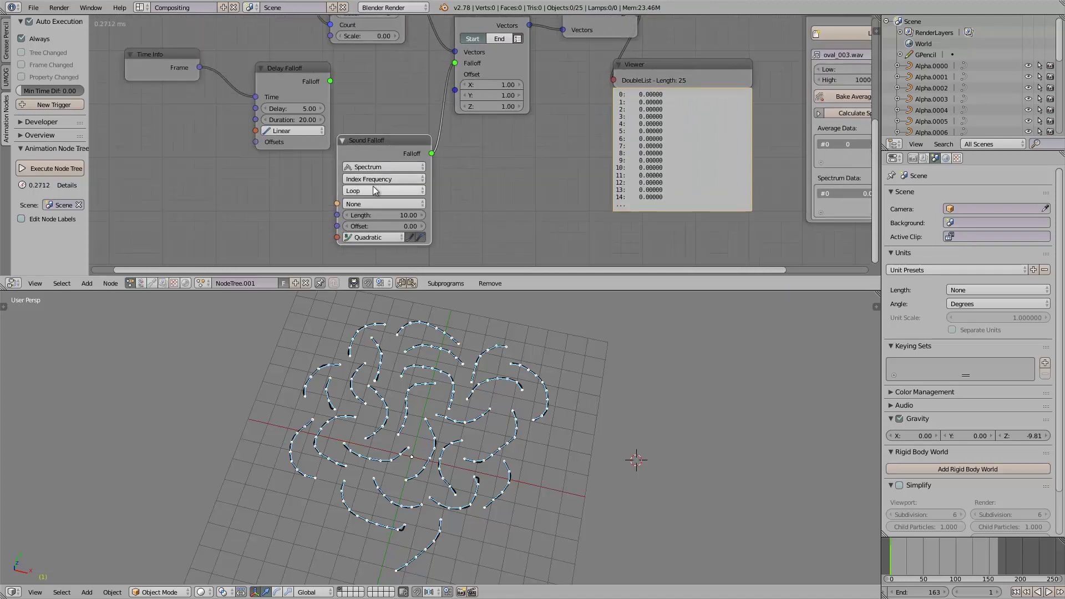
left_click(375, 191)
left_click(361, 179)
Start playback, reposition the Sound Falloff node and choose the #0 oval_003.wav spectrum bake as its sound
key("alt+a")
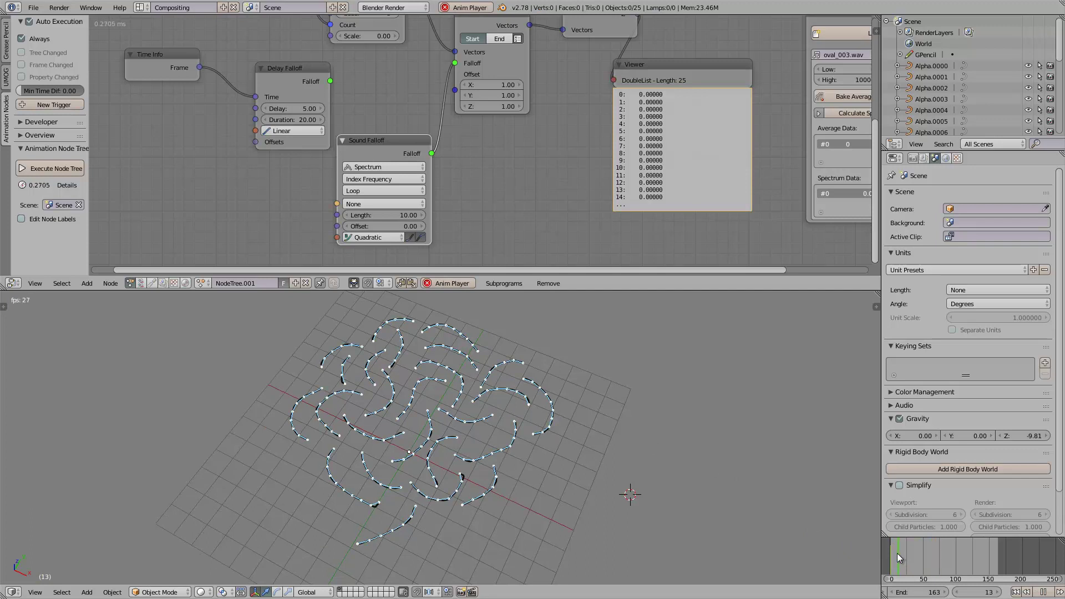
left_click_drag(389, 155, 397, 140)
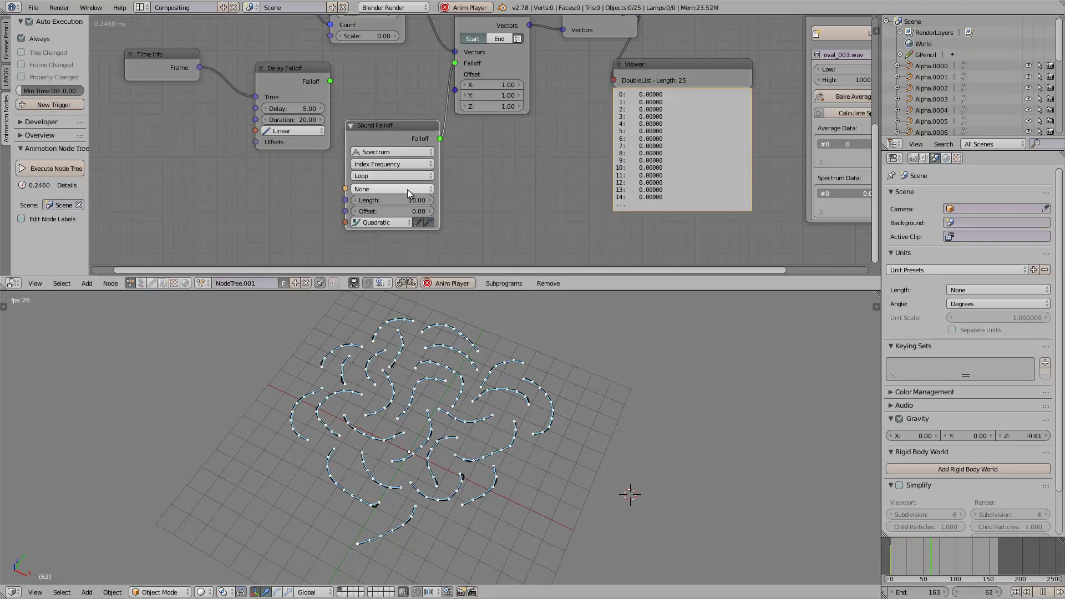
left_click(391, 188)
left_click(394, 174)
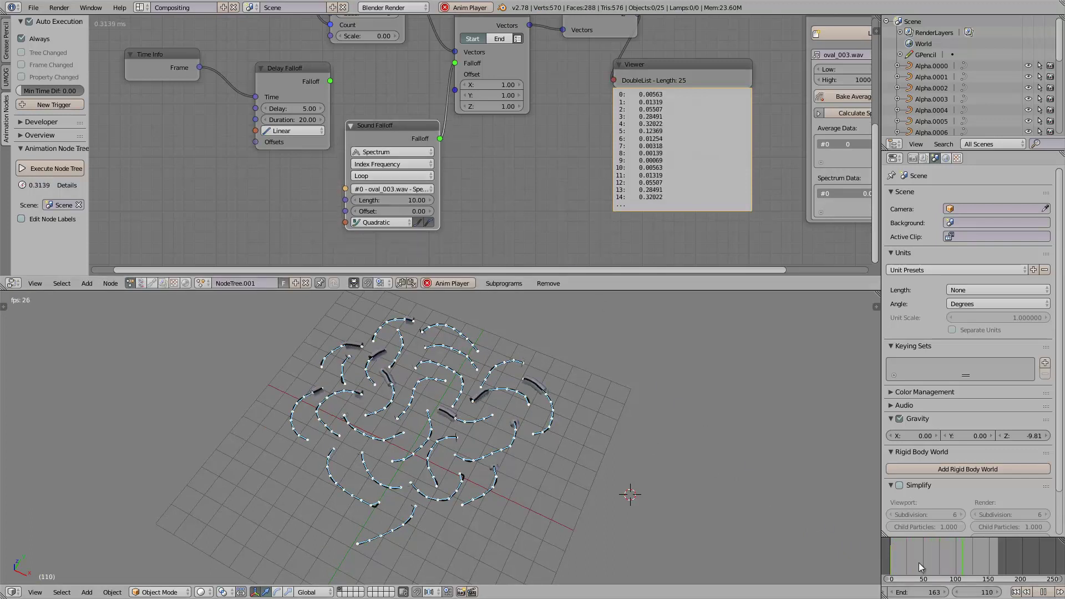
Restart playback from the beginning to watch the spectrum-driven curves, and stop the animation
left_click(892, 556)
middle_click_drag(494, 459, 526, 443)
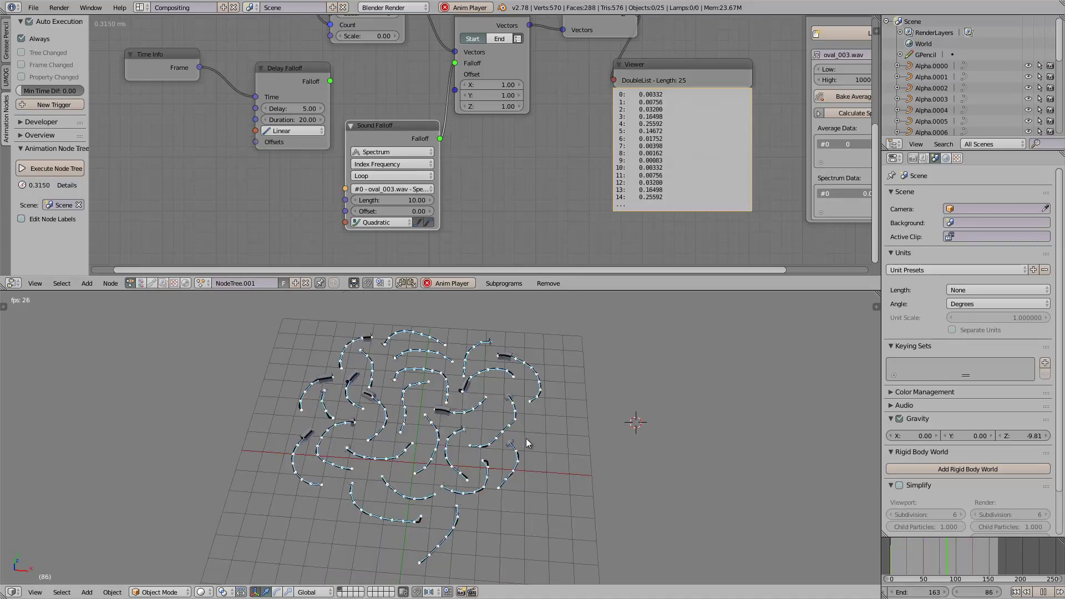
middle_click_drag(527, 442, 520, 436)
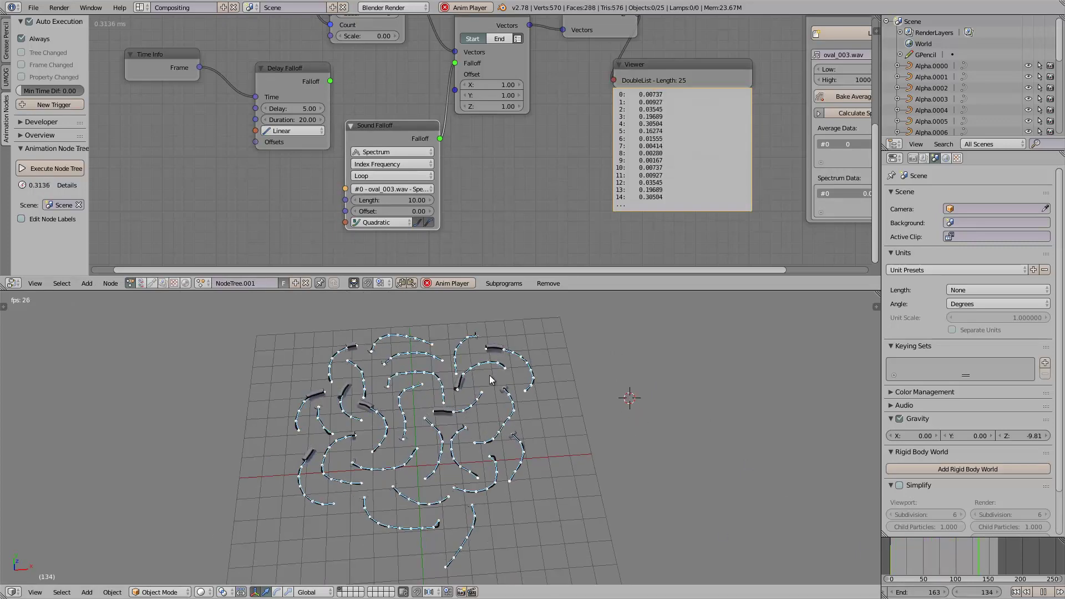
key("Escape")
Move the Viewer node slightly away from its neighbours and start playback from frame 4
middle_click_drag(632, 194, 550, 196)
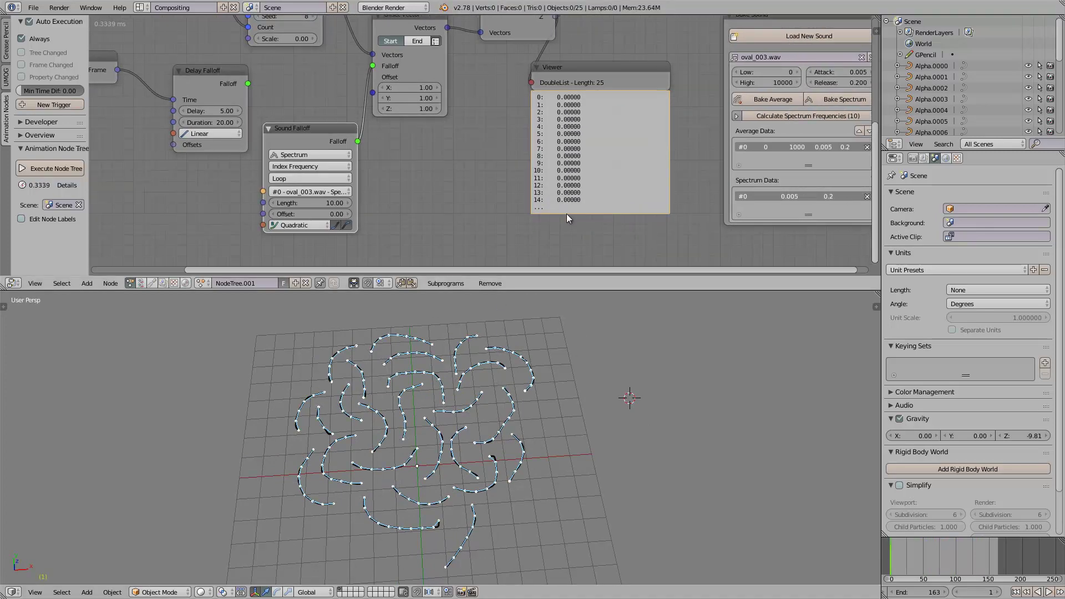
middle_click_drag(593, 104, 595, 89)
left_click_drag(594, 58, 620, 44)
middle_click_drag(426, 169, 437, 190)
left_click(893, 556)
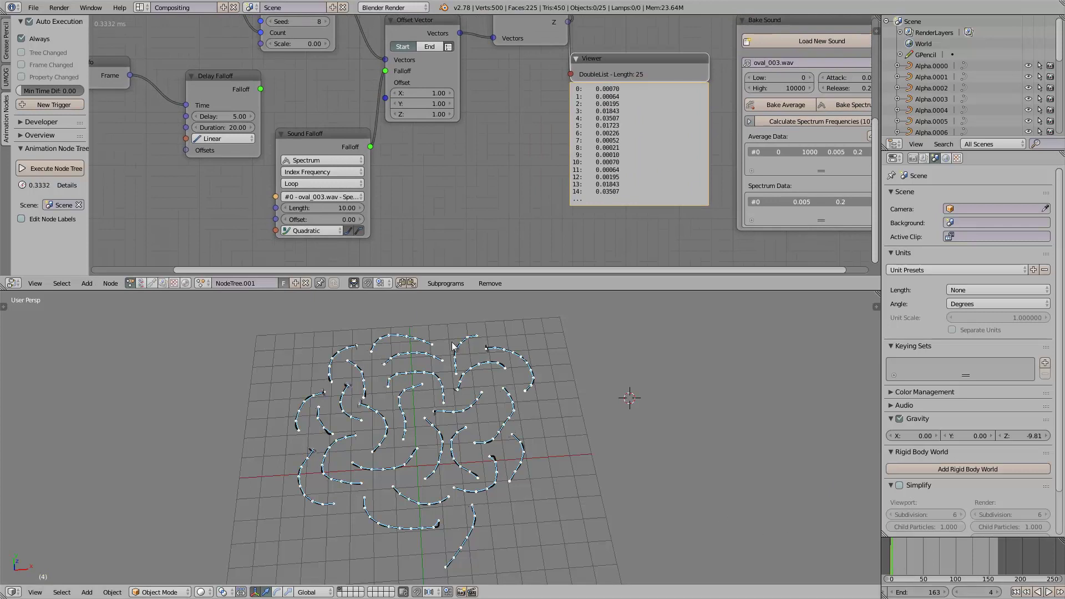
key("alt+a")
Try the Falloff Frequency type on the Sound Falloff node and switch it back to Index Frequency
left_click(339, 173)
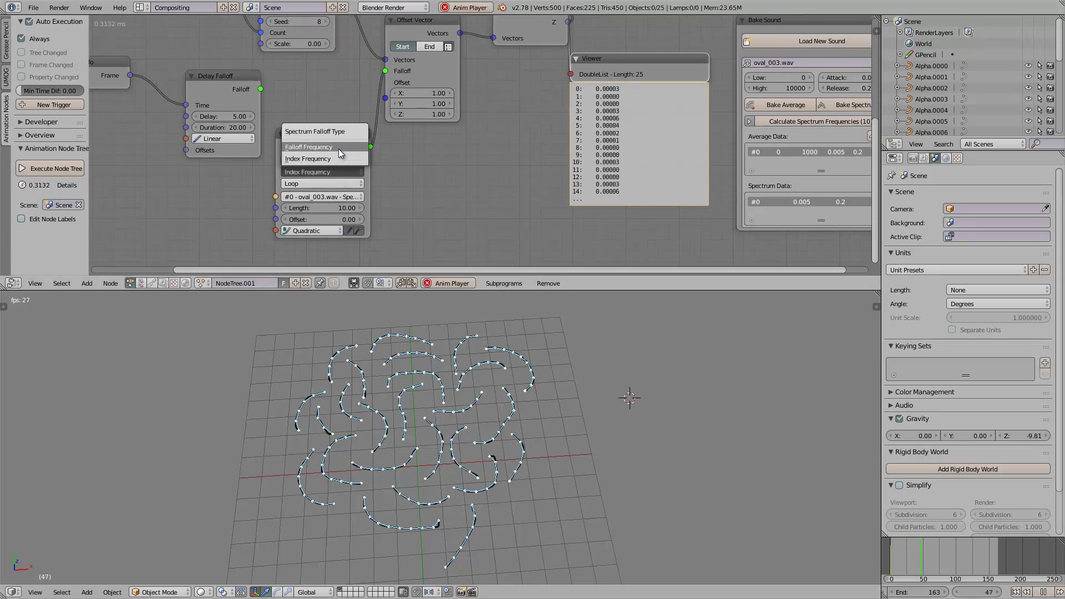
left_click(338, 148)
left_click(344, 170)
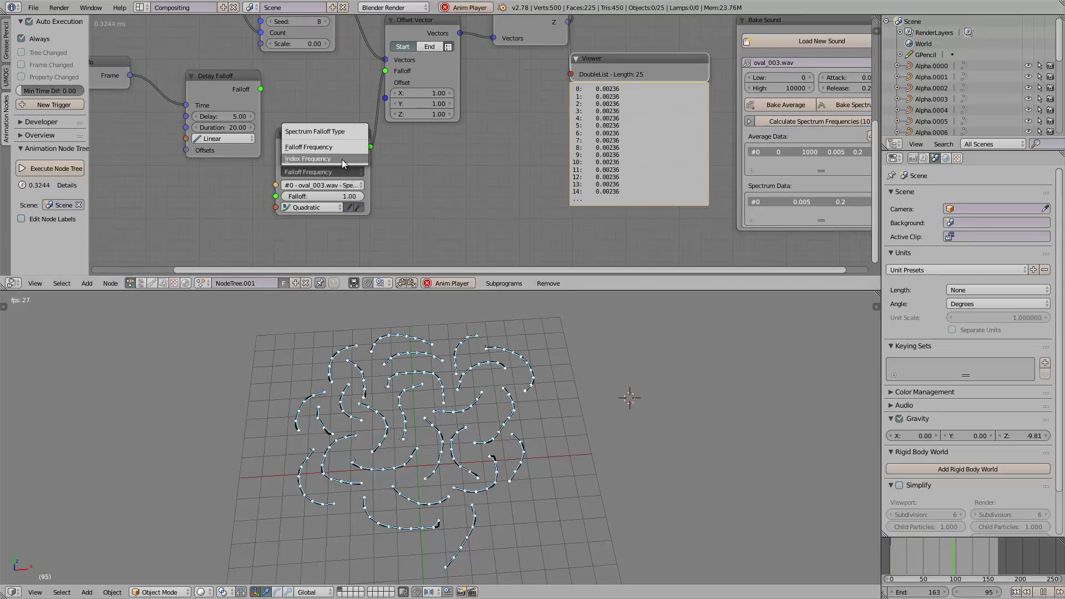
left_click(342, 159)
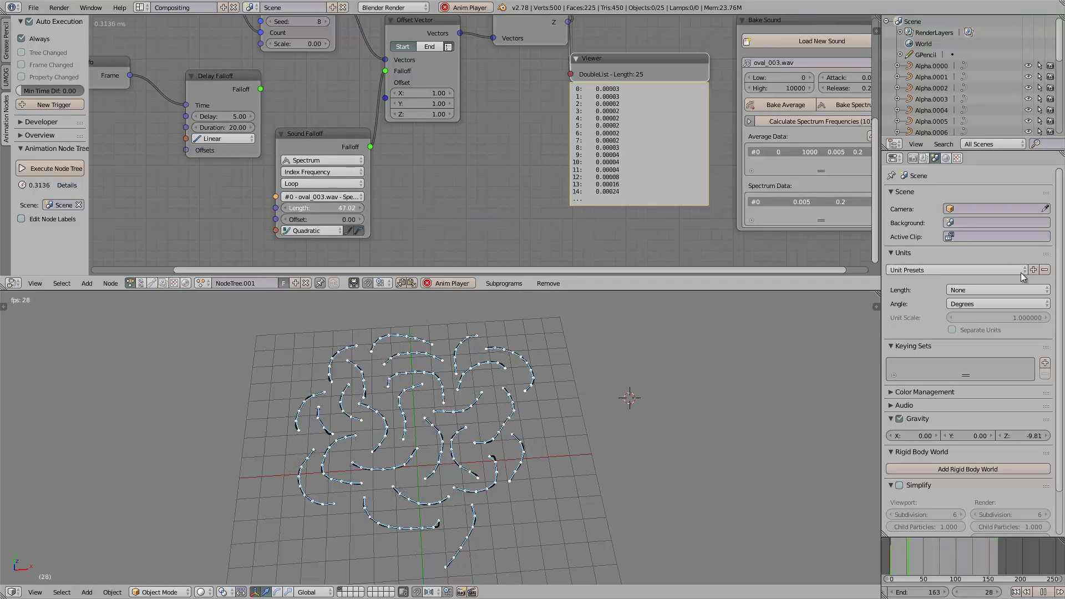
Set the Sound Falloff node's length to 25 and its offset to 0
left_click(327, 208)
type("25")
key("Return")
left_click_drag(351, 219, 325, 218)
left_click(330, 217)
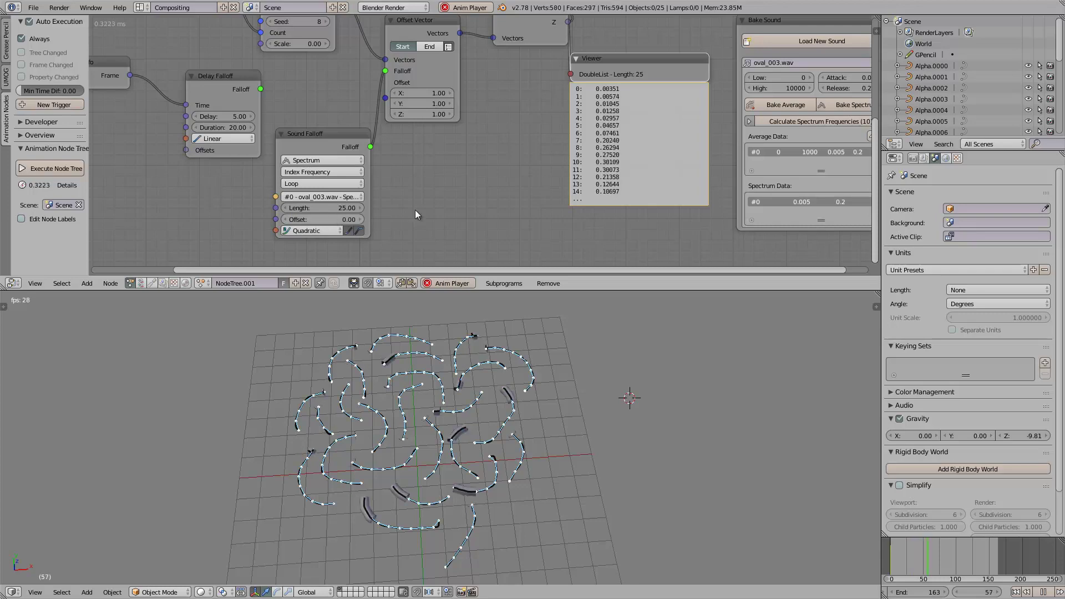
Stop the playback and move the node holding data.bevel_factor_end farther away from the Separate Vector node
middle_click_drag(463, 165, 372, 242)
key("Escape")
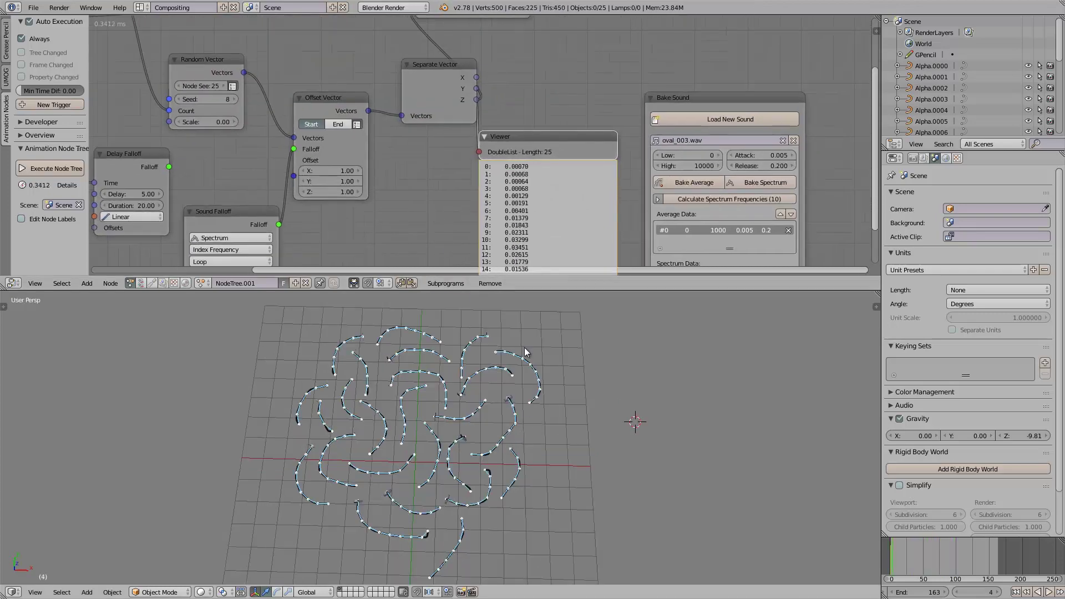
scroll(442, 195, "right", 3)
scroll(441, 195, "up", 2)
left_click_drag(434, 48, 641, 47)
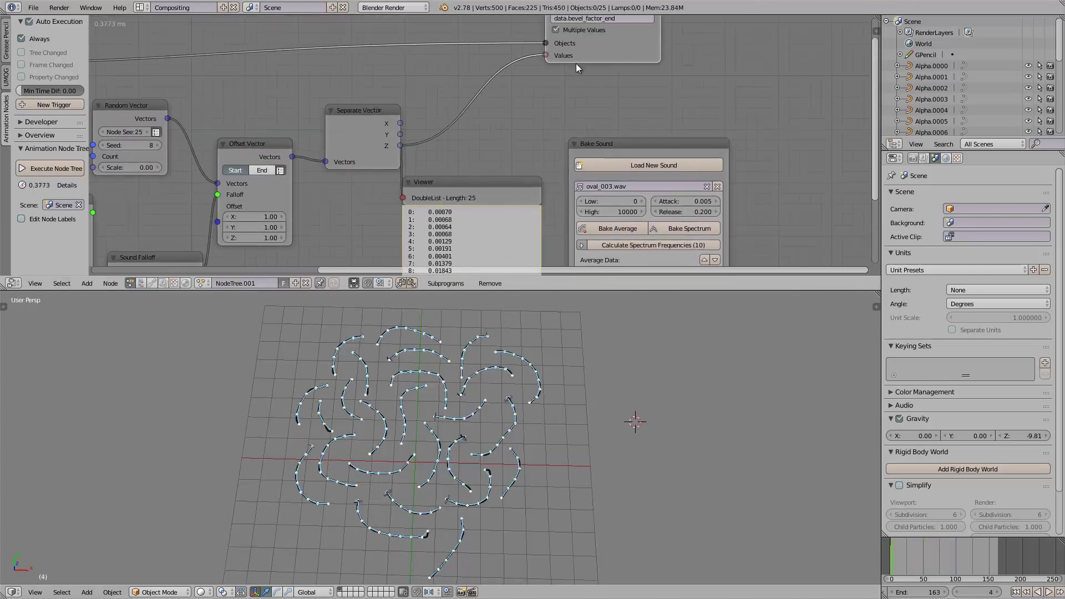
Insert a Map Range node into the link between Separate Vector's Z output and the Values input of the bevel factor node
key("shift+a")
left_click(484, 71)
type("map")
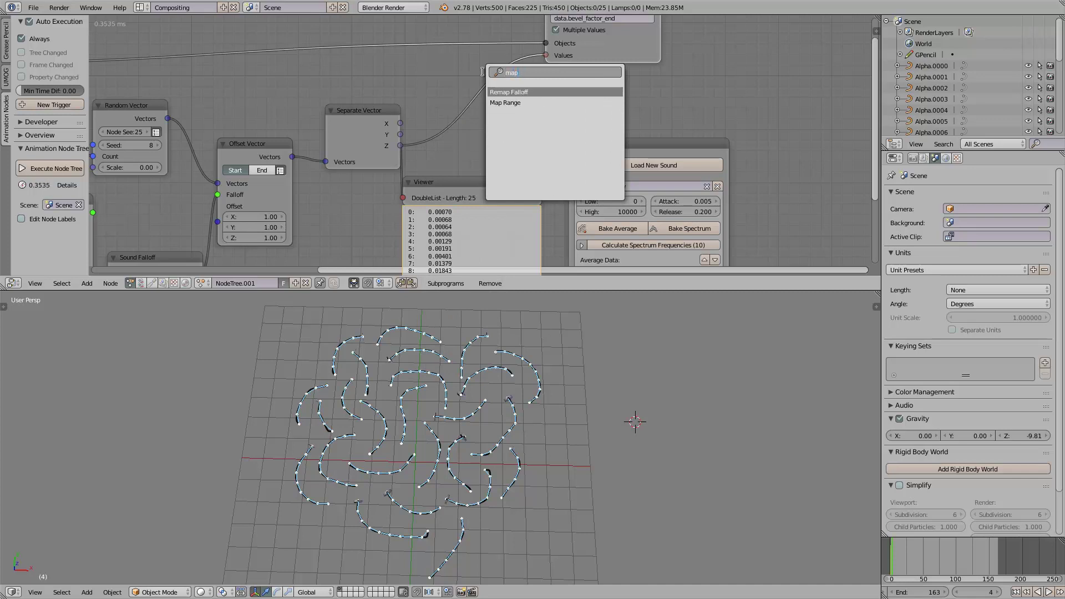
key("Down")
key("Return")
left_click(447, 62)
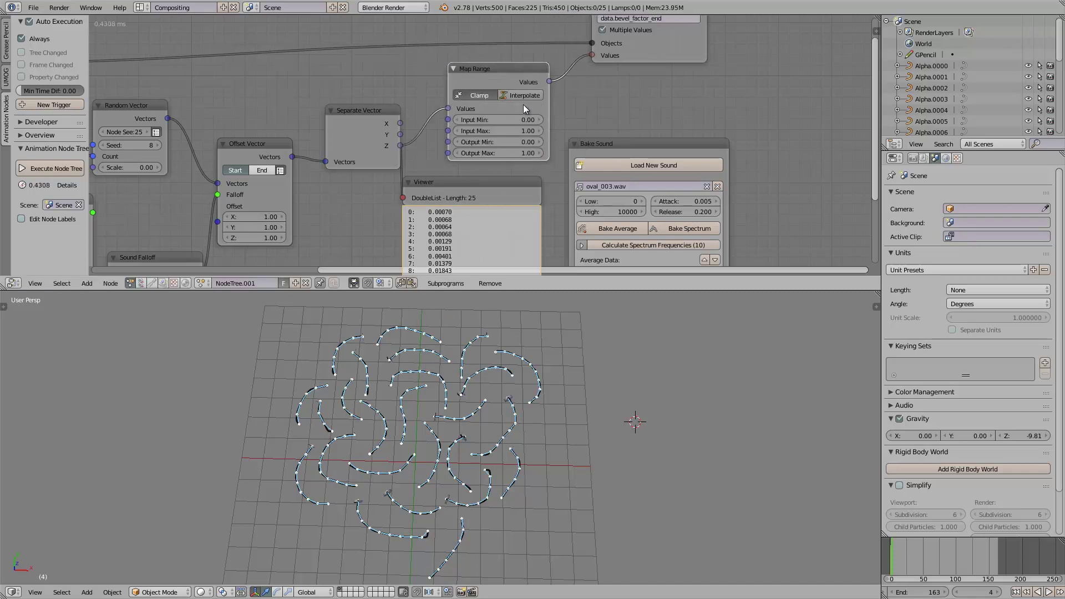
Set the Map Range node's Input Max to 0.50 and play the animation
left_click(519, 129)
key("alt+a")
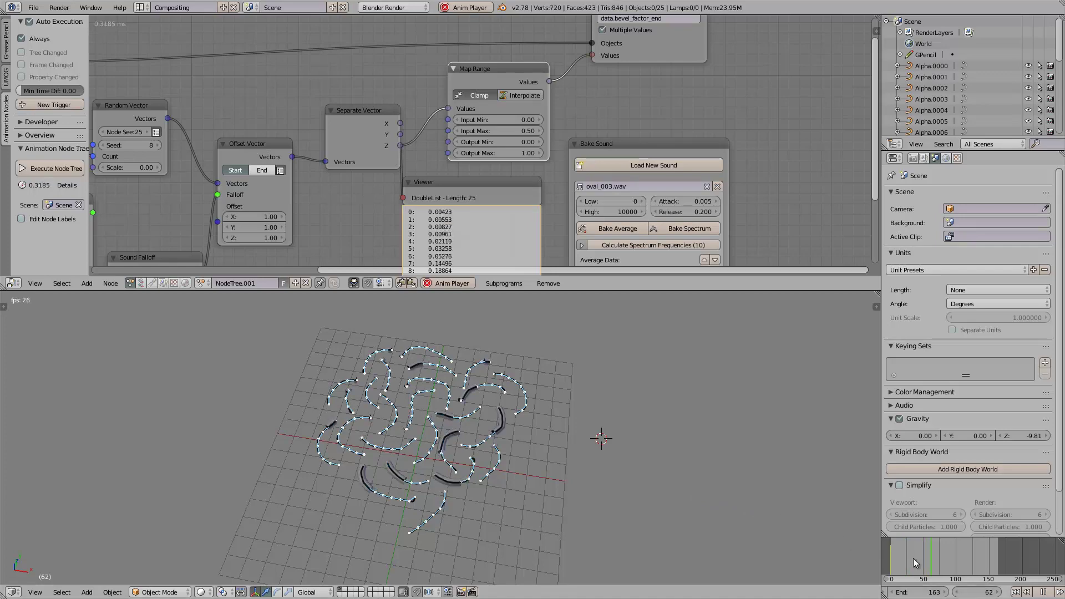
middle_click_drag(496, 435, 503, 434)
Raise the Map Range node's Output Max to 27.67 during playback and stop the animation
left_click_drag(512, 152, 41, 168)
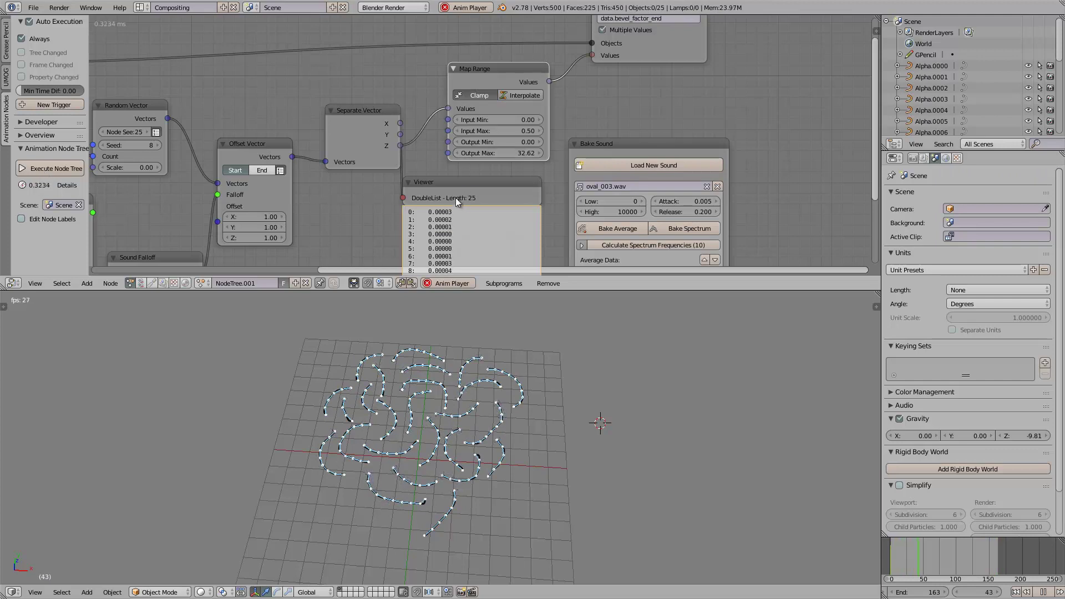
left_click_drag(506, 152, 424, 144)
middle_click_drag(419, 114, 618, 54)
scroll(414, 162, "up", 1)
key("alt+a")
Switch the Sound Falloff node's type from Index Frequency to Falloff Frequency
middle_click_drag(552, 418, 555, 399)
middle_click_drag(383, 125, 389, 76)
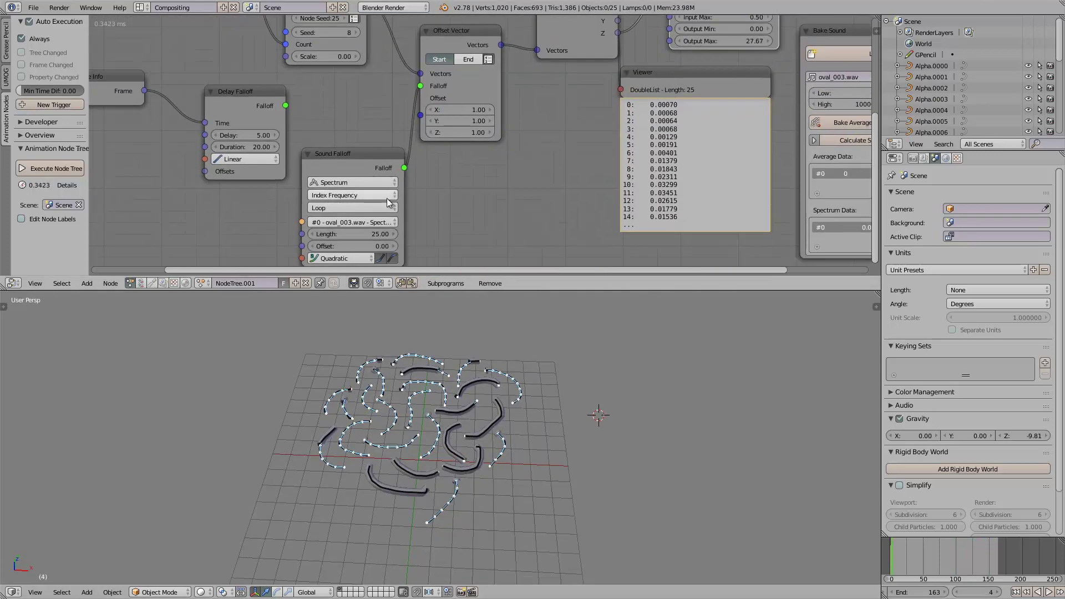
left_click(387, 198)
left_click(381, 169)
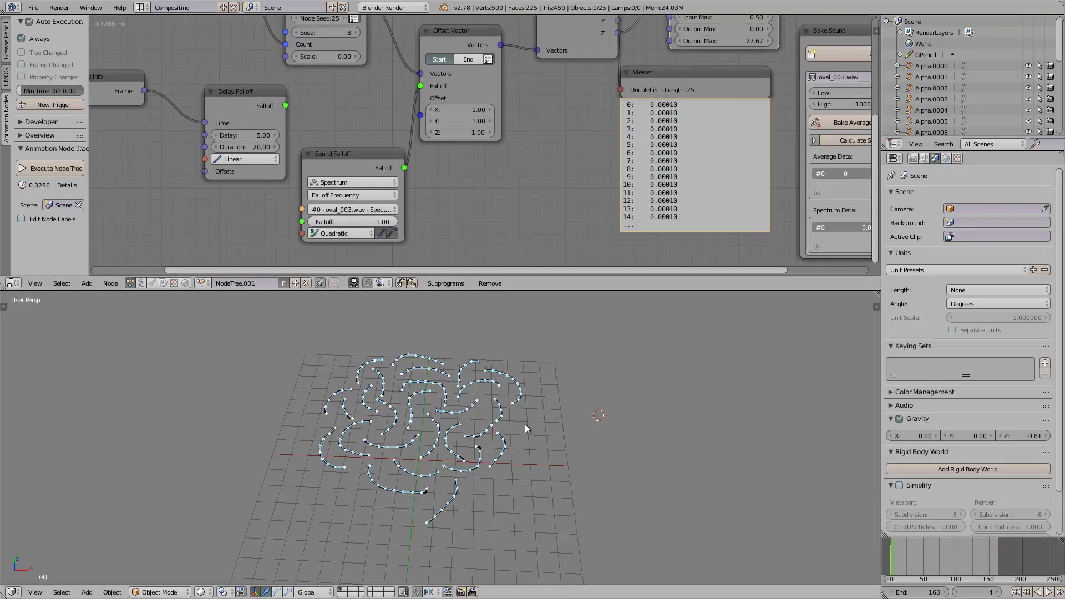
middle_click_drag(535, 432, 552, 465)
left_click(875, 548)
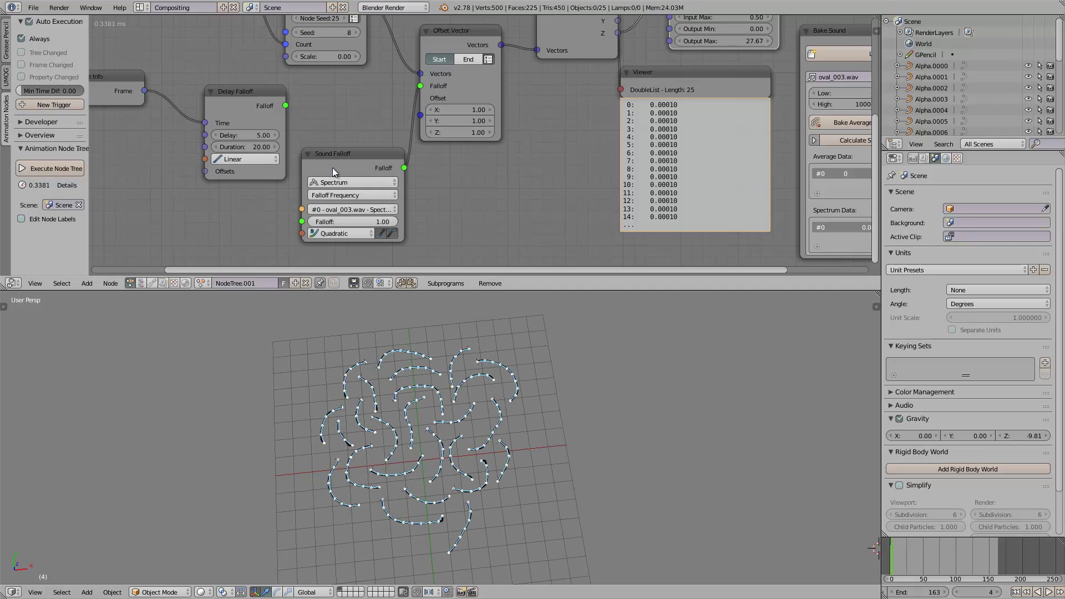
Try the Average sound type with the oval_003.wav average data on the Sound Falloff node and return to Spectrum
left_click(349, 182)
left_click(348, 168)
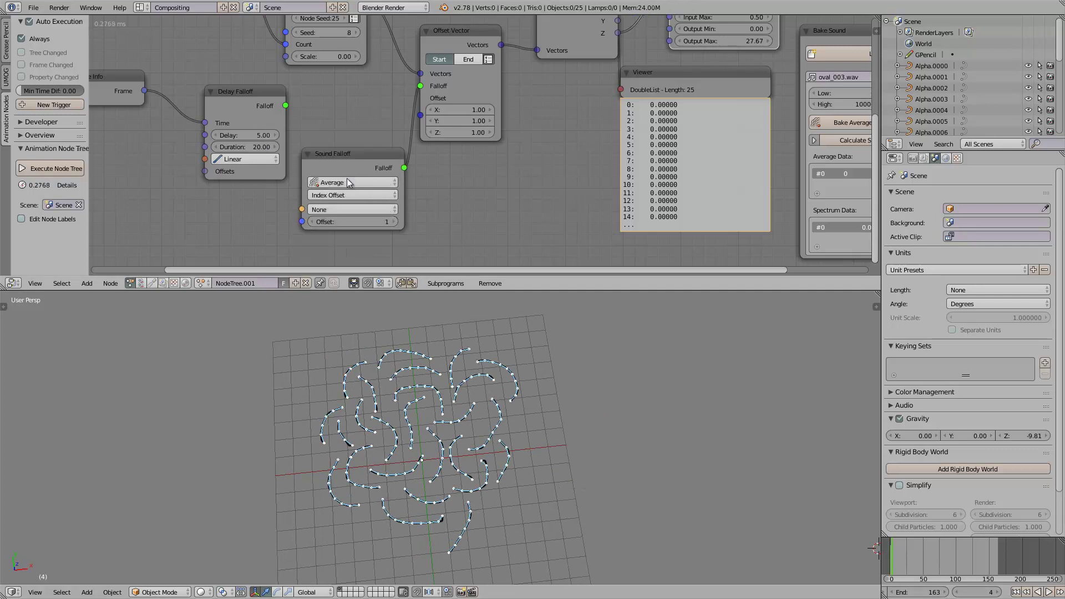
left_click(358, 208)
left_click(362, 196)
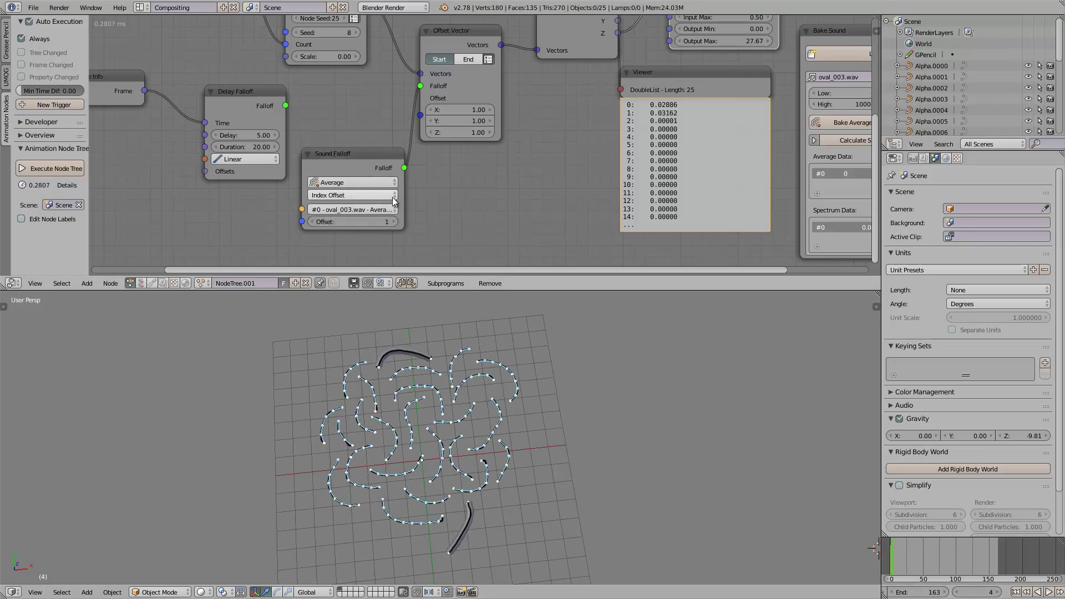
left_click(354, 181)
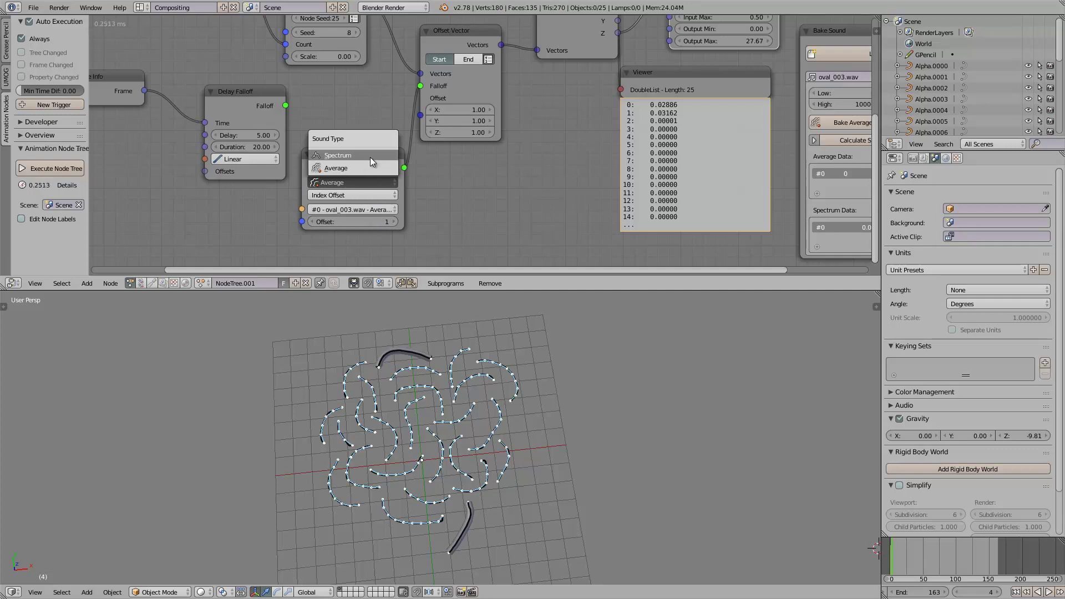
left_click(370, 158)
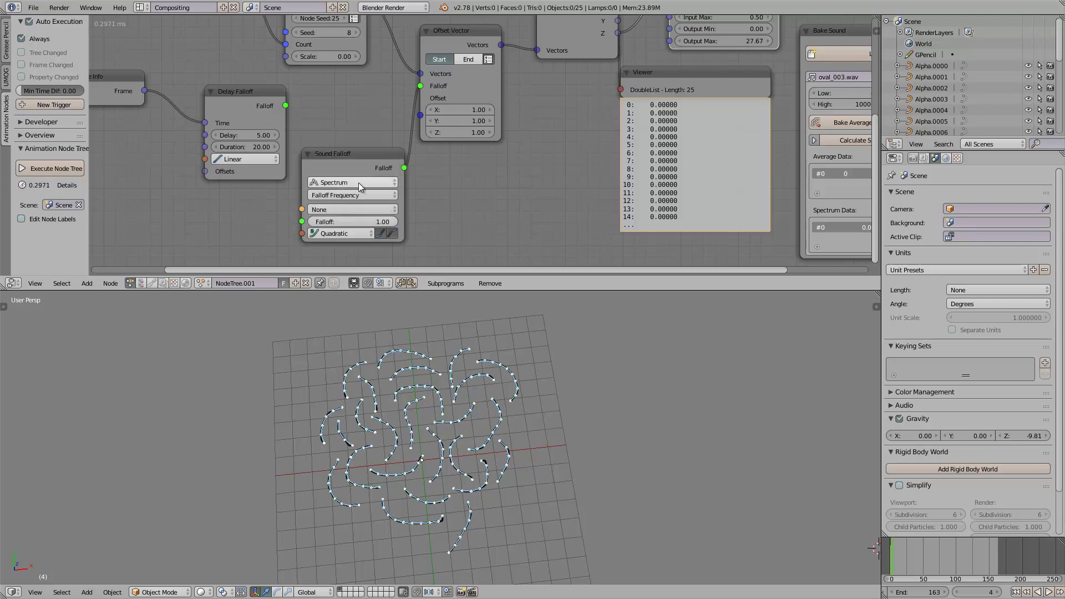
Set the Sound Falloff node to Average with Index Offset, using the bake data #0 - oval_003.wav - Average
left_click(358, 182)
left_click(347, 169)
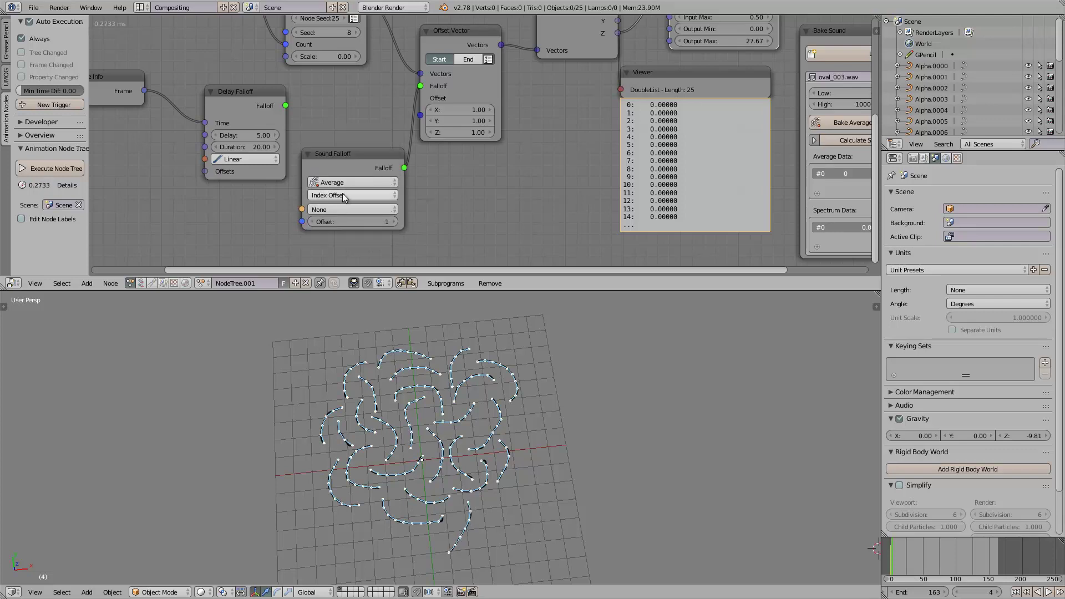
left_click(341, 193)
left_click(344, 184)
left_click(334, 209)
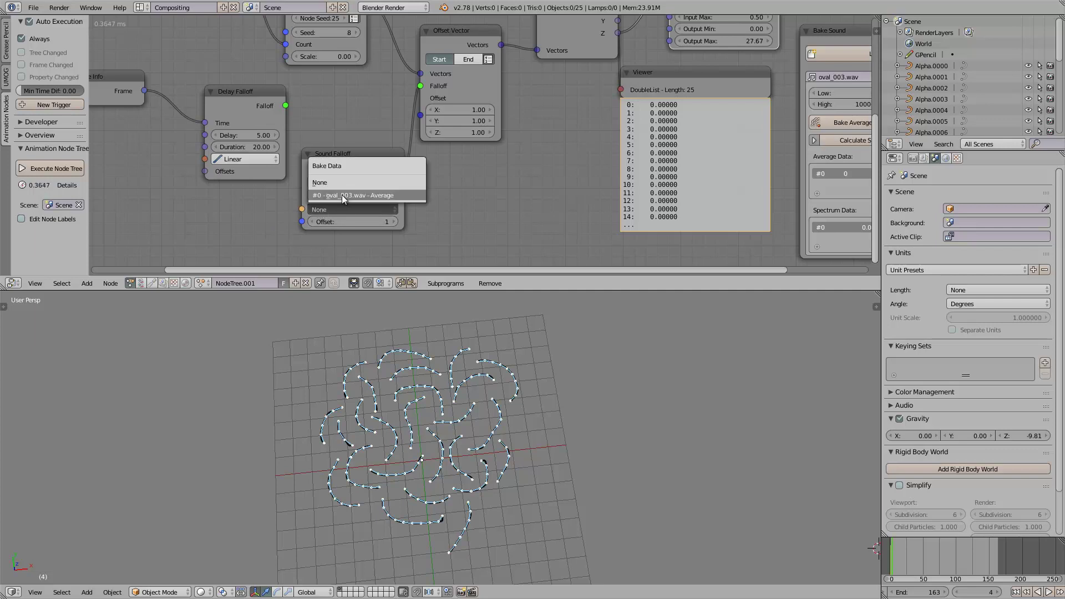
left_click(342, 195)
Raise the Sound Falloff node's offset to 9 and play the animation from the beginning
left_click(395, 220)
left_click(395, 221)
left_click(393, 221)
left_click_drag(364, 223, 378, 222)
left_click(541, 379)
key("alt+a")
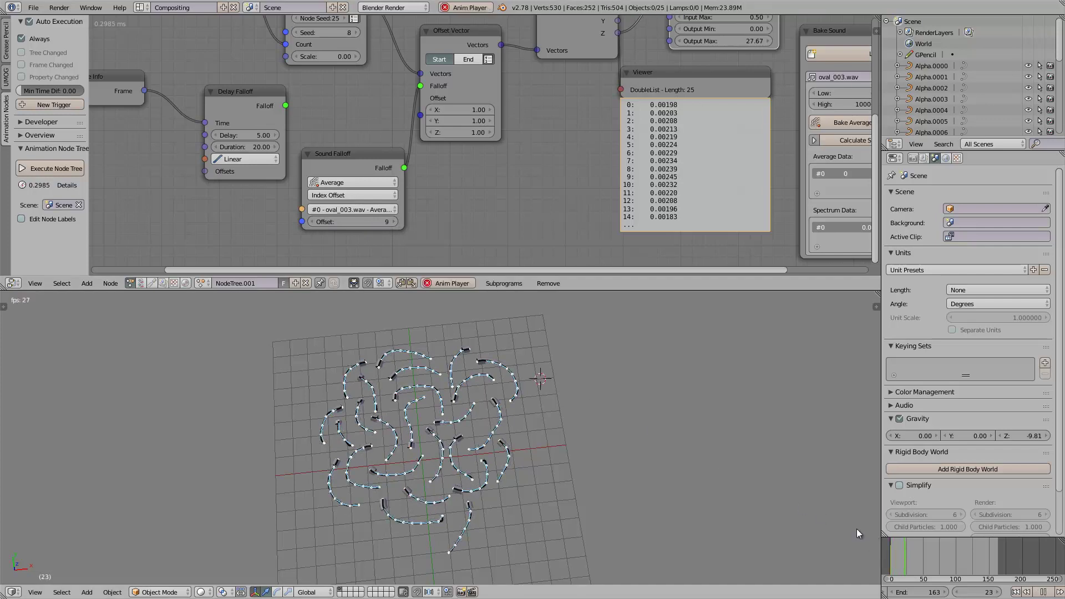
left_click_drag(907, 561, 890, 557)
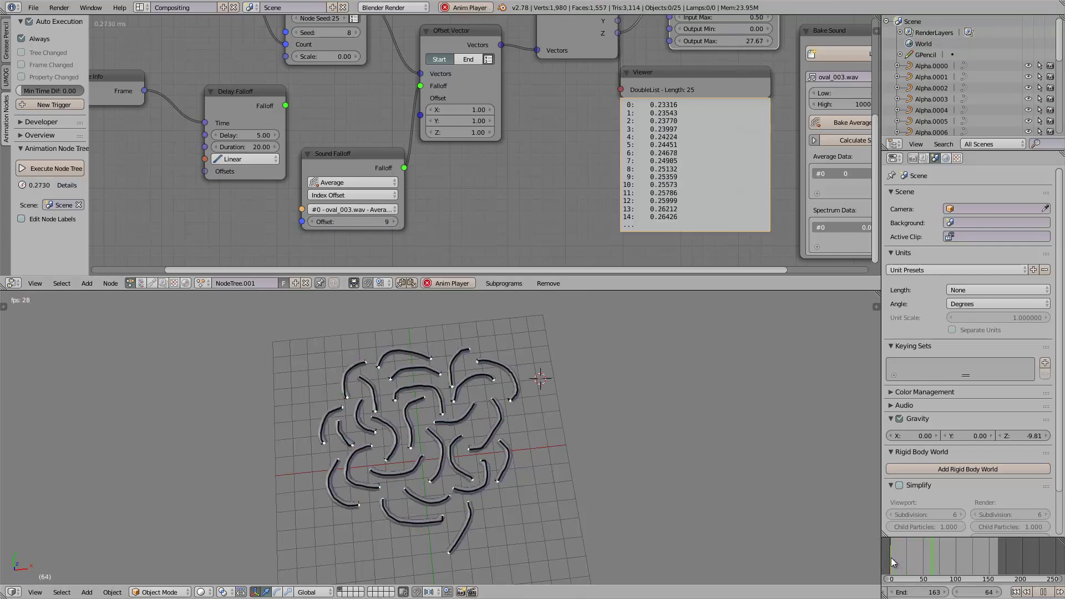
Lower the Sound Falloff node's offset to 0 while the animation plays
left_click(311, 221)
left_click(311, 222)
left_click(310, 222)
left_click(310, 222)
left_click(311, 222)
left_click(311, 222)
left_click(312, 222)
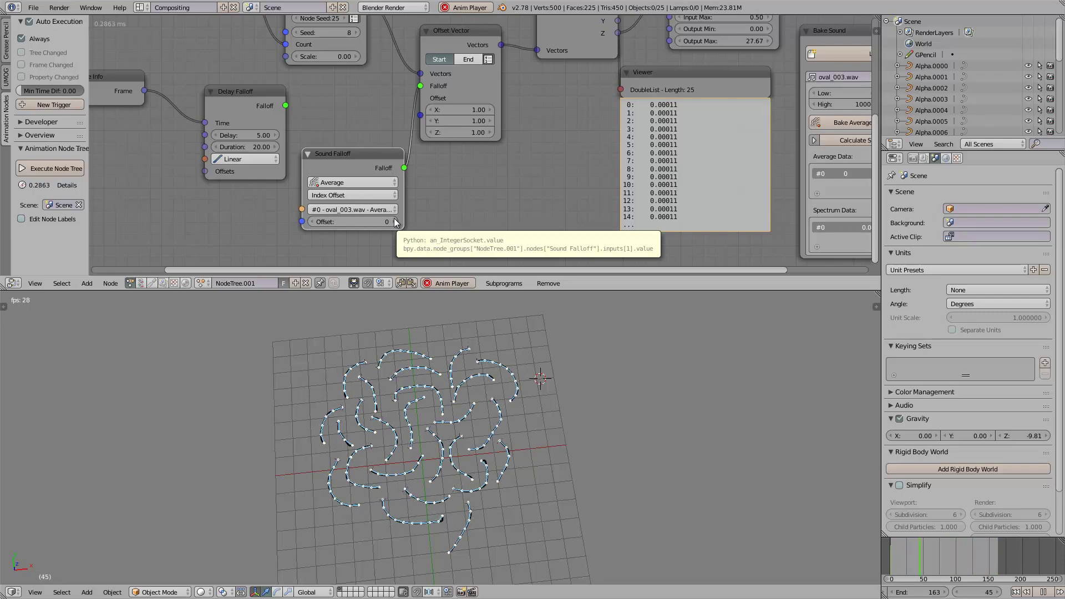
Set the Map Range node's Output Max to 1.00
middle_click_drag(614, 101, 500, 184)
left_click_drag(617, 118, 574, 122)
left_click(575, 124)
type("1")
key("Return")
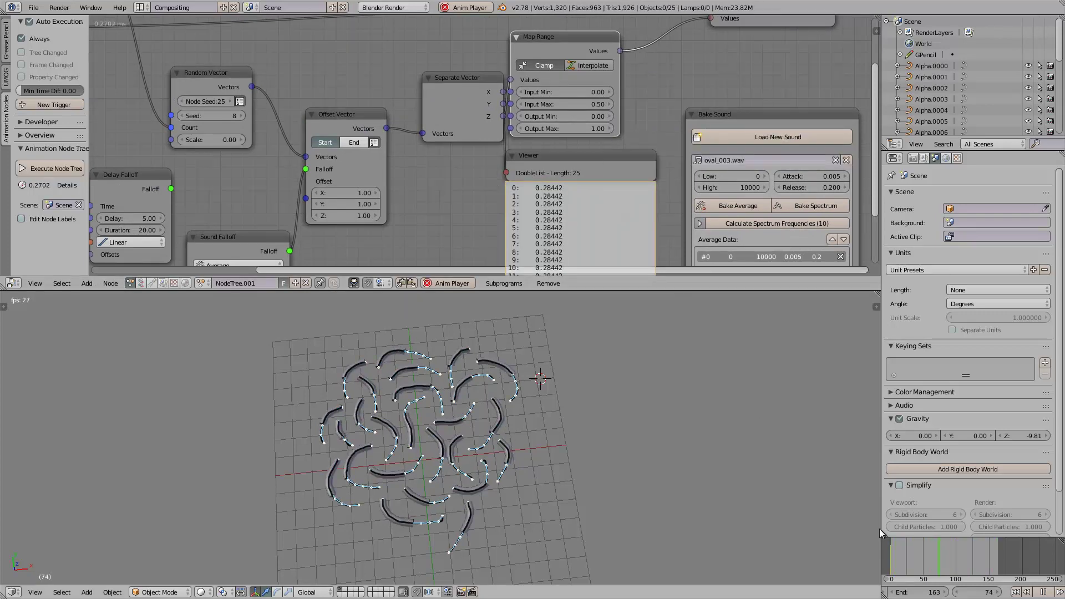
Maximize the 3D view to inspect the animated curves, stop the playback and restore the previous layout
key("shift+space")
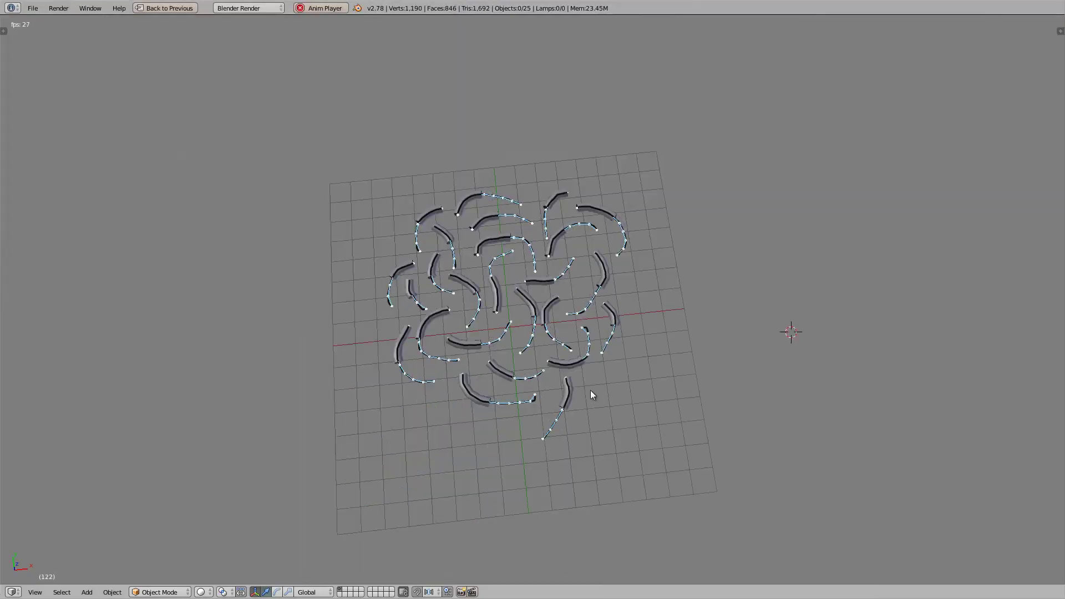
middle_click_drag(608, 370, 580, 309)
scroll(629, 324, "up", 1)
key("Escape")
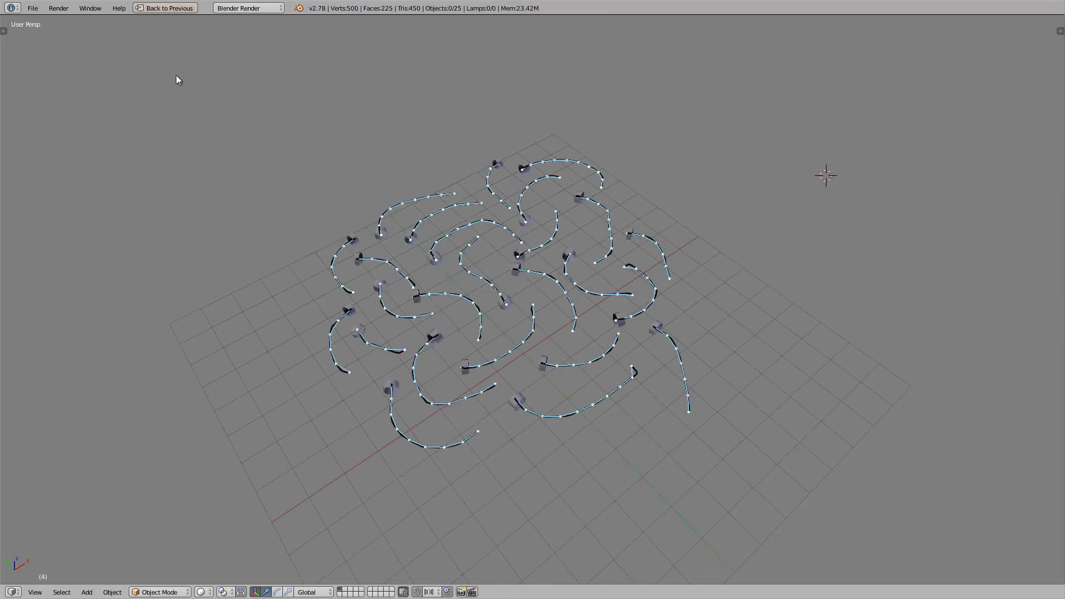
left_click(165, 8)
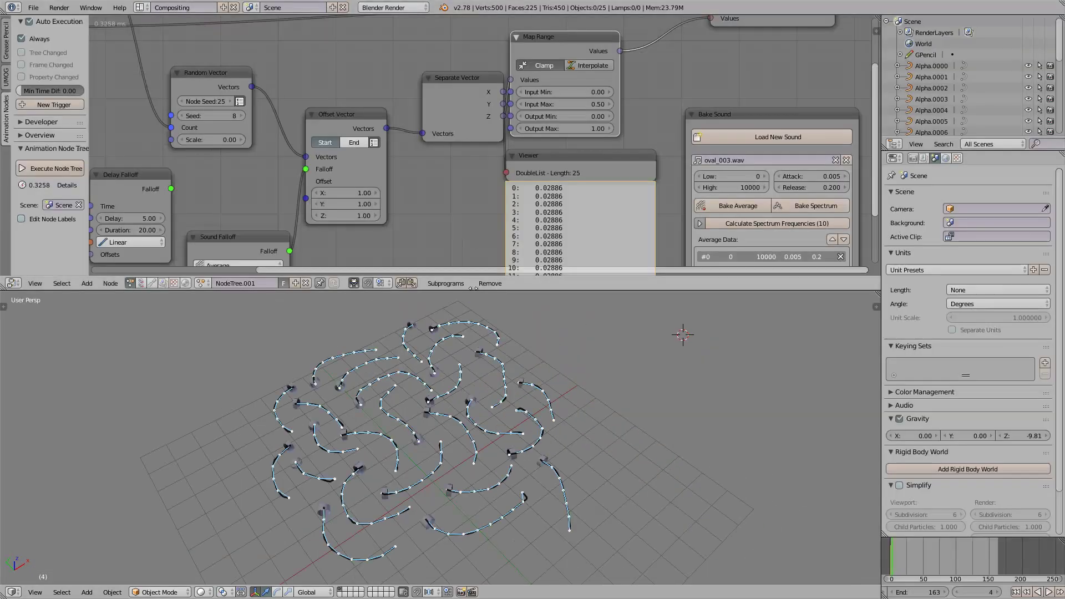
Switch the screen layout to 3D View Full and bring the curves closer into view
left_click(141, 8)
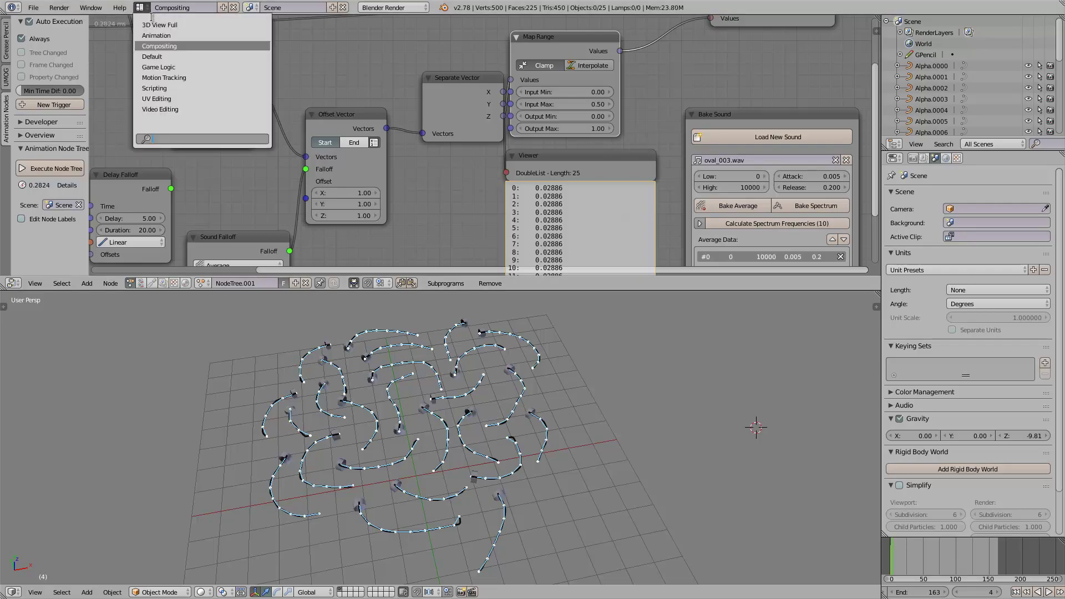
left_click(159, 24)
middle_click_drag(491, 127, 503, 217)
scroll(504, 216, "up", 3)
scroll(527, 241, "down", 3)
middle_click_drag(538, 251, 1035, 84)
Split a narrow strip off the 3D view, turn it into a Timeline, enlarge it slightly and go to frame 1
left_click_drag(1059, 18, 1018, 74)
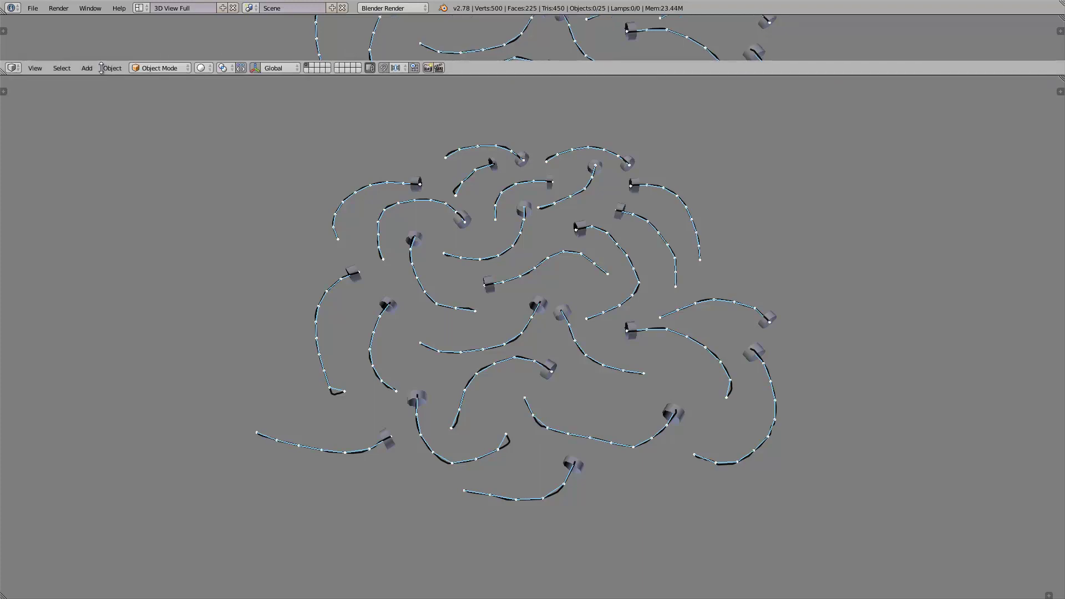
left_click(12, 68)
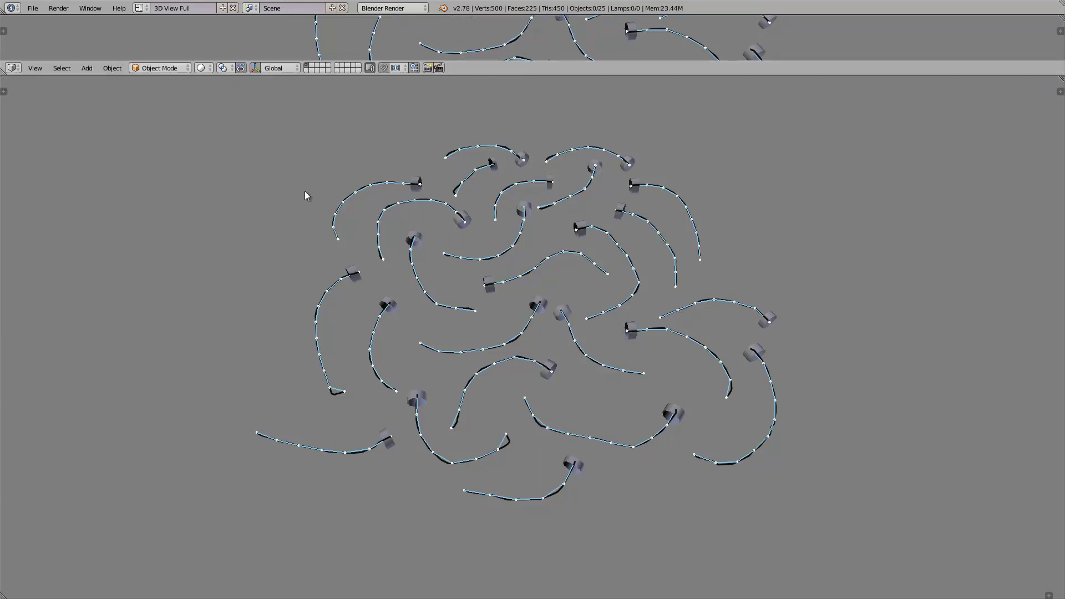
left_click(13, 68)
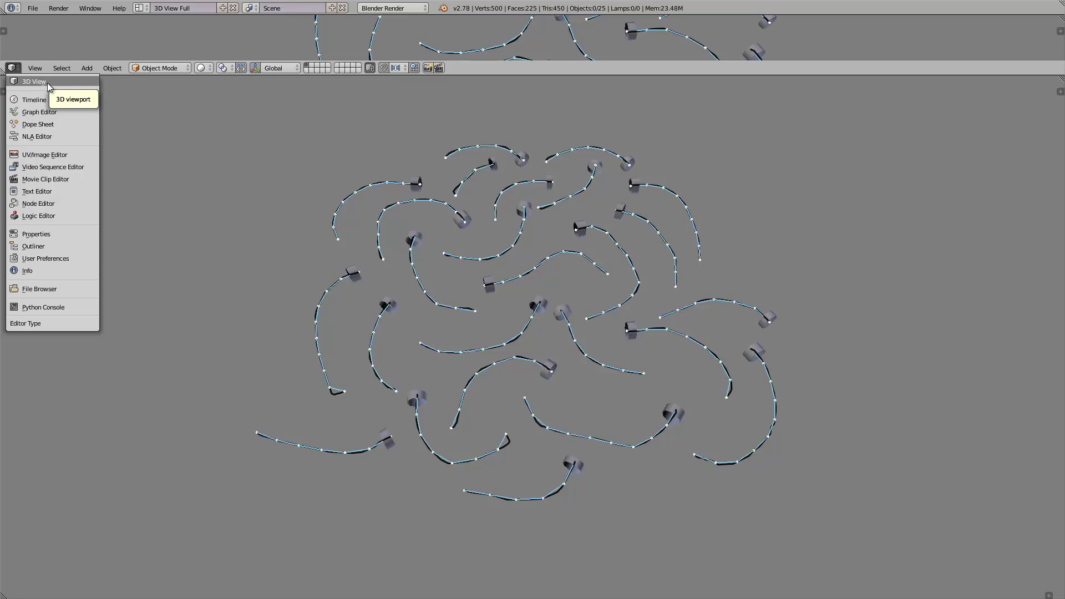
left_click(48, 98)
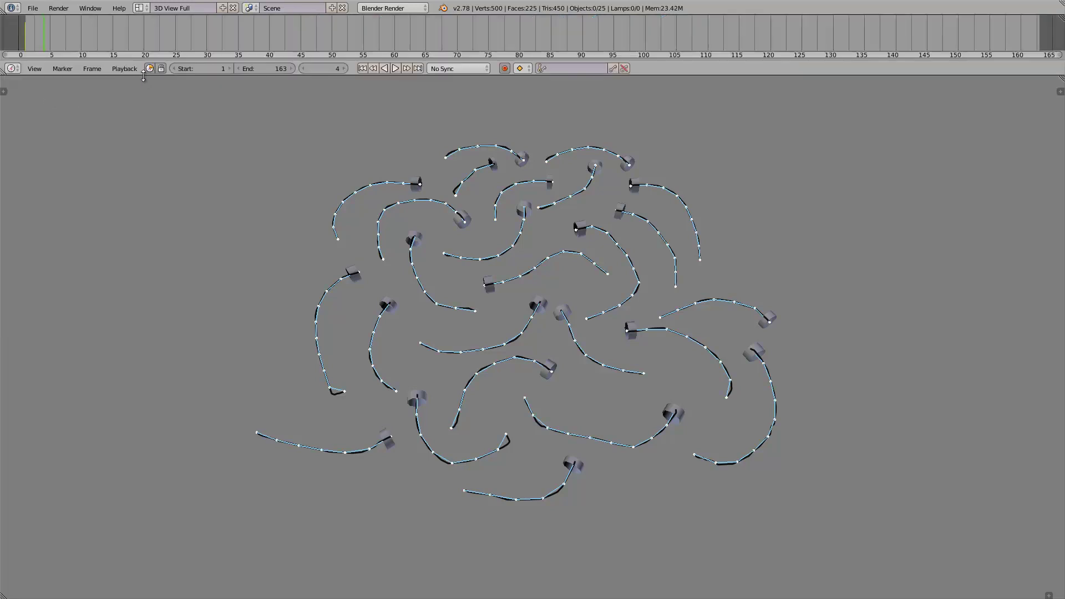
left_click_drag(144, 77, 154, 91)
left_click(363, 84)
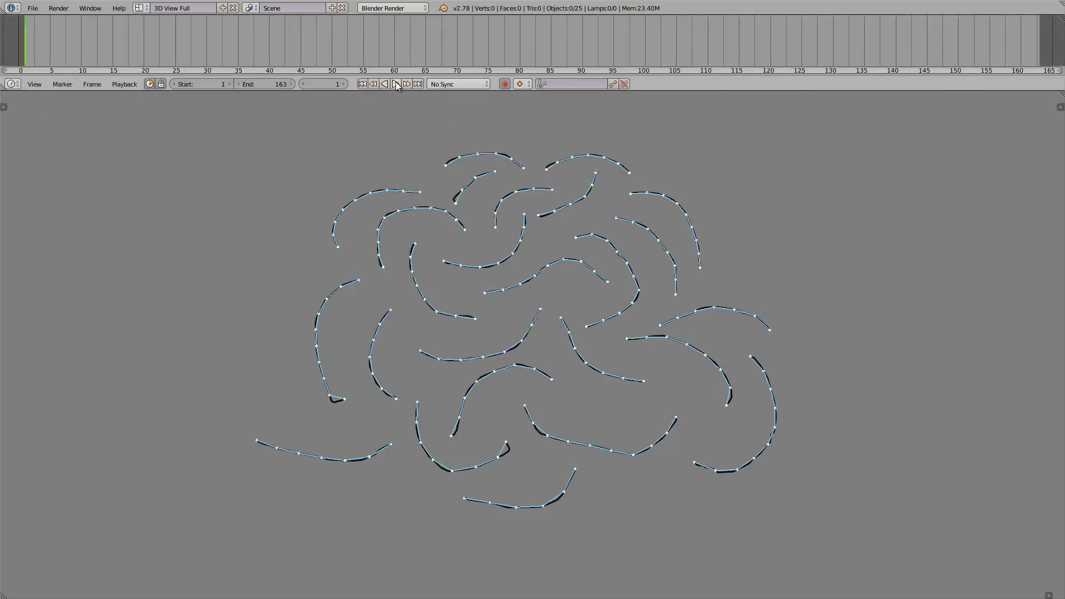
Enable Ambient Occlusion in the 3D view's shading settings
left_click(1058, 106)
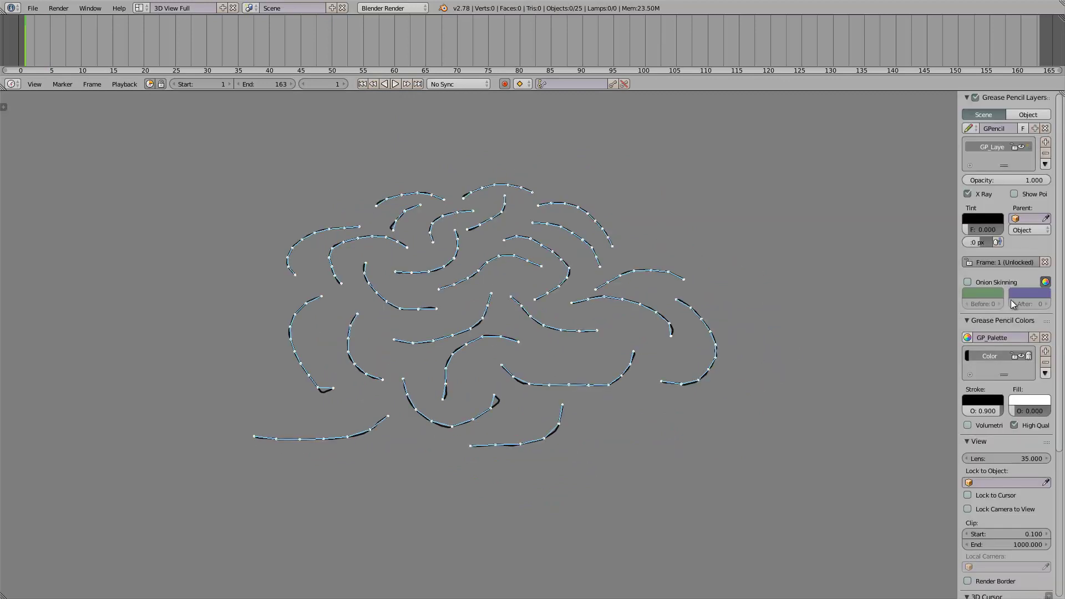
scroll(1026, 388, "down", 5)
left_click(985, 513)
scroll(999, 529, "down", 3)
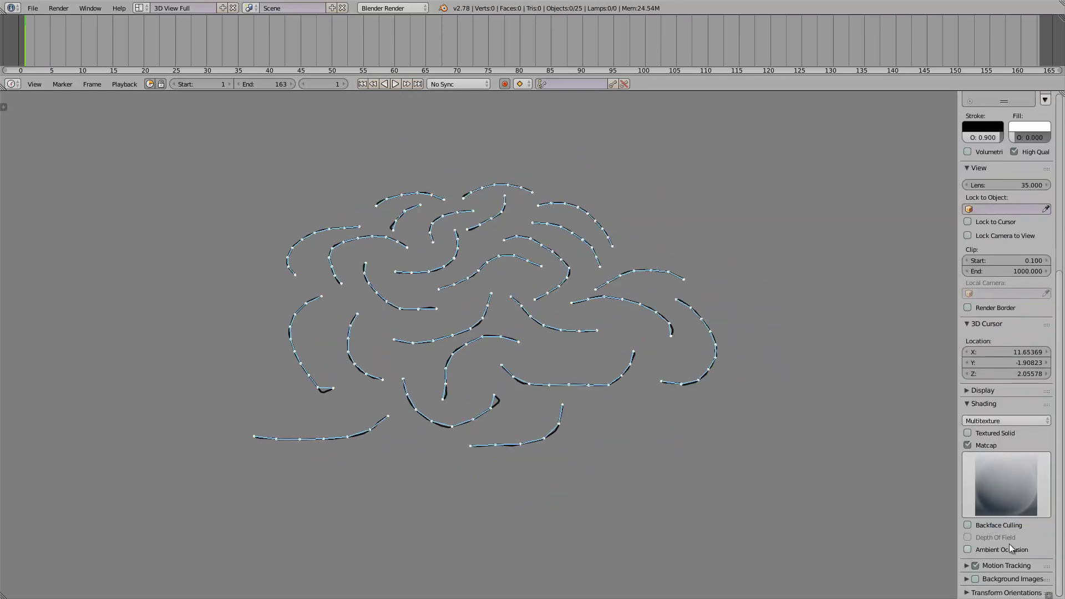
left_click(996, 548)
Play the animation and set its end frame to 250
middle_click_drag(801, 393, 653, 332)
left_click(395, 83)
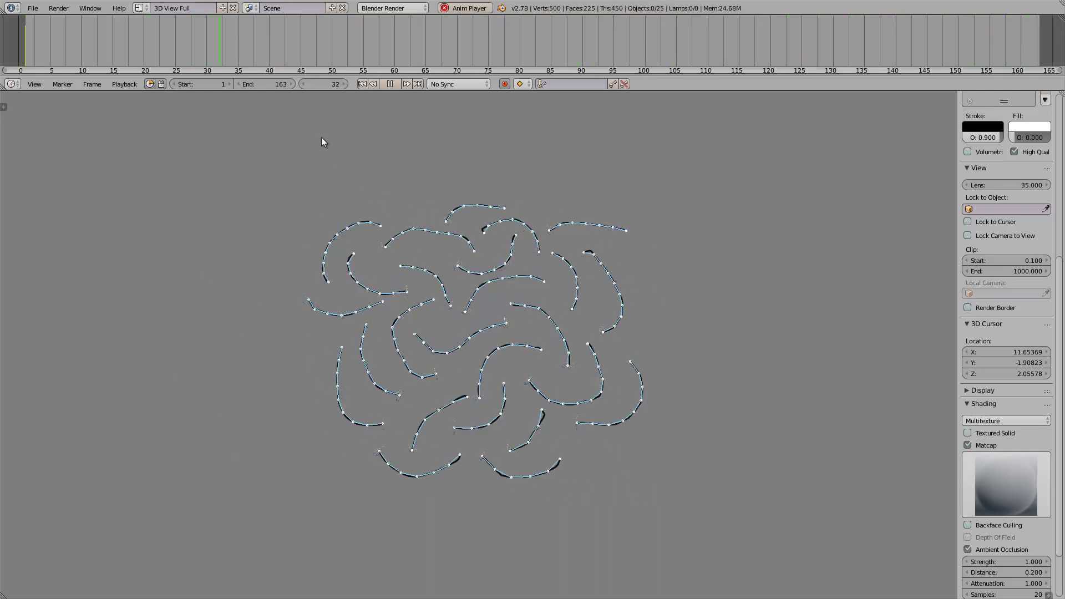
left_click(271, 84)
type("250")
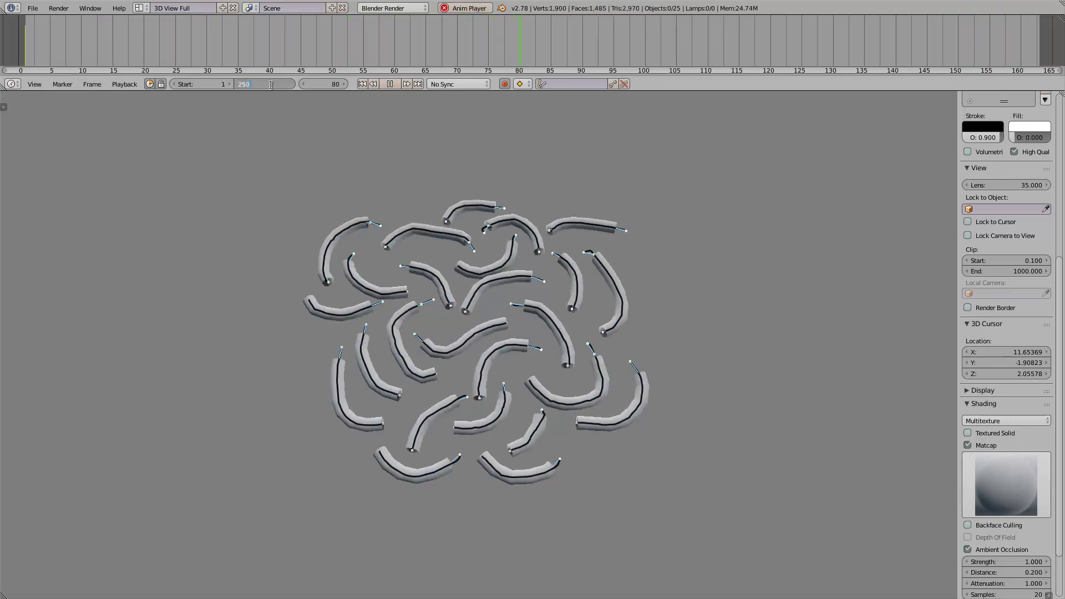
key("Return")
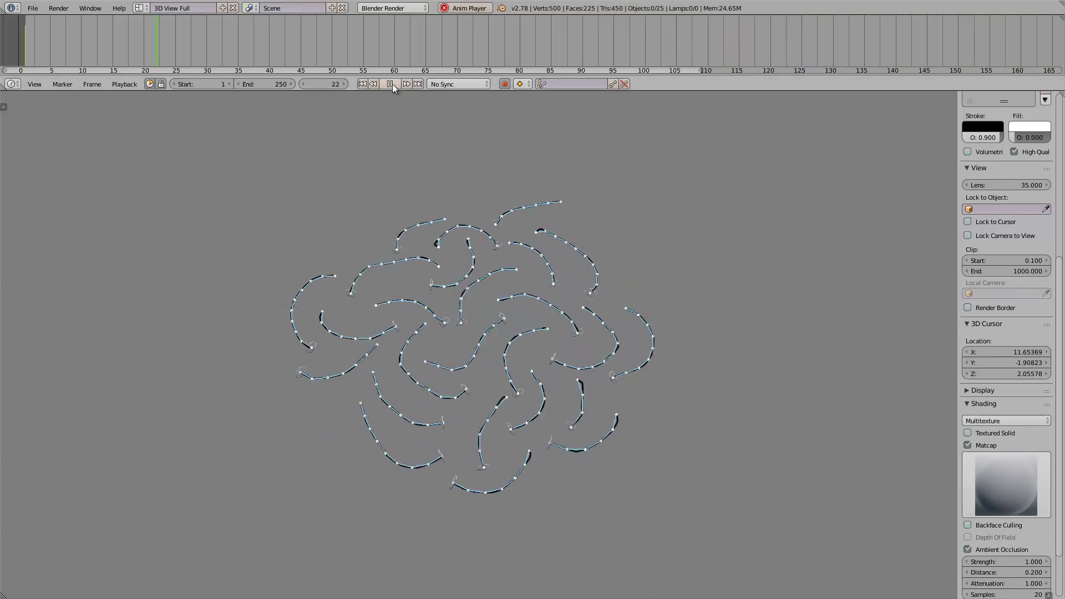
Set the animation's end frame to 350 and stop the playback
left_click(271, 81)
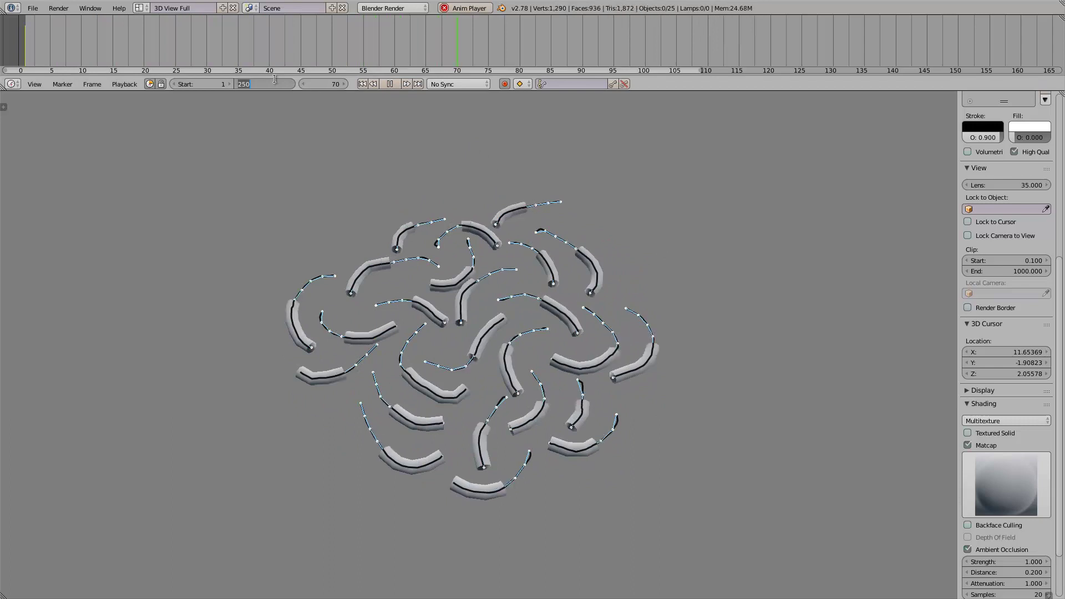
type("2")
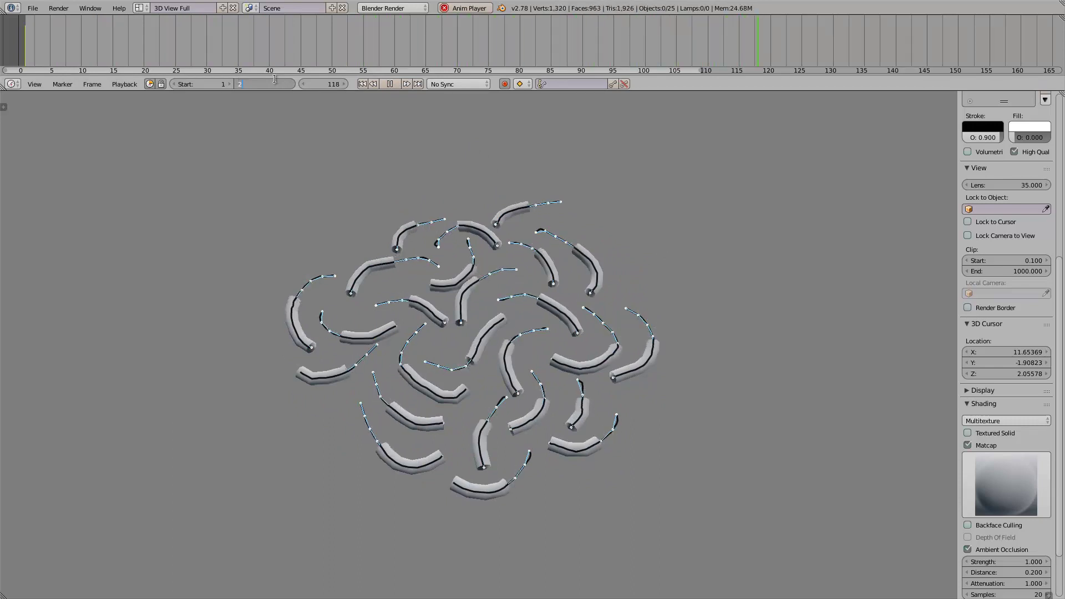
type("50")
key("Return")
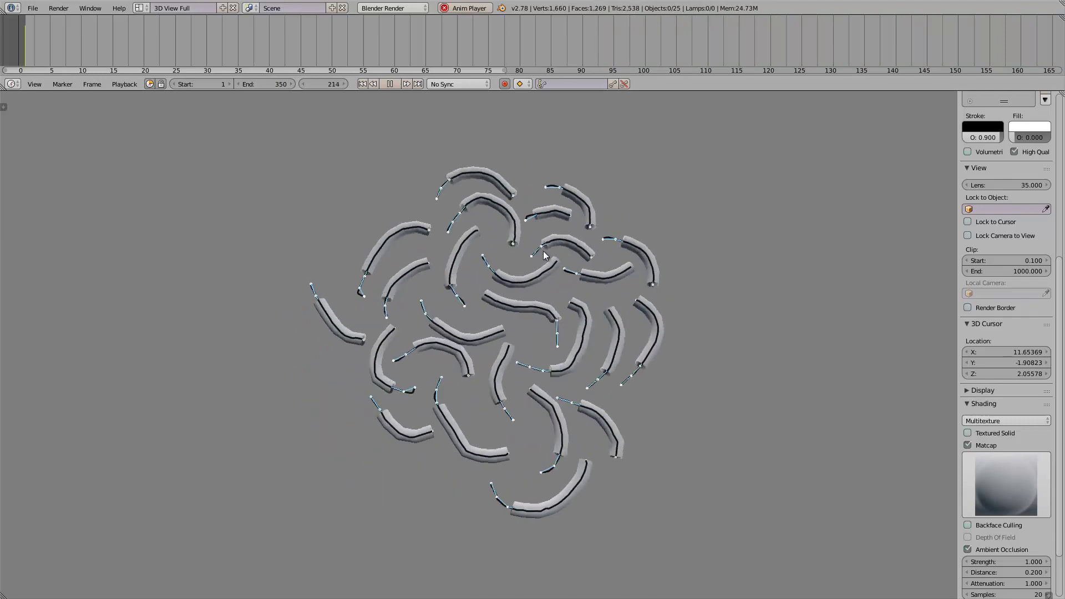
left_click(386, 85)
Return to the Compositing screen layout and add a Wiggle Falloff node below the Offset Vector node
left_click(140, 8)
left_click(160, 46)
scroll(416, 200, "up", 3)
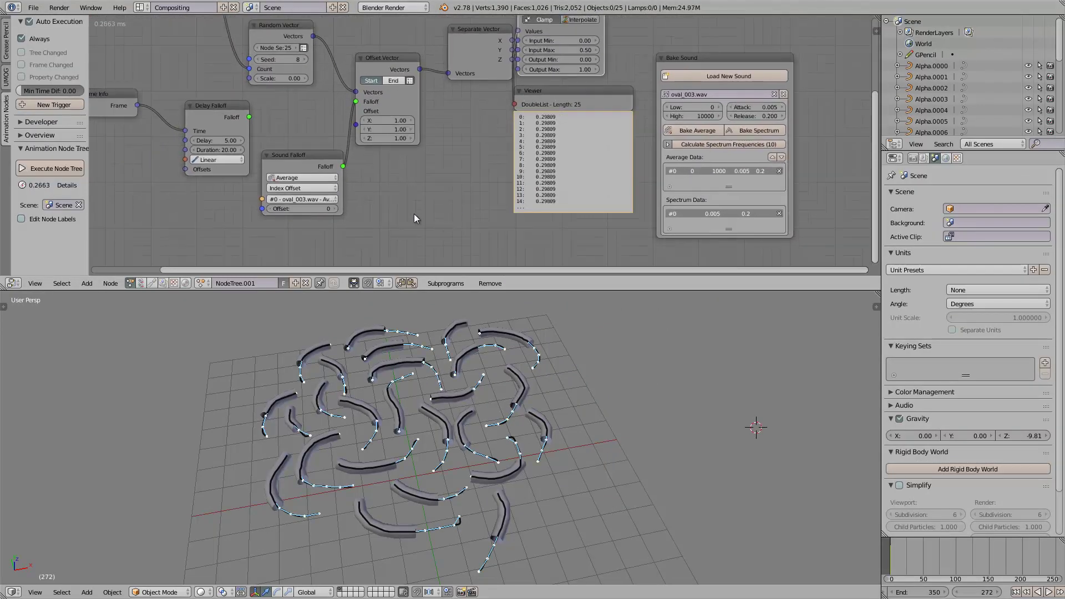
key("shift+a")
left_click(414, 214)
type("w")
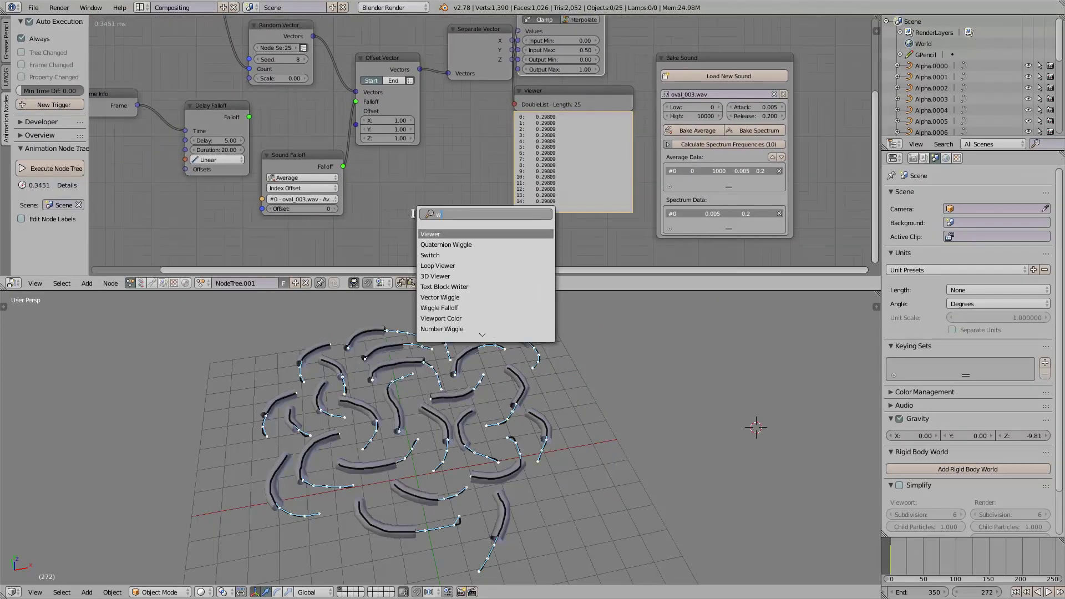
type("ig")
key("Down")
key("Down")
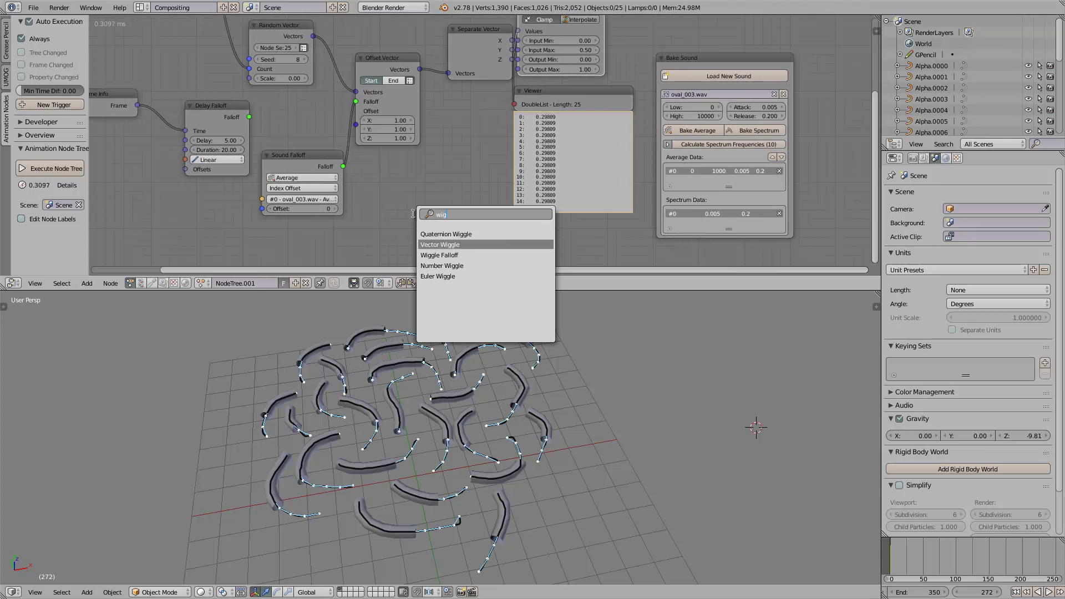
key("Return")
left_click(412, 171)
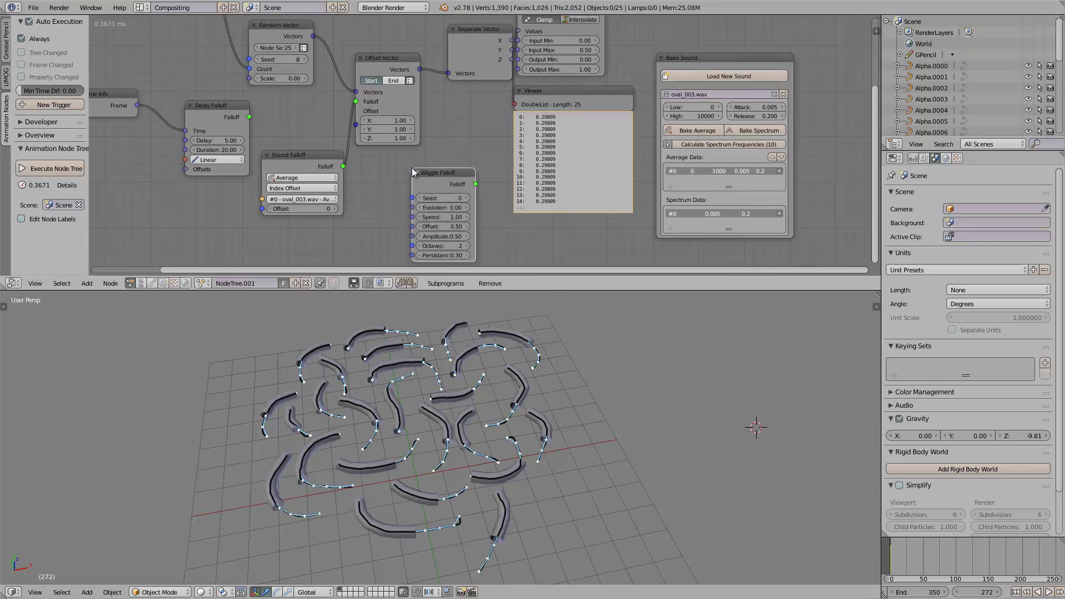
middle_click_drag(397, 169, 385, 155)
left_click_drag(432, 159, 387, 159)
middle_click_drag(442, 107, 433, 126)
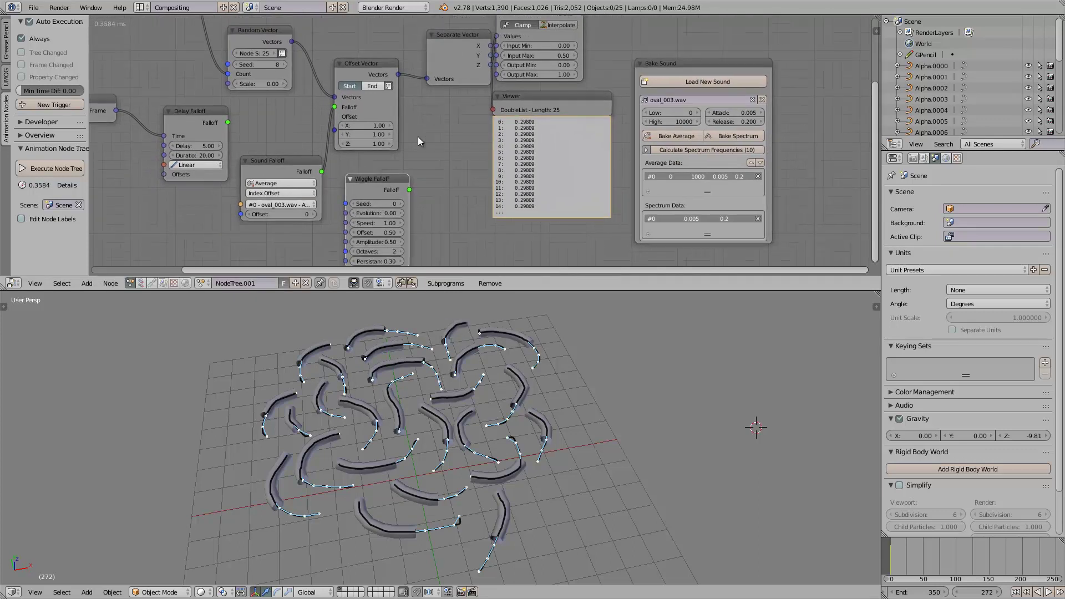
Move the Bake Sound node farther from the Viewer node and shift the Map Range node away from Separate Vector
middle_click_drag(523, 75, 495, 125)
left_click_drag(675, 116, 756, 127)
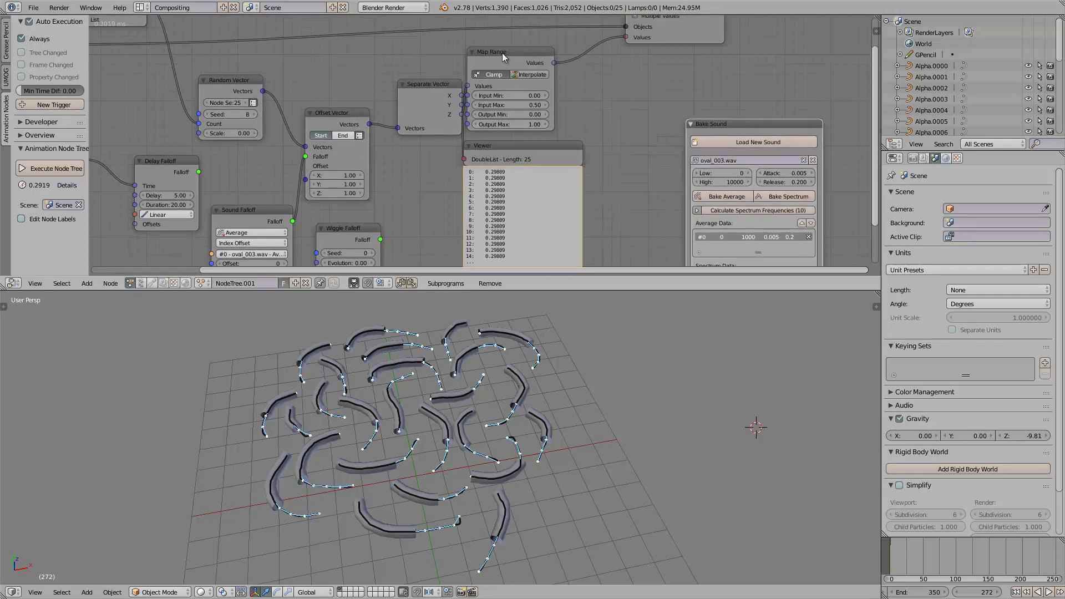
left_click_drag(503, 53, 528, 45)
Enable interpolation on the Map Range node, try Bounce and settle on Elastic
left_click(558, 67)
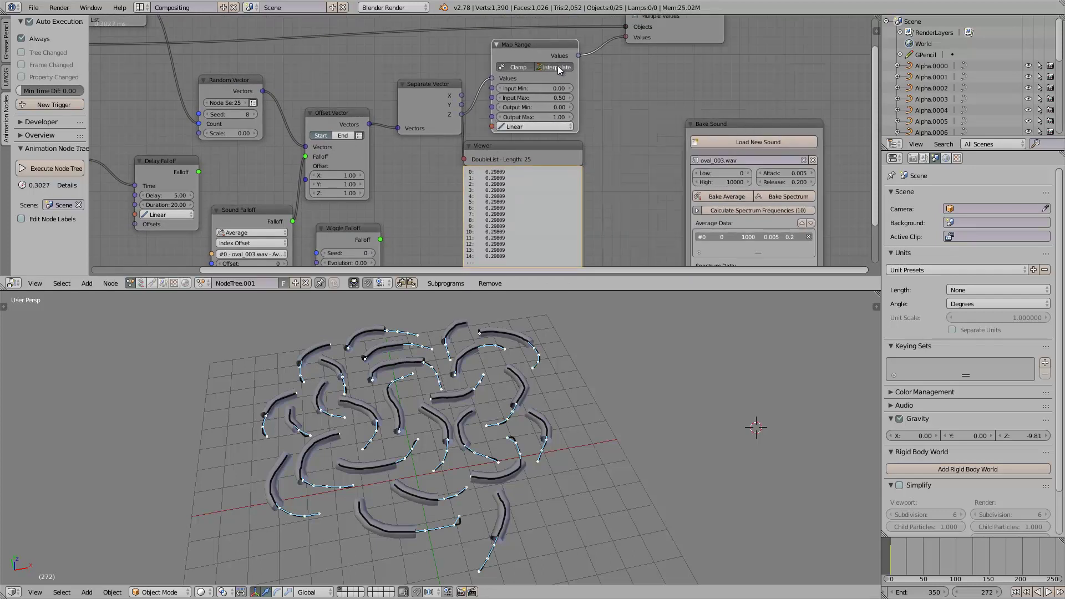
left_click(537, 126)
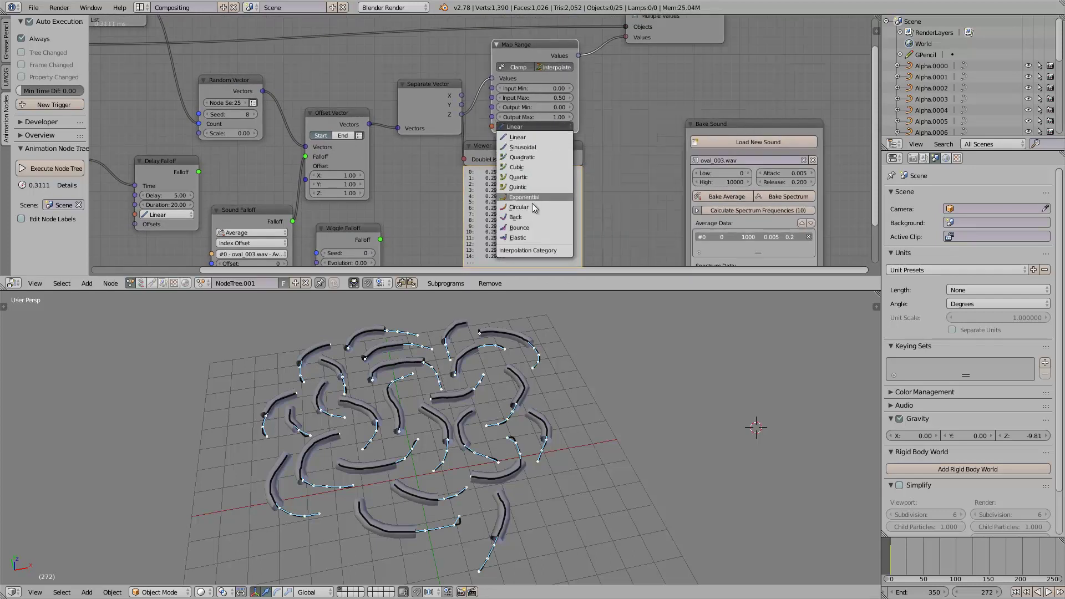
left_click(530, 226)
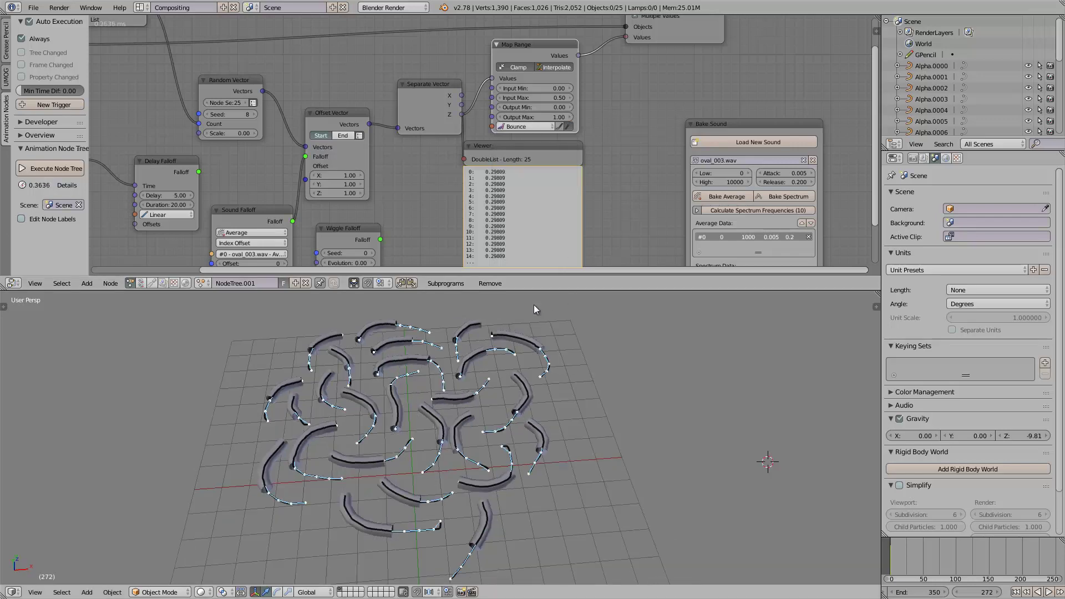
left_click(534, 125)
left_click(531, 238)
Play the animation from the start to preview the elastic interpolation on the curves, and stop it
middle_click_drag(570, 339, 605, 359)
key("alt+a")
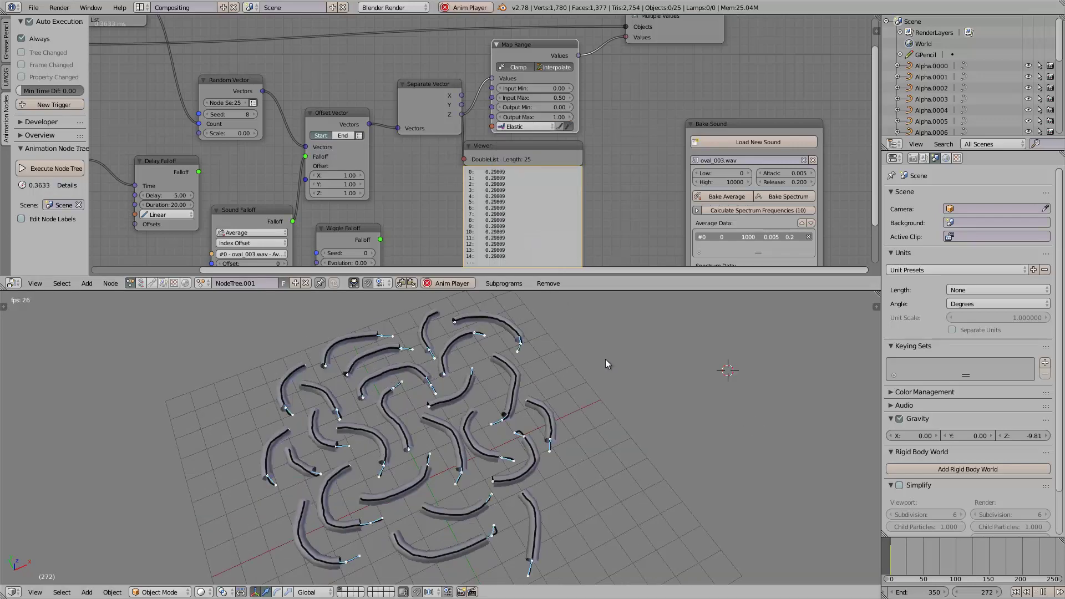
left_click(886, 553)
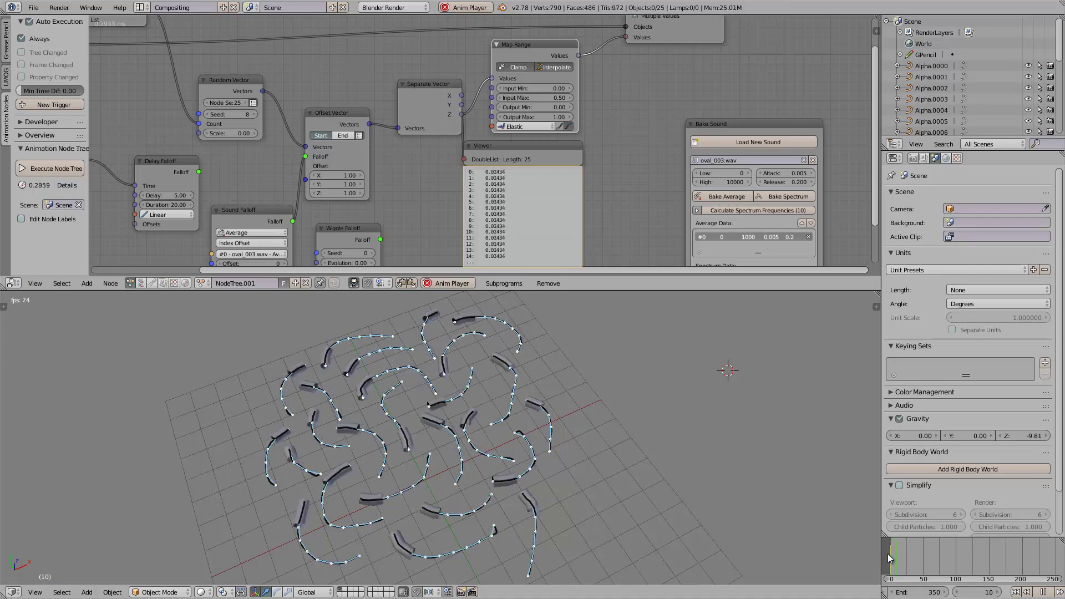
middle_click_drag(737, 471, 664, 429)
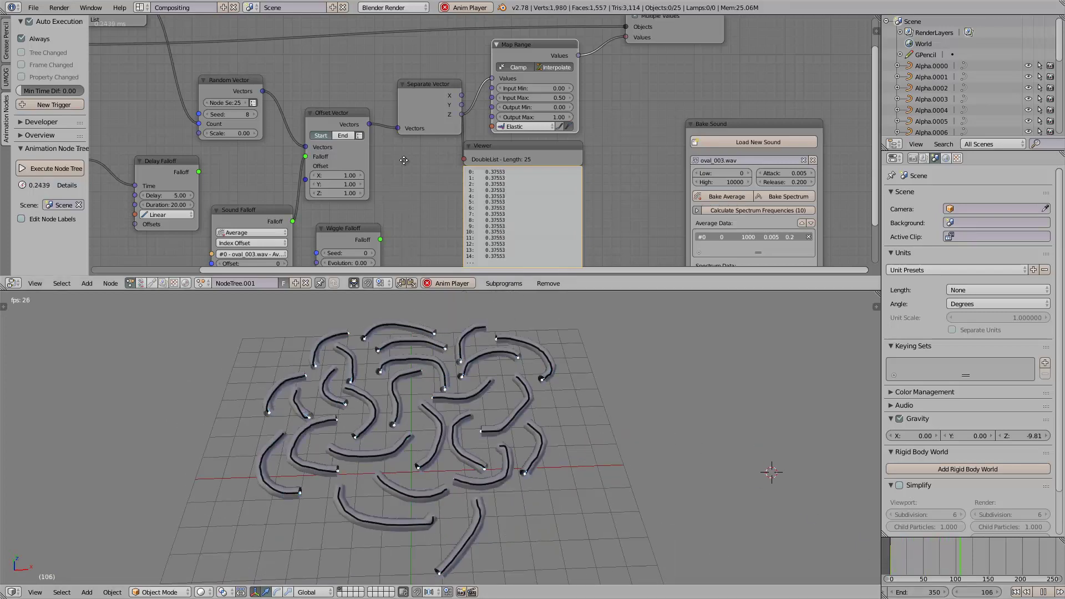
scroll(401, 185, "down", 1)
key("Escape")
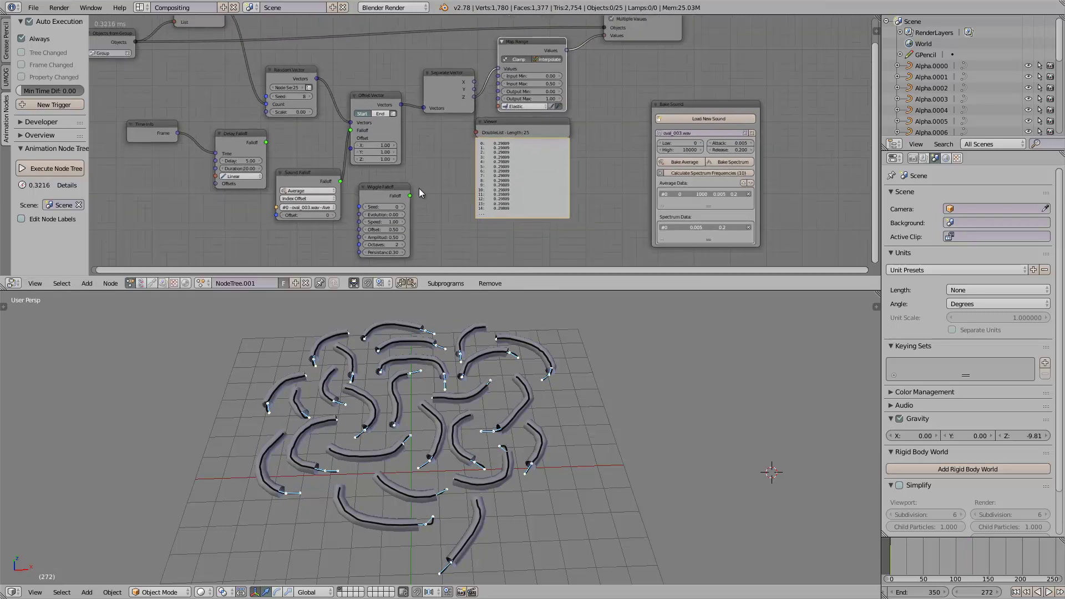
Rearrange the Delay Falloff and Sound Falloff nodes so they sit closer to their neighbouring nodes without overlapping
middle_click_drag(405, 189, 514, 205)
scroll(494, 181, "up", 5)
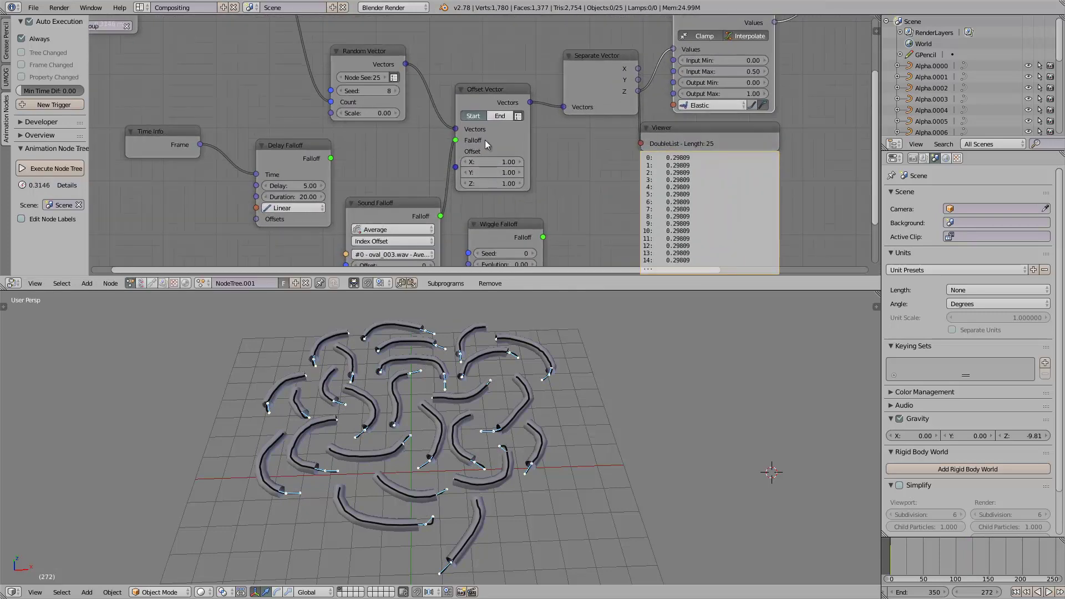
left_click_drag(305, 148, 271, 132)
middle_click_drag(378, 173, 377, 141)
left_click(373, 170)
left_click_drag(415, 190, 402, 157)
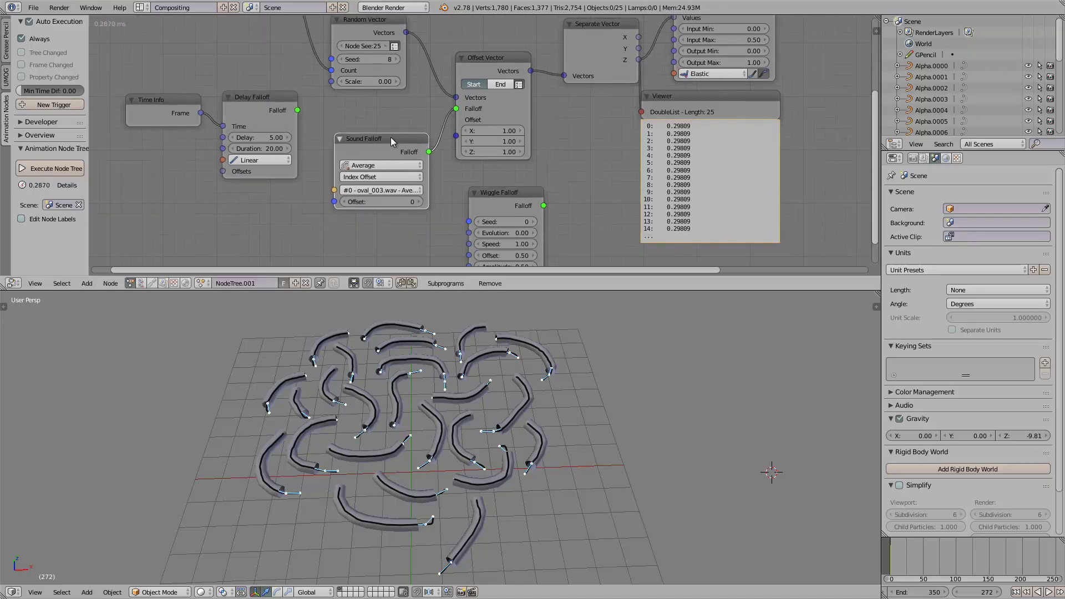
Switch the Sound Falloff node to Spectrum with the baked oval_003.wav spectrum and Elastic interpolation while the animation plays
scroll(377, 139, "up", 2)
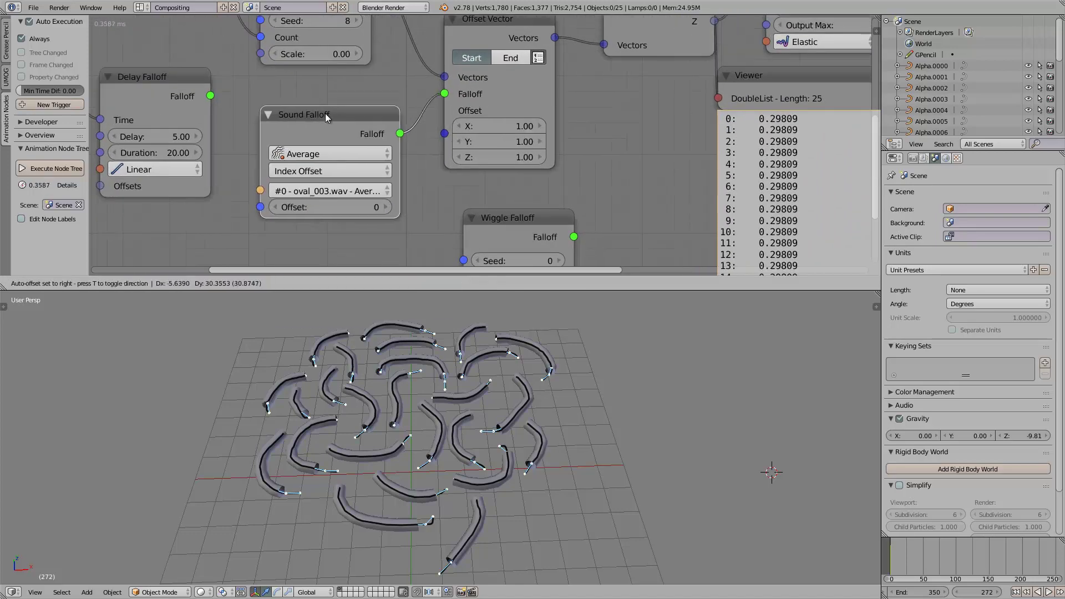
left_click(330, 155)
left_click(328, 118)
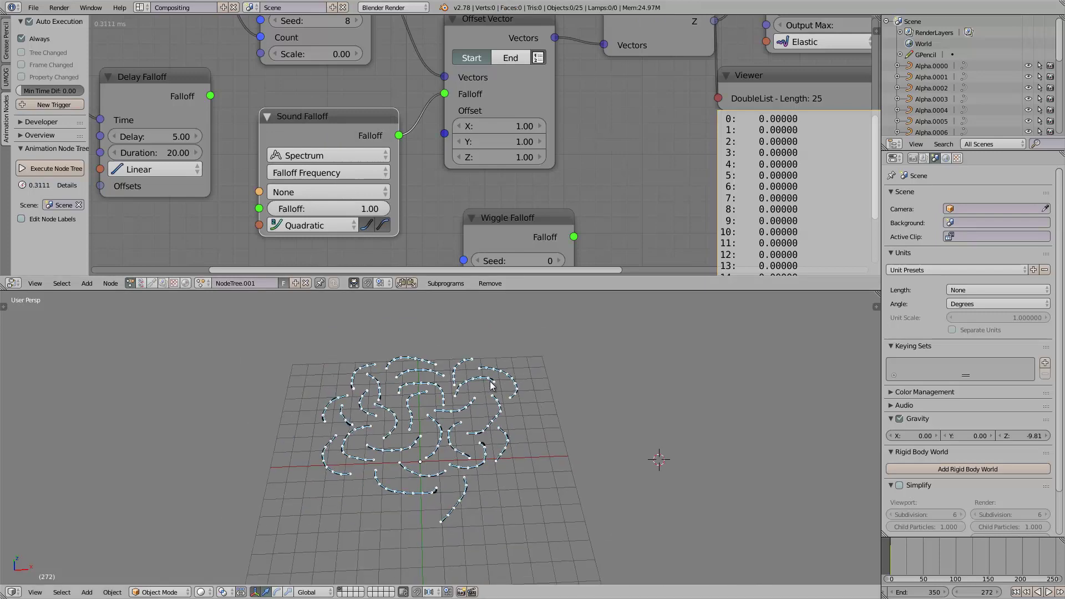
key("alt+a")
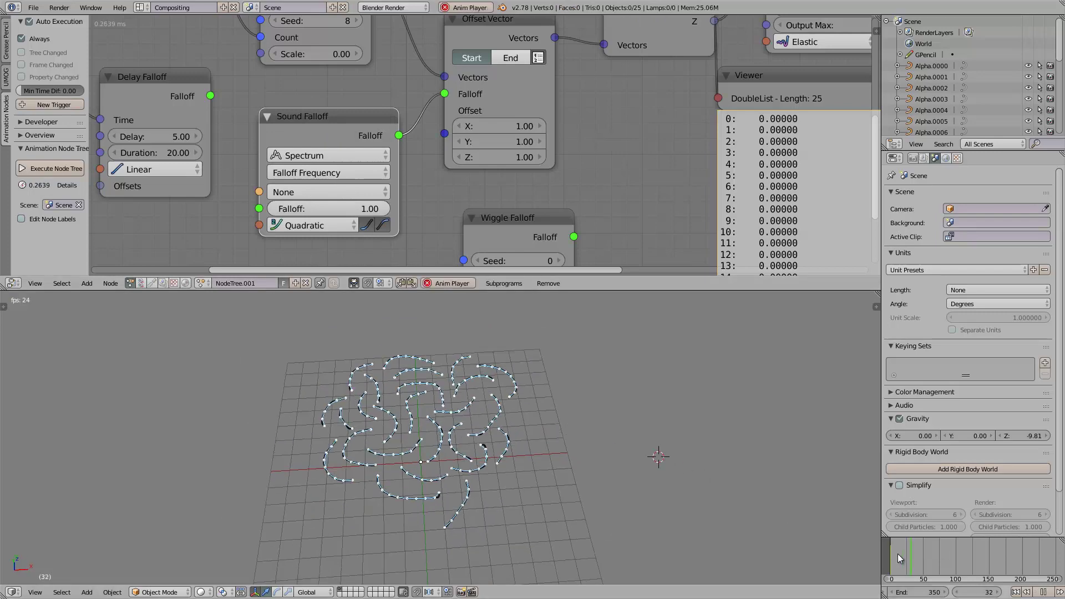
left_click(337, 195)
left_click(335, 177)
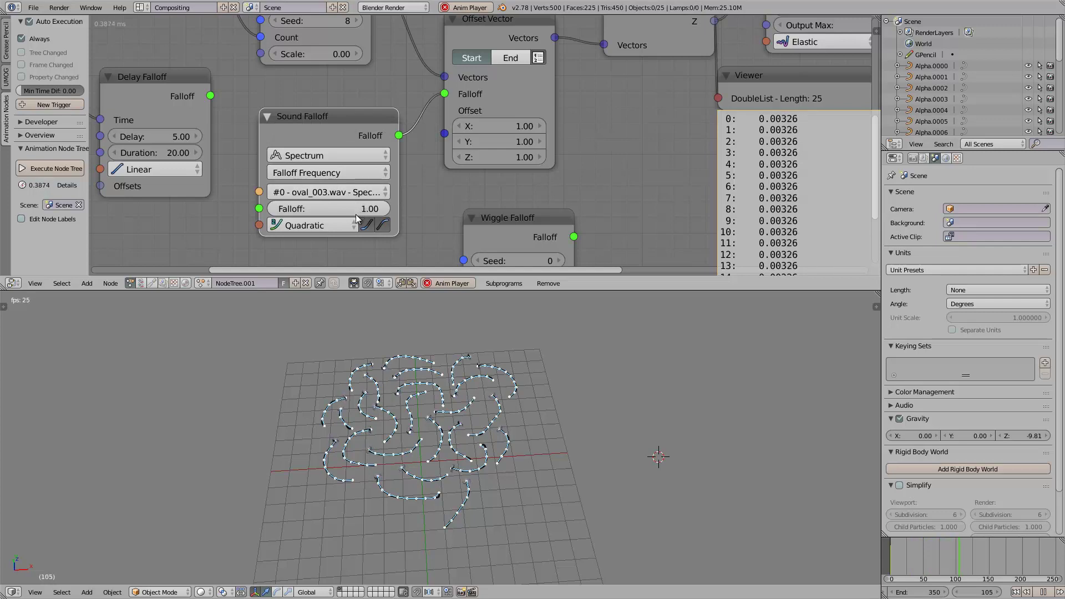
left_click(331, 226)
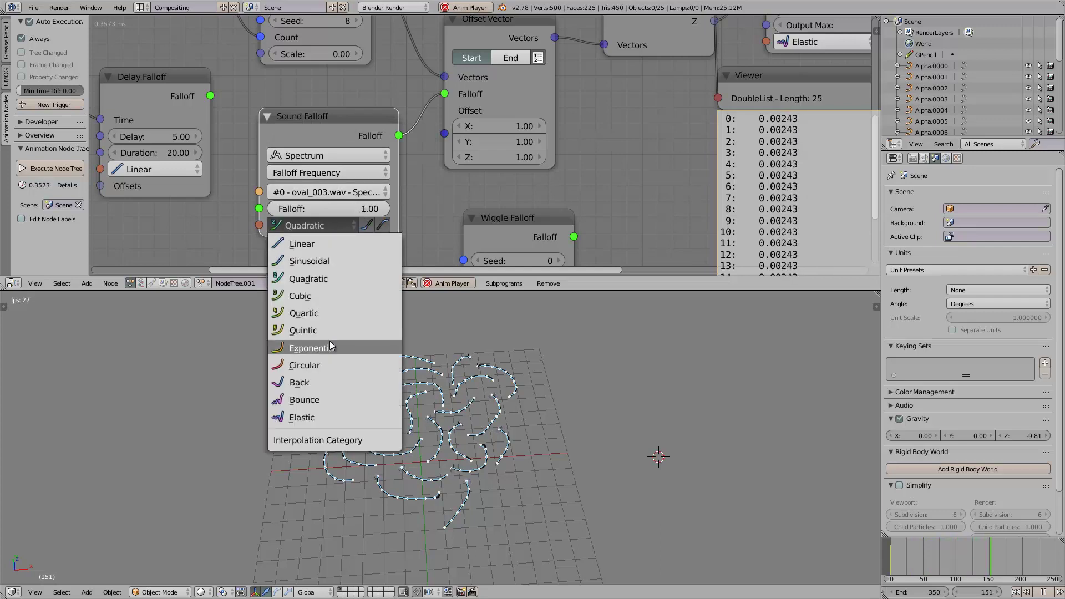
left_click(328, 413)
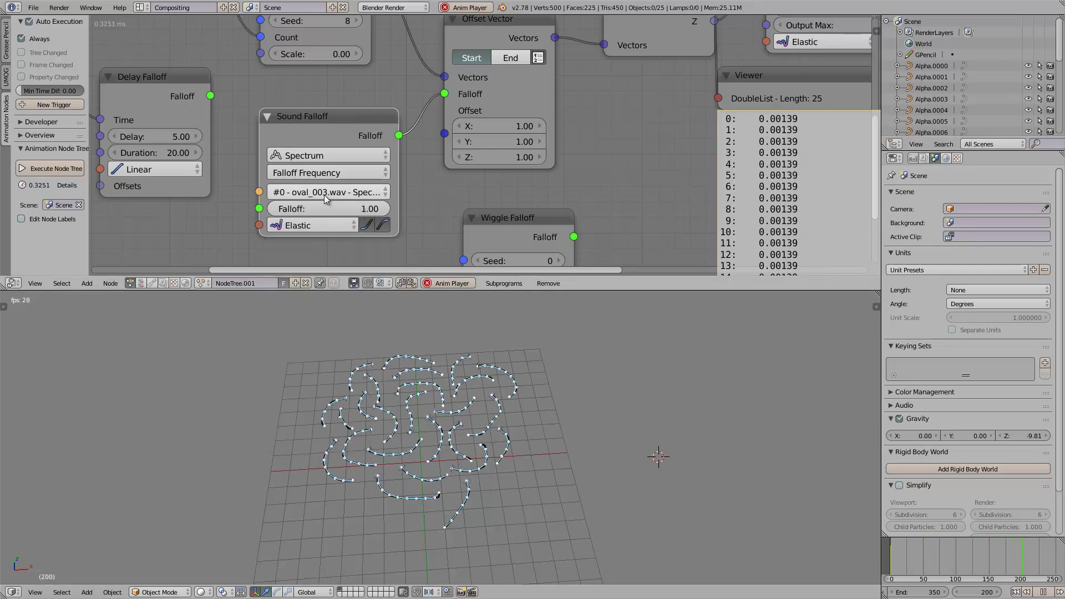
Raise the Map Range node's Output Max to 24.22
middle_click_drag(830, 42, 568, 128)
scroll(757, 118, "down", 2)
scroll(588, 126, "down", 2)
left_click_drag(579, 115, 1017, 112)
Watch how the curves react to the spectrum-driven falloff with the larger output range, and stop the playback
middle_click_drag(214, 217, 394, 154)
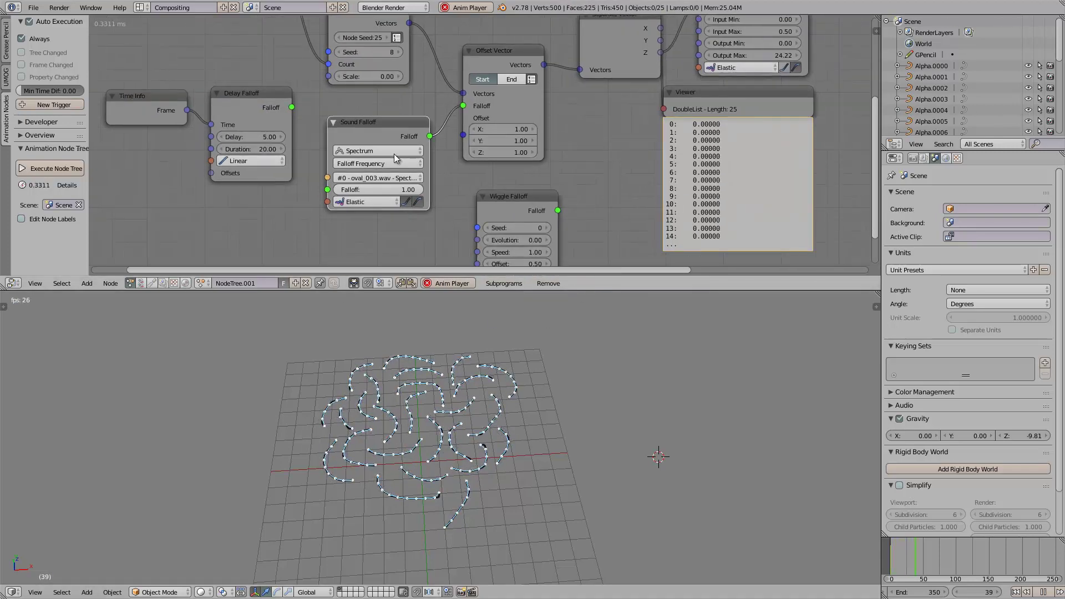
scroll(394, 155, "up", 1)
left_click(394, 165)
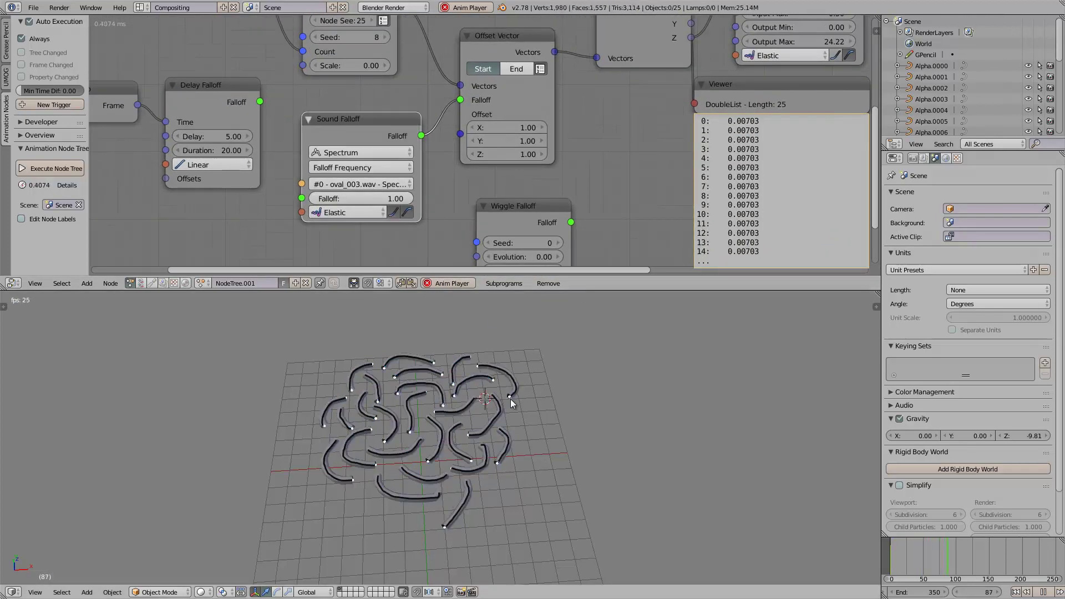
middle_click_drag(544, 398, 572, 394)
key("alt+a")
scroll(485, 164, "down", 2)
middle_click_drag(454, 91, 450, 118)
scroll(440, 111, "down", 2)
scroll(451, 118, "down", 2)
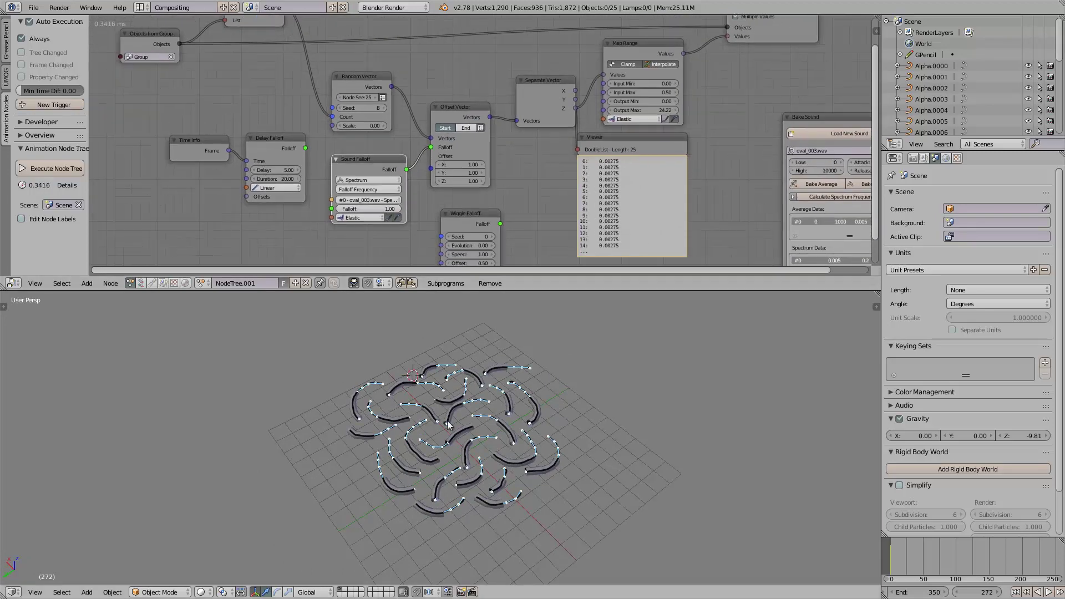
Draw a row of eight roughly vertical Grease Pencil strokes beside the curves at frame 30
middle_click_drag(445, 420, 514, 382)
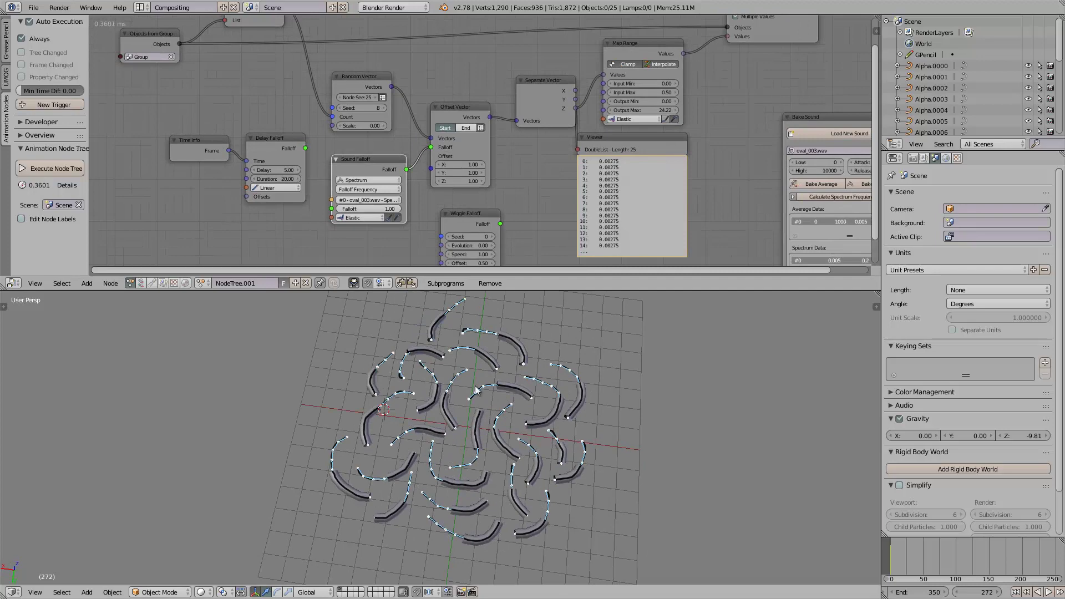
middle_click_drag(595, 385, 606, 382)
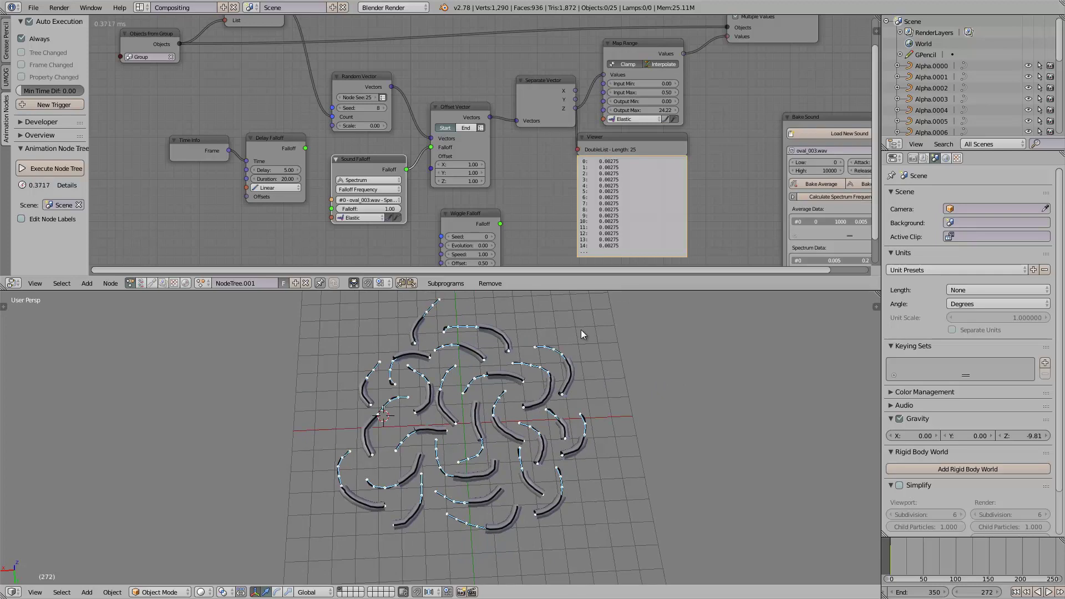
middle_click_drag(496, 385, 396, 401, "shift")
scroll(523, 431, "down", 1)
left_click_drag(933, 542, 851, 539)
left_click_drag(590, 402, 588, 442)
left_click_drag(620, 410, 620, 357)
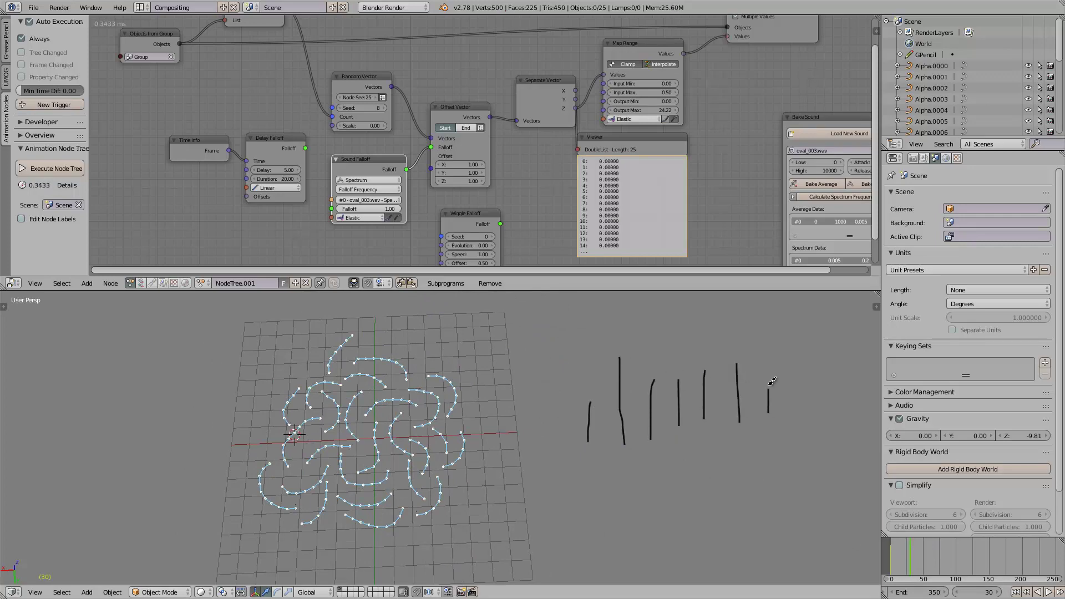
middle_click_drag(620, 411, 547, 407, "shift")
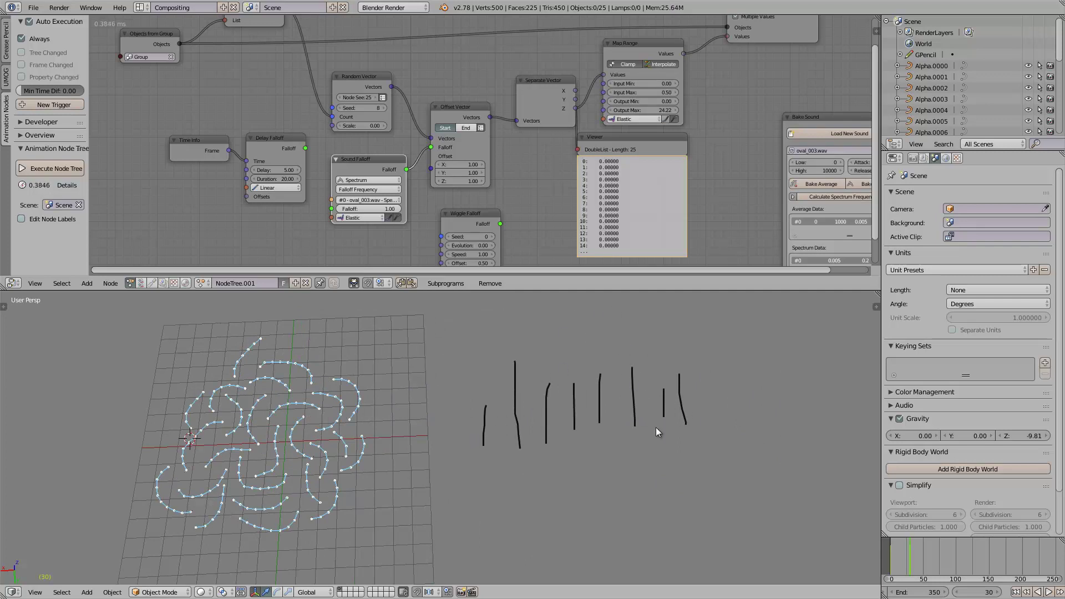
Play the animation to preview the newly drawn strokes, and try adjusting the Sound Falloff node's Falloff value
scroll(395, 183, "up", 1)
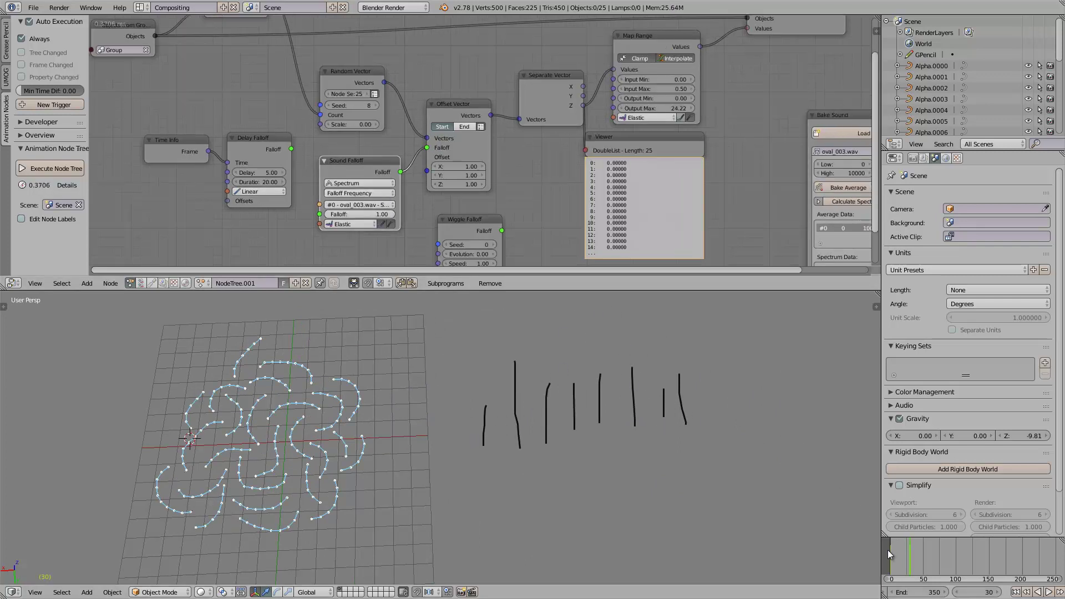
key("alt+a")
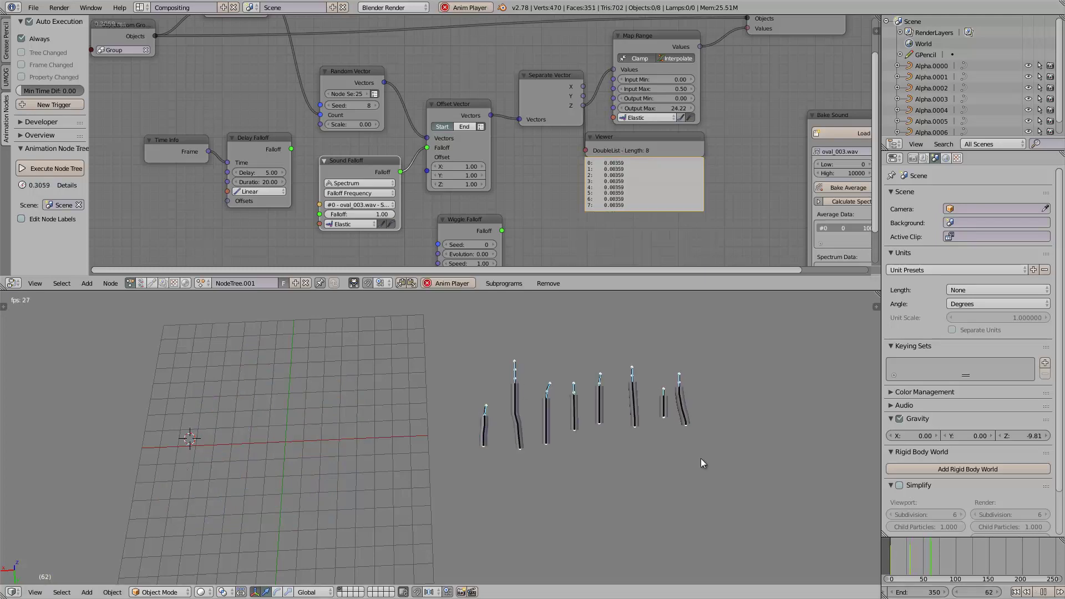
middle_click_drag(623, 421, 537, 433)
scroll(537, 421, "up", 1)
middle_click_drag(513, 187, 461, 182)
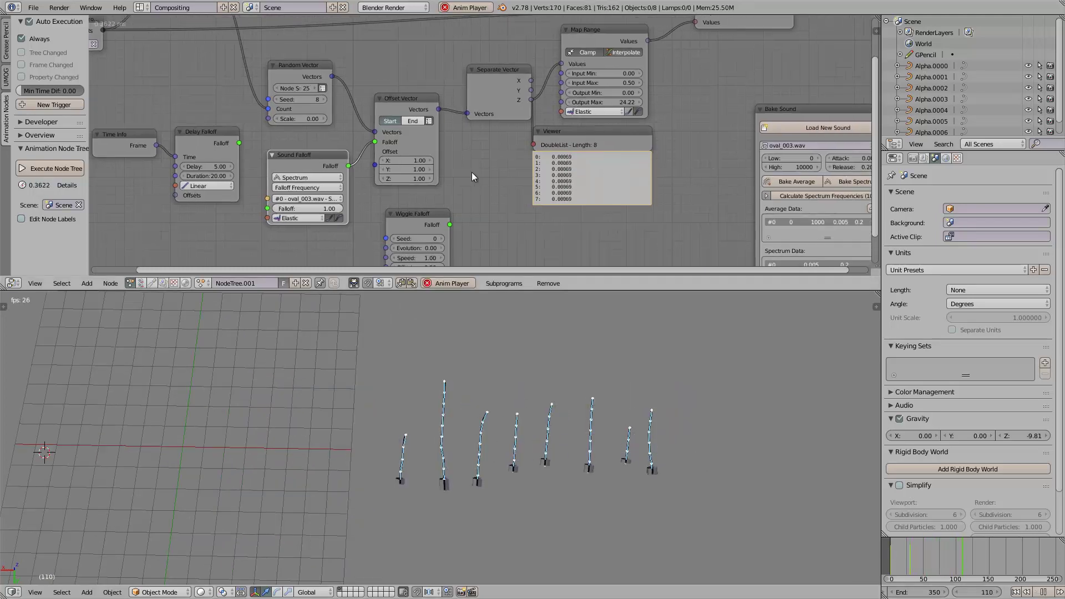
scroll(388, 188, "up", 1)
left_click_drag(288, 213, 332, 213)
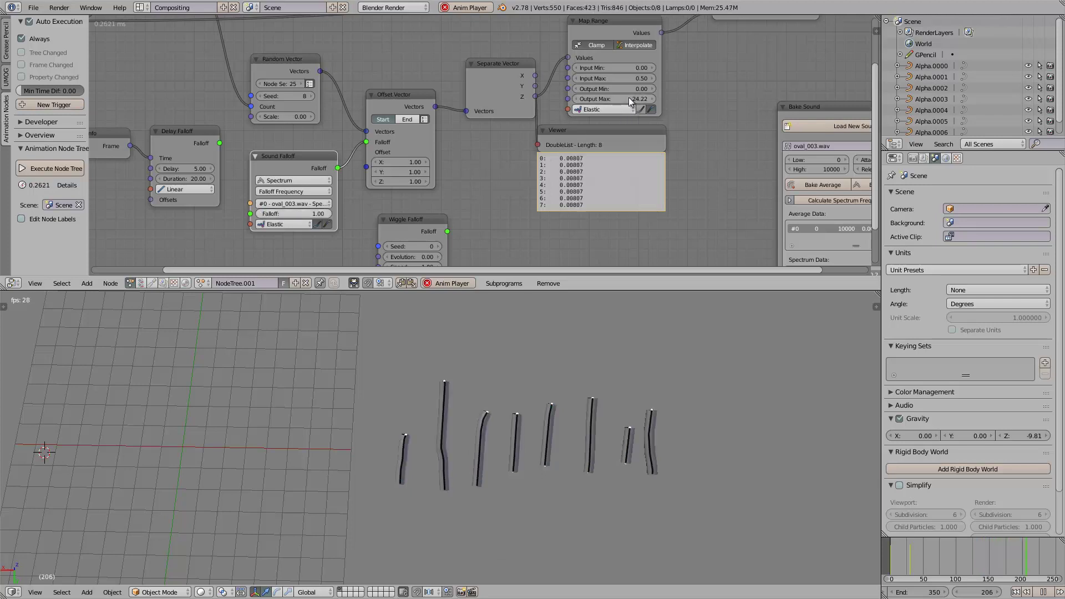
Set the Map Range node's Output Max to 1.00 and stop the playback at the Bake Sound node
left_click_drag(627, 95, 271, 95)
key("Escape")
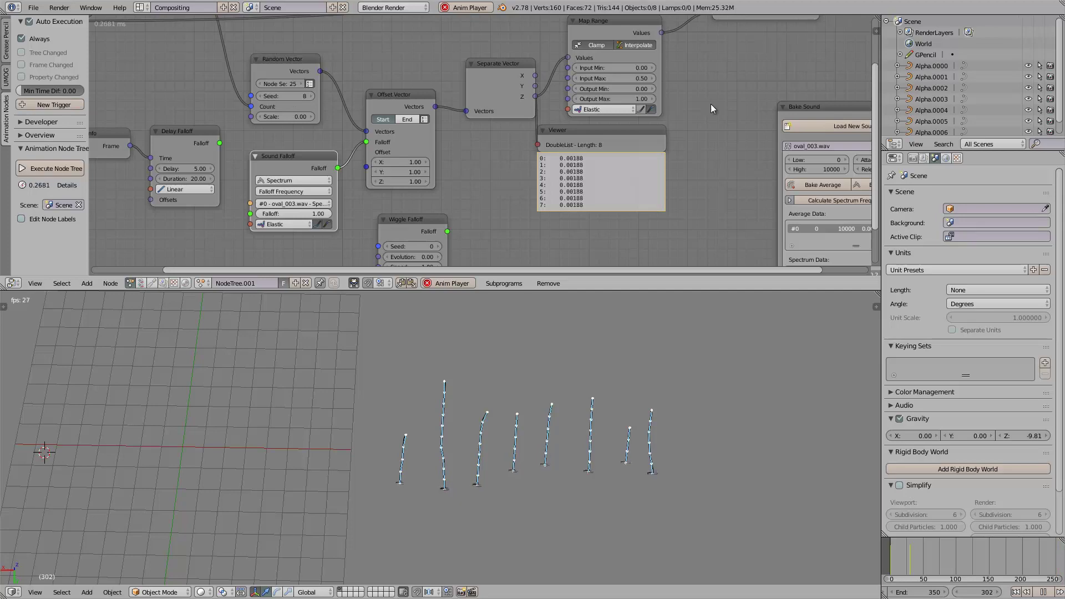
middle_click_drag(652, 107, 551, 70)
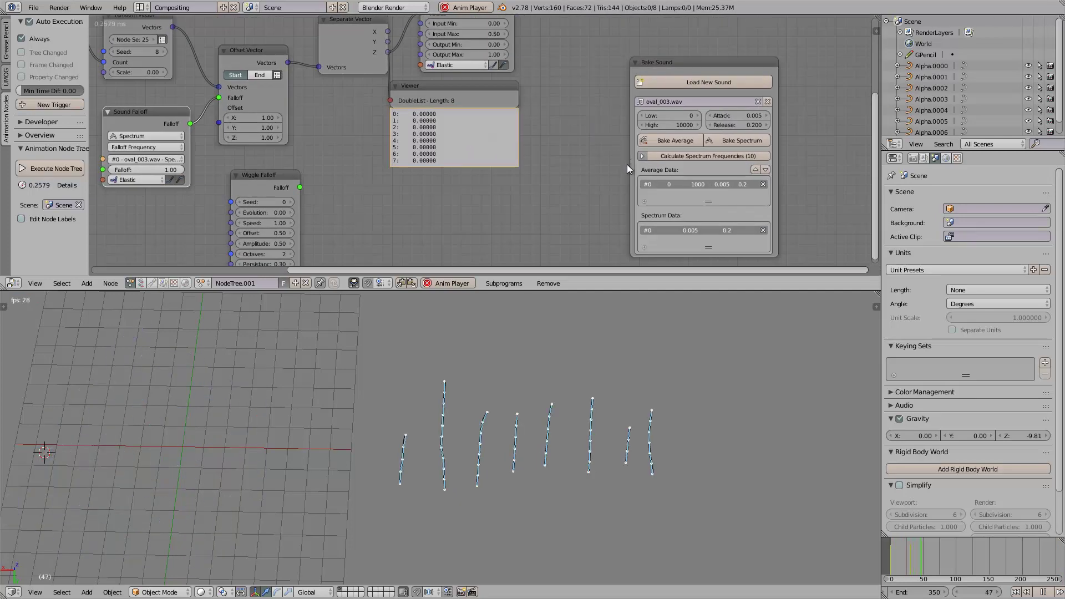
key("alt+a")
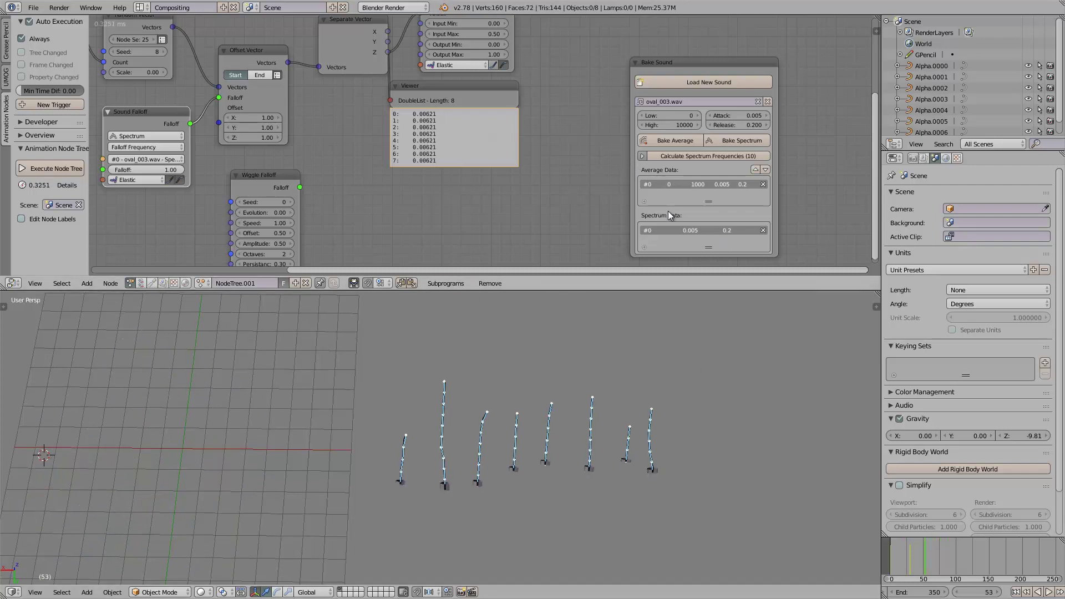
Calculate 10 spectrum frequency ranges from 0 to 10000 in the Bake Sound node and bake another spectrum of oval_003.wav
middle_click_drag(706, 110, 597, 114)
scroll(597, 114, "up", 2)
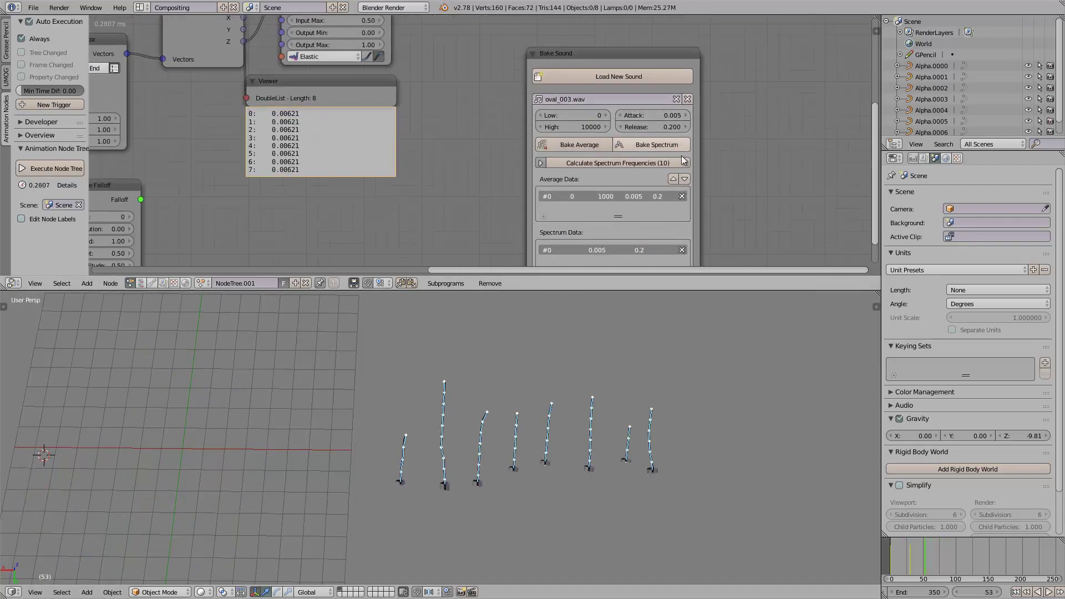
left_click(613, 165)
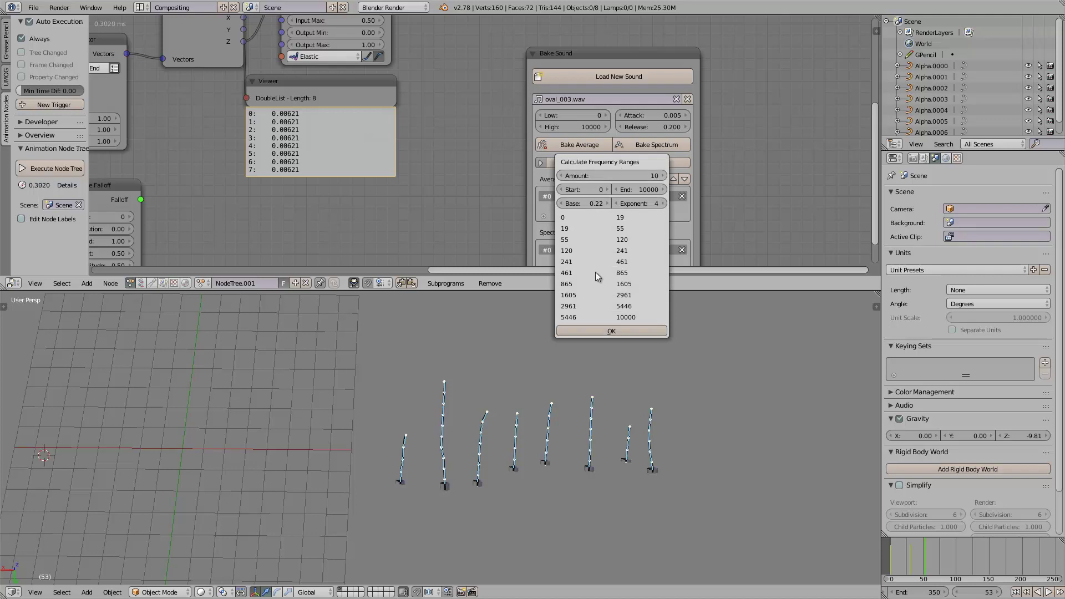
left_click(598, 331)
middle_click_drag(691, 168, 700, 134)
left_click(651, 111)
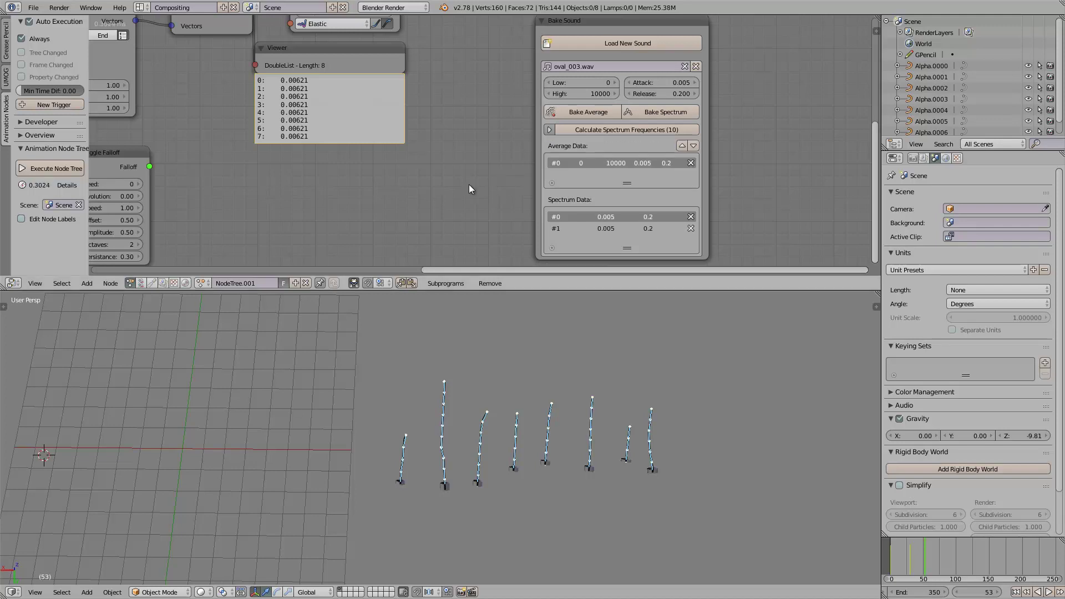
Check the Bake Sound node's Spectrum Data list by selecting entry #1 and returning to entry #0
scroll(595, 198, "down", 2)
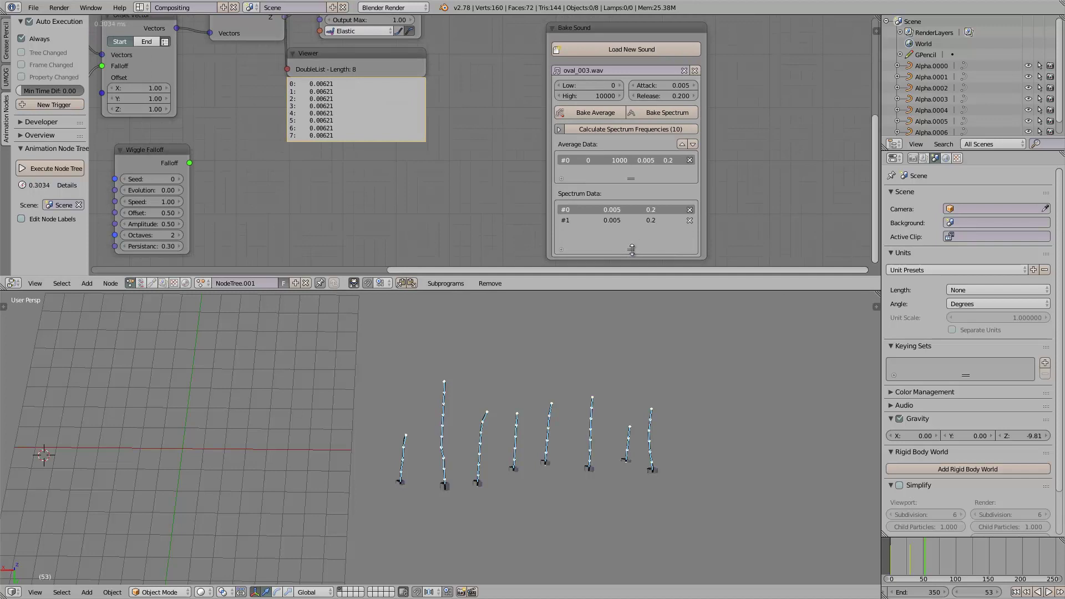
mouse_move(632, 253)
left_mouse_down()
mouse_move(632, 266)
mouse_move(631, 250)
left_mouse_up()
left_click(621, 219)
left_click(614, 209)
Play the animation and switch the Sound Falloff node's spectrum mode from Falloff Frequency to Index Frequency
middle_click_drag(477, 205, 620, 184)
middle_click_drag(380, 187, 578, 224)
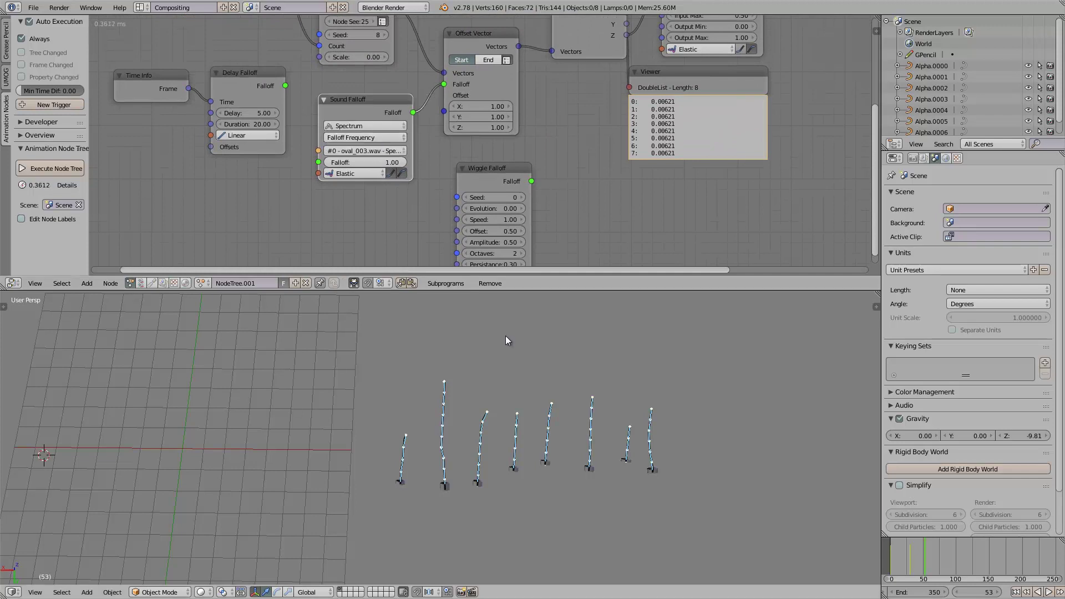
key("alt+a")
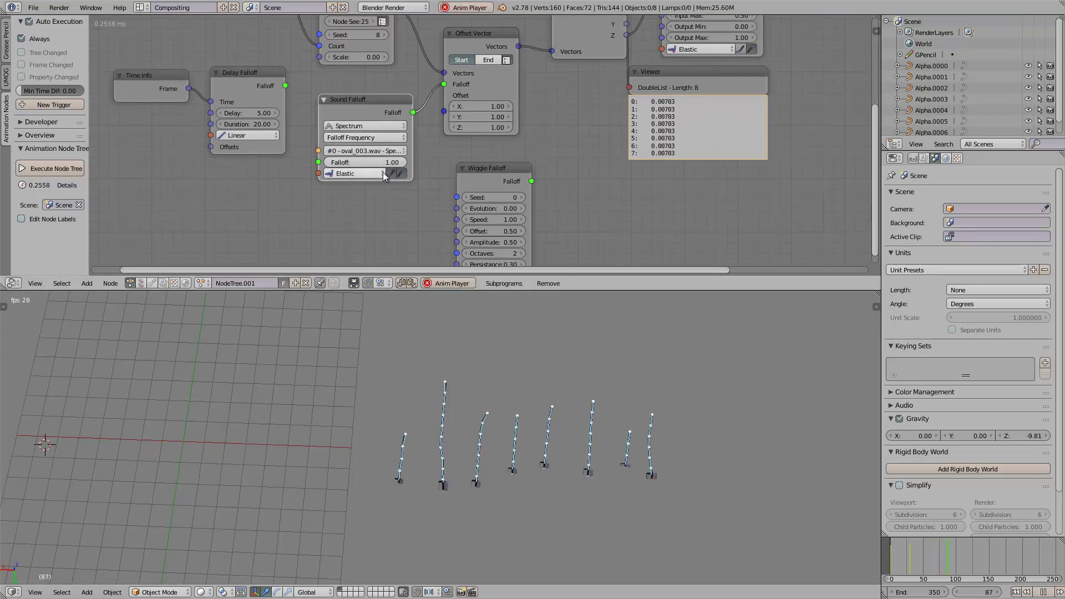
left_click(384, 136)
left_click(382, 122)
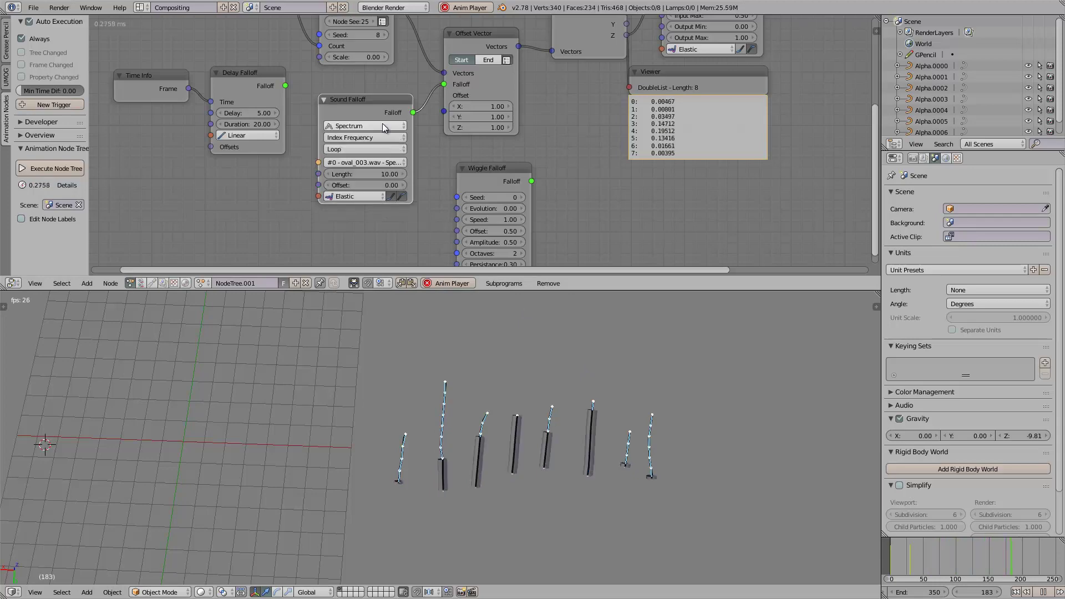
Watch from different angles how the vertical curves react to the Index Frequency falloff, and stop the playback
middle_click_drag(543, 355, 534, 433)
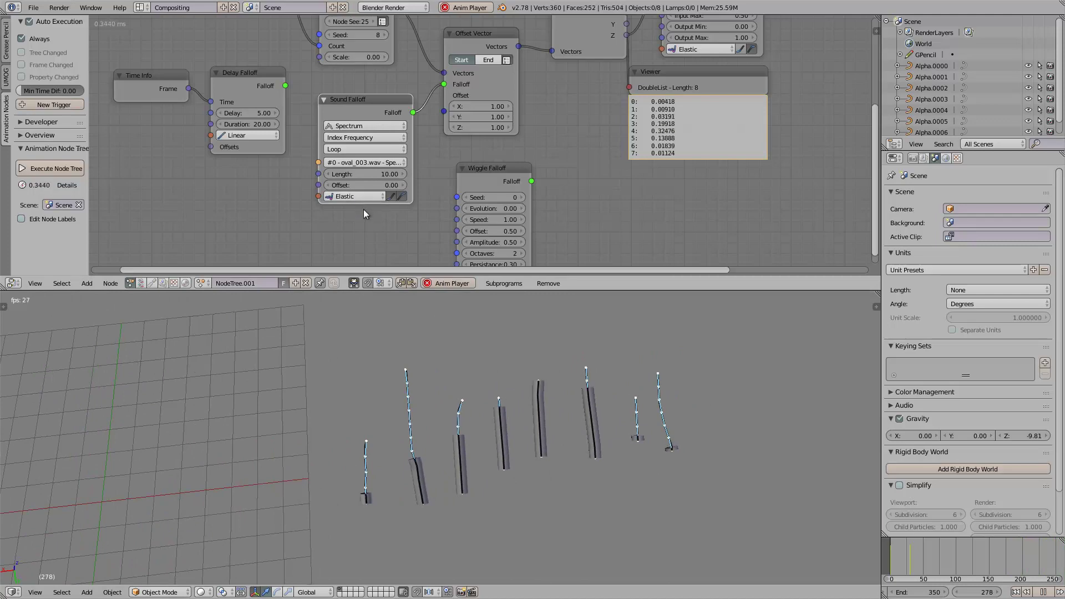
mouse_move(682, 466)
middle_mouse_down()
mouse_move(667, 484)
mouse_move(686, 458)
middle_mouse_up()
scroll(573, 403, "down", 2)
mouse_move(478, 407)
middle_mouse_down("shift")
mouse_move(566, 389)
mouse_move(599, 411)
middle_mouse_up("shift")
key("alt+a")
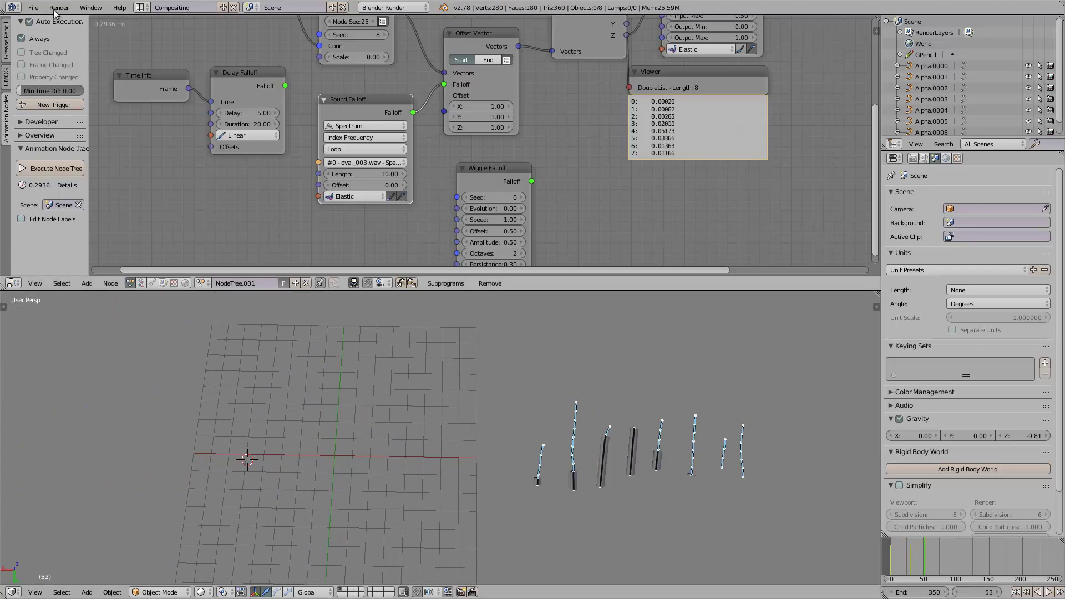
Delete the Grease Pencil keyframe at frame 30 in the Animation layout's dope sheet and return to the Compositing layout
left_click(144, 11)
left_click(158, 32)
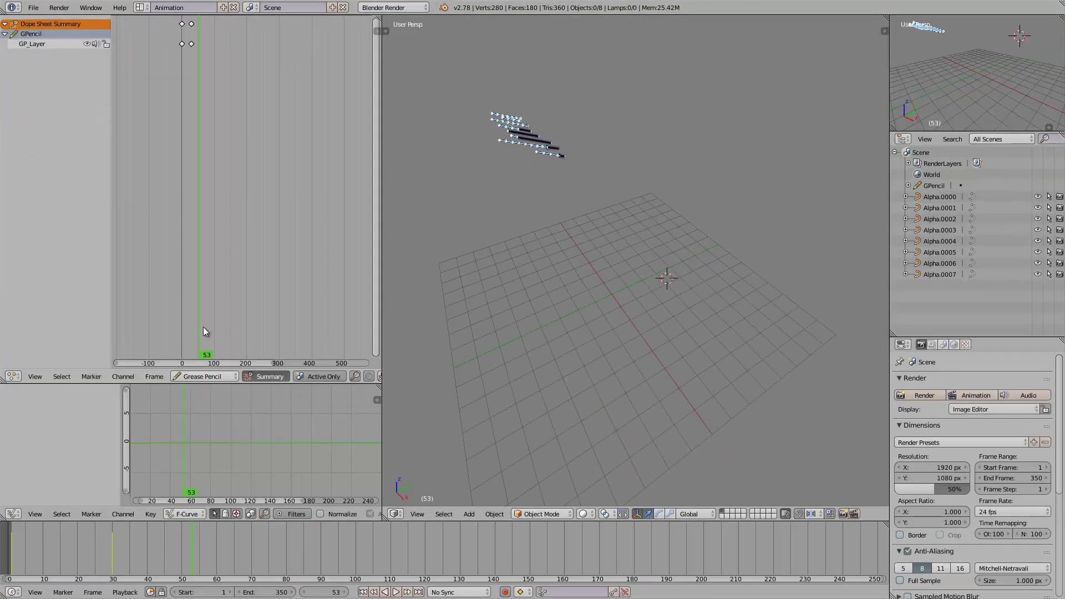
key("x")
left_click(189, 34)
left_click(140, 7)
left_click(157, 46)
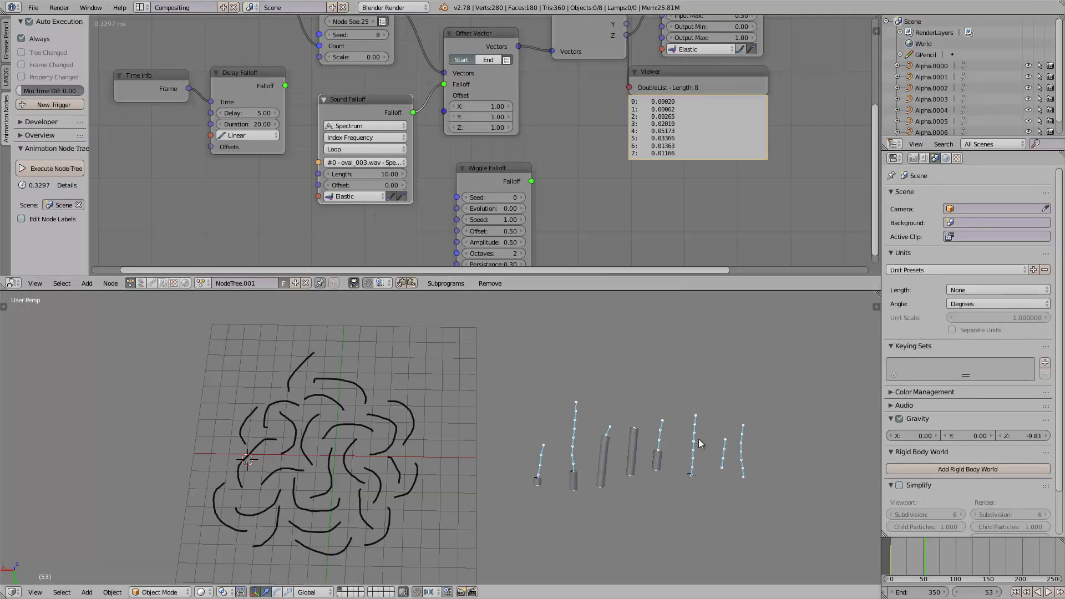
Go to frame 3 to rebuild the curves from the original strokes, and preview them with a short playback
left_click(893, 553)
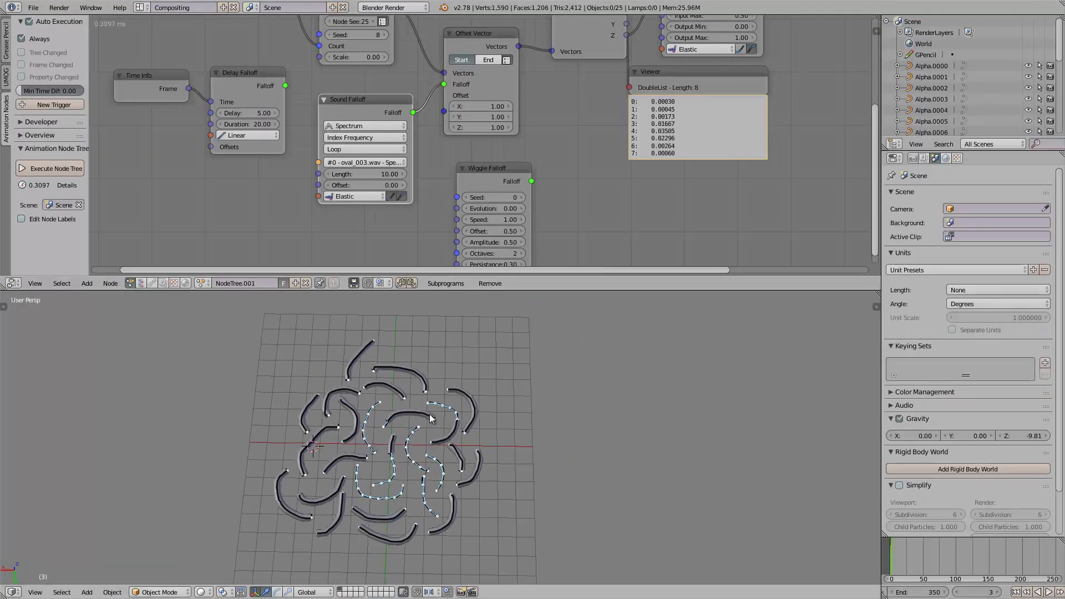
key("alt+a")
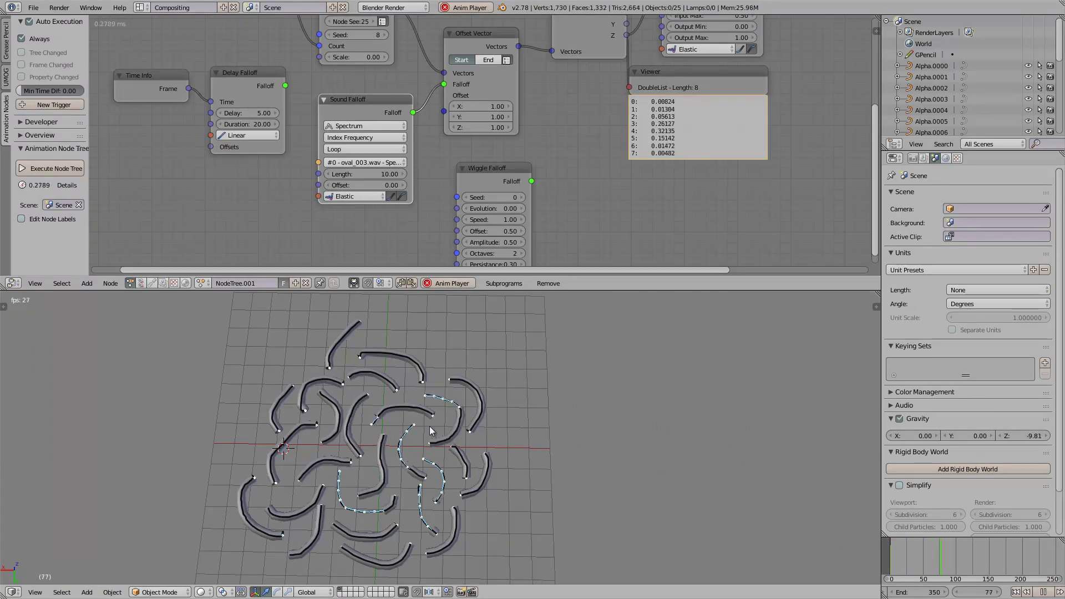
key("Escape")
middle_click_drag(438, 411, 505, 416, "shift")
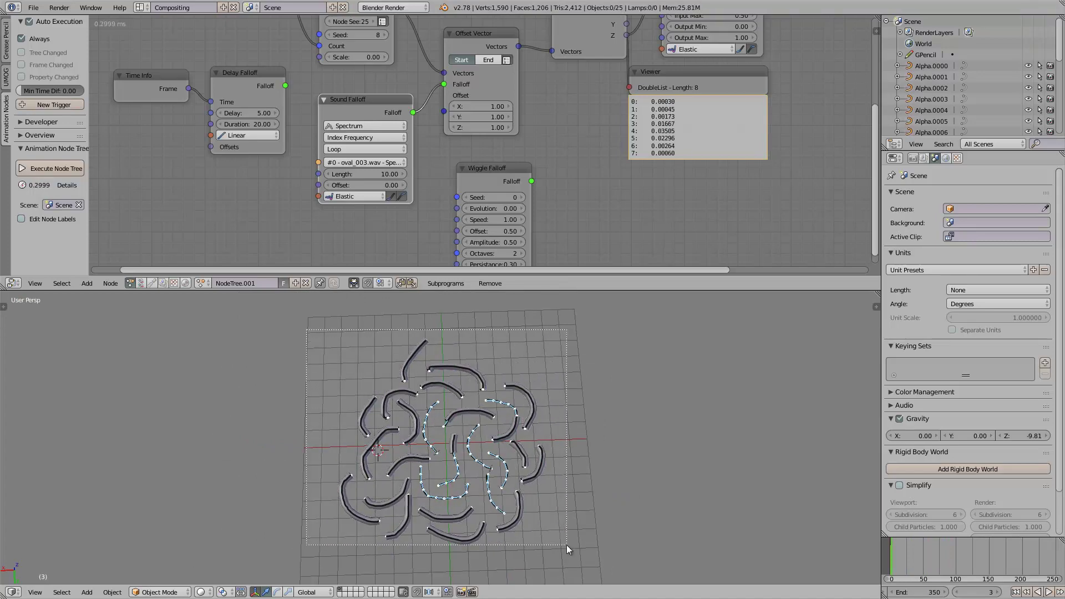
Select all the curves with Alpha.0003 active and link its group to the others
key("a")
scroll(482, 406, "up", 2)
right_click(485, 392, "shift")
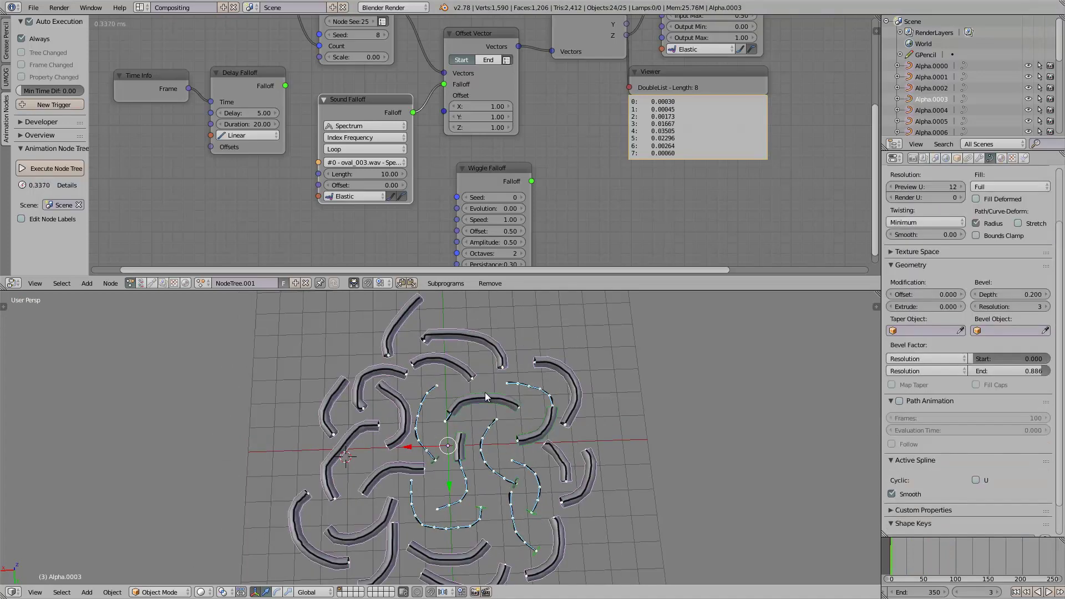
key("ctrl+l")
left_click(484, 391)
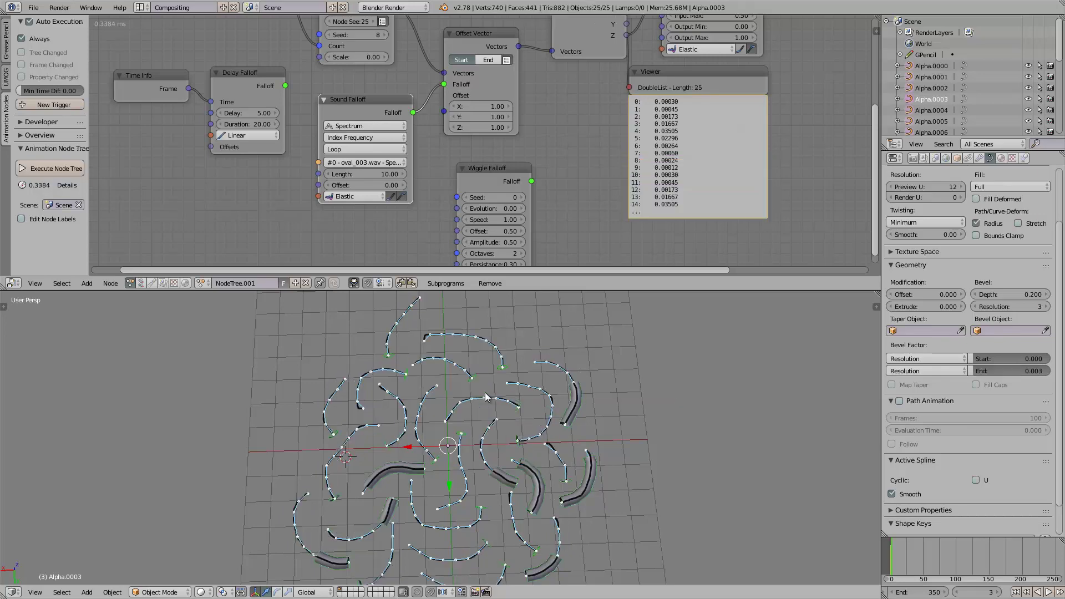
Play the animation from the start with the curves deselected, view the sound-driven pattern from several angles, and stop
scroll(624, 429, "down", 2)
left_click(886, 547)
key("alt+a")
left_click(657, 463)
scroll(656, 462, "up", 2)
key("a")
scroll(656, 463, "down", 1)
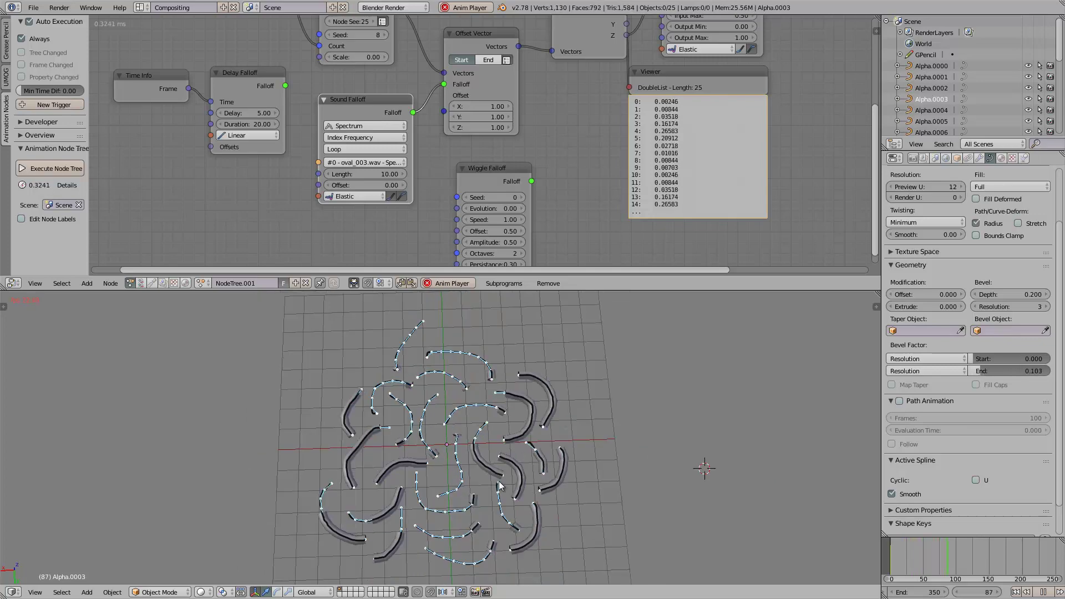
middle_click_drag(656, 461, 501, 454)
scroll(545, 223, "down", 2)
middle_click_drag(545, 223, 442, 204)
scroll(453, 216, "up", 1)
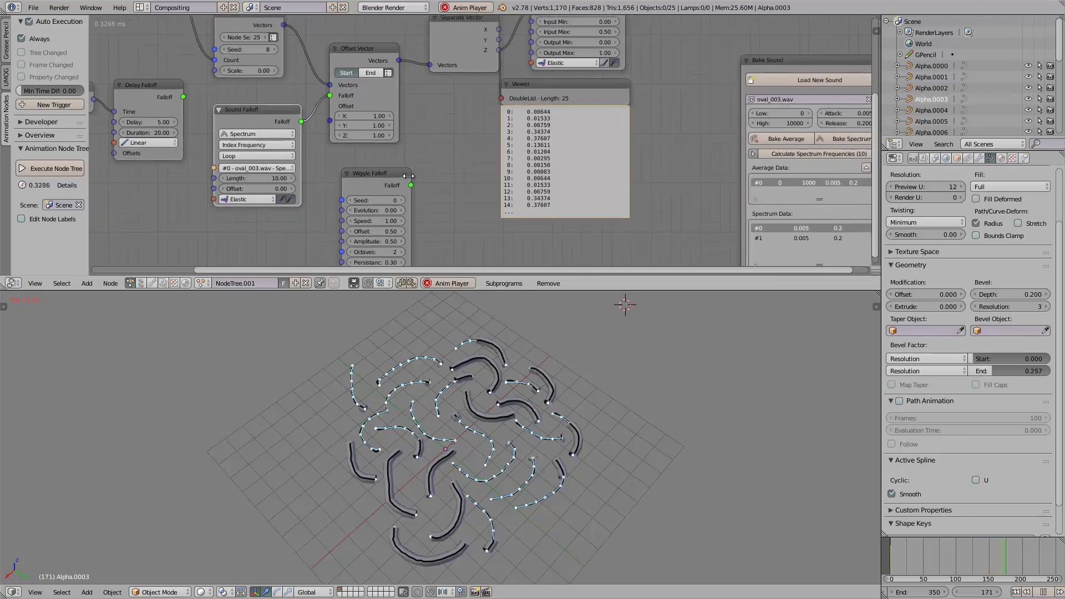
key("Escape")
Save the scene over the existing Blender file
scroll(552, 456, "down", 1)
middle_click_drag(553, 456, 465, 457)
scroll(516, 442, "up", 1)
key("ctrl+s")
left_click(520, 434)
middle_click_drag(366, 423, 398, 423)
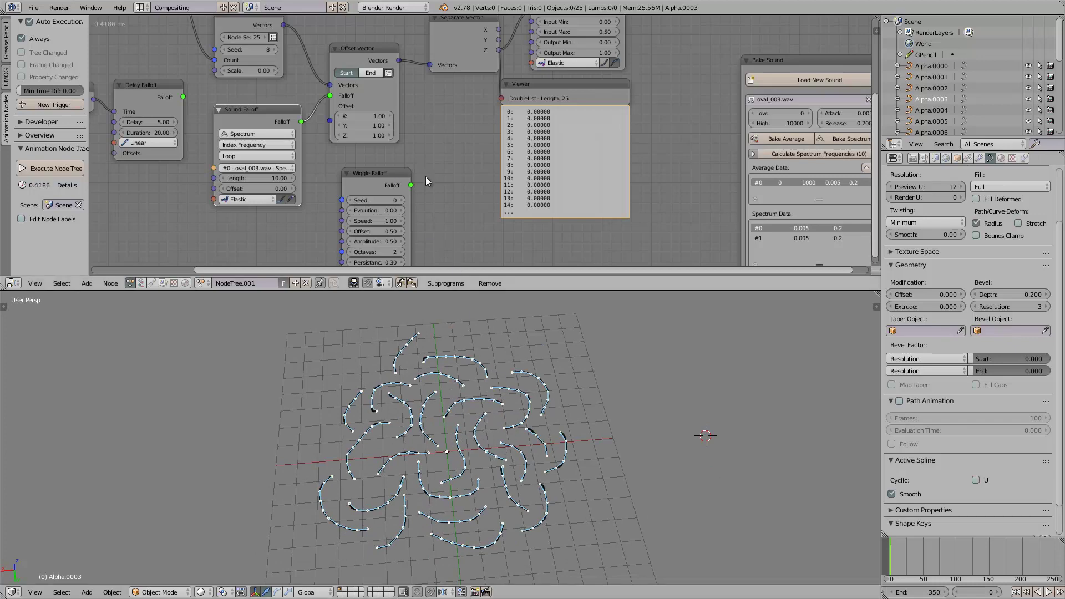
Review the complete Animation Nodes tree and examine the curve pattern from several angles
scroll(433, 182, "down", 1)
middle_click_drag(460, 171, 529, 247)
scroll(528, 264, "down", 1)
left_click(260, 283)
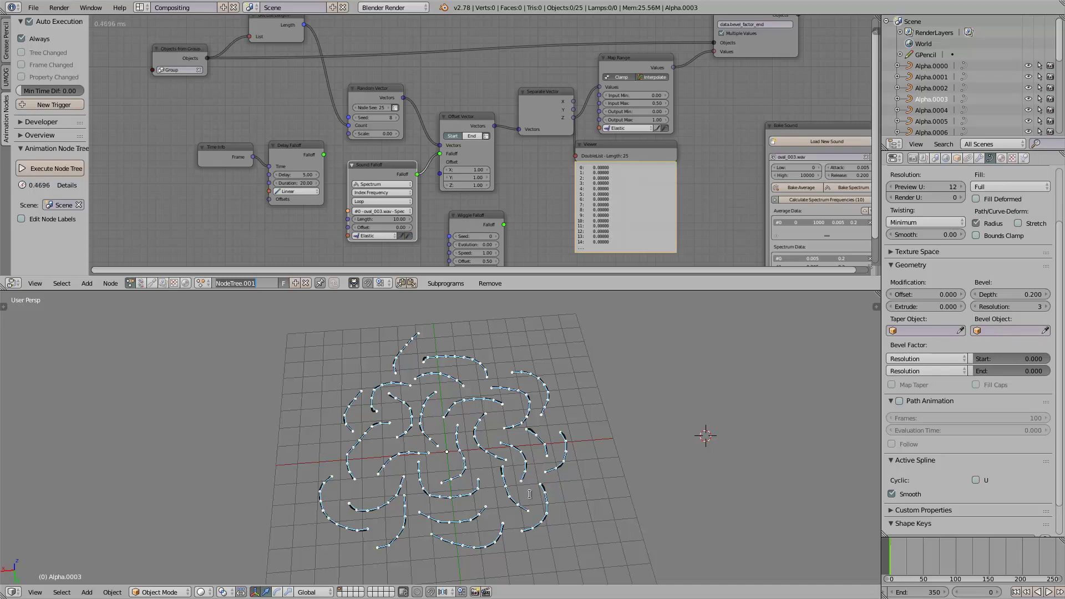
middle_click_drag(576, 473, 442, 470)
scroll(432, 226, "down", 1)
middle_click_drag(431, 227, 388, 226)
scroll(411, 227, "down", 2)
scroll(583, 239, "up", 1)
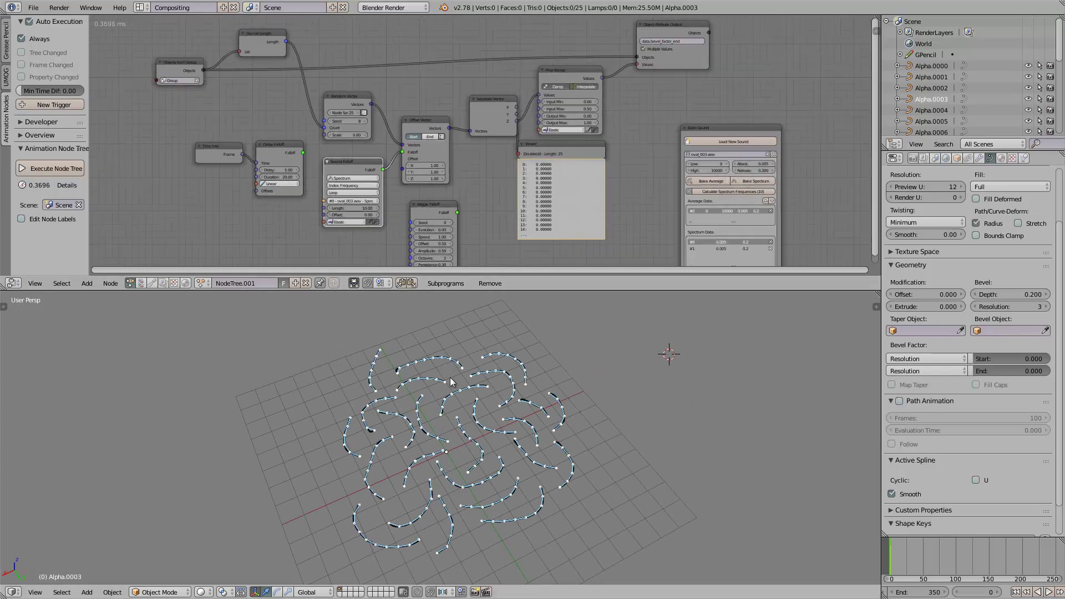
middle_click_drag(450, 395, 531, 397)
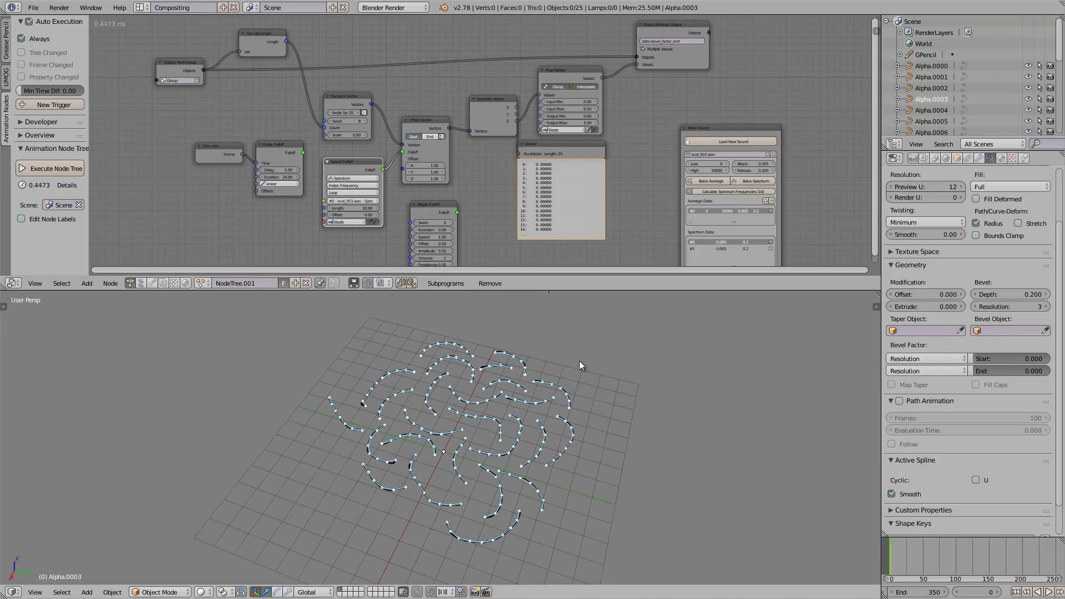
middle_click_drag(577, 359, 538, 331)
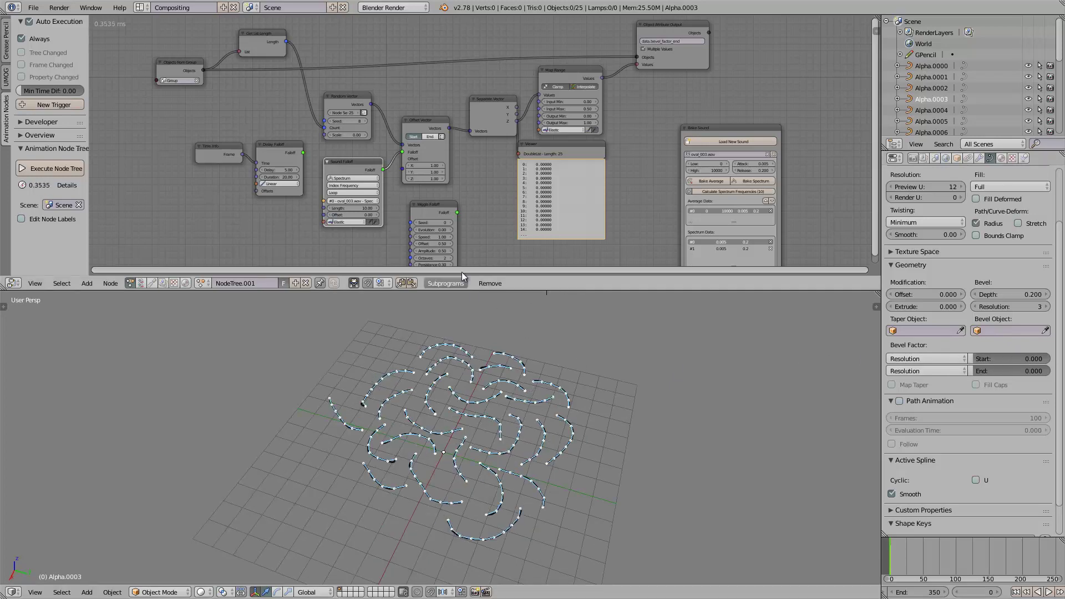
middle_click_drag(472, 327, 495, 316)
scroll(494, 201, "down", 1)
middle_click_drag(478, 202, 415, 195)
Move the Object Attribute Output node farther away from the Map Range node and inspect its data.bevel_factor_end attribute path
left_click(447, 189)
scroll(415, 195, "up", 7)
left_click_drag(483, 151, 506, 192)
middle_click_drag(454, 125, 303, 255)
left_click_drag(516, 138, 561, 127)
scroll(550, 123, "up", 6)
middle_click_drag(606, 98, 475, 141)
scroll(471, 110, "up", 3)
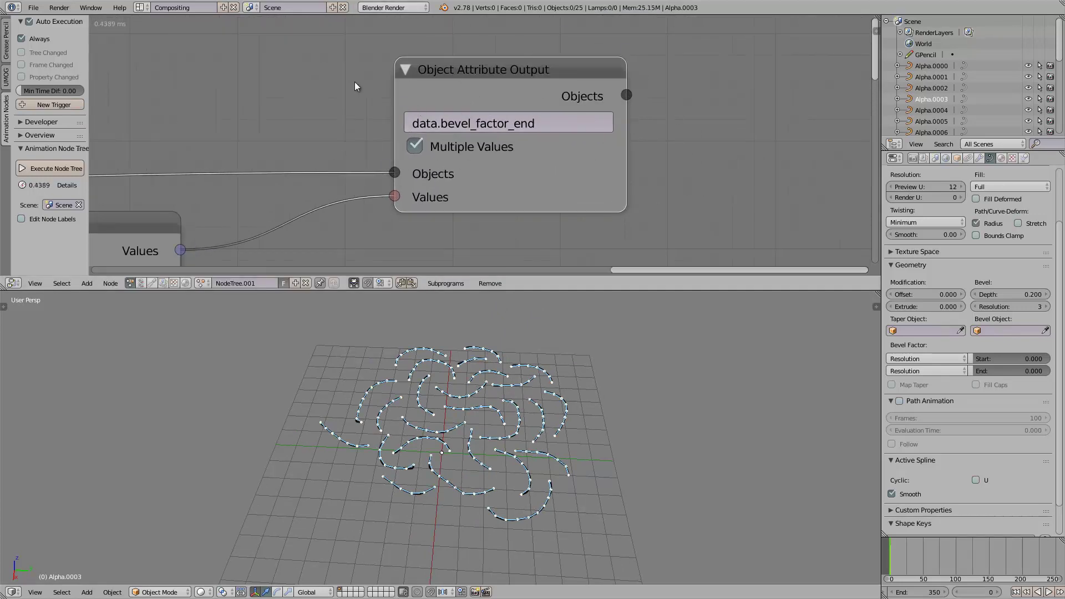
middle_click_drag(354, 82, 511, 92)
scroll(430, 136, "down", 3)
middle_click_drag(426, 136, 419, 111)
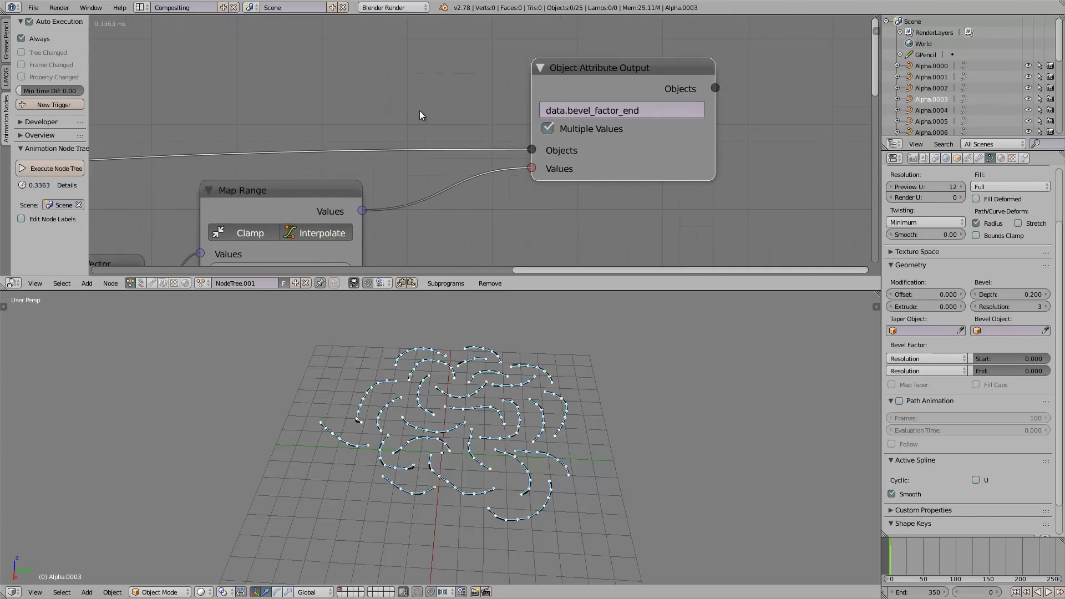